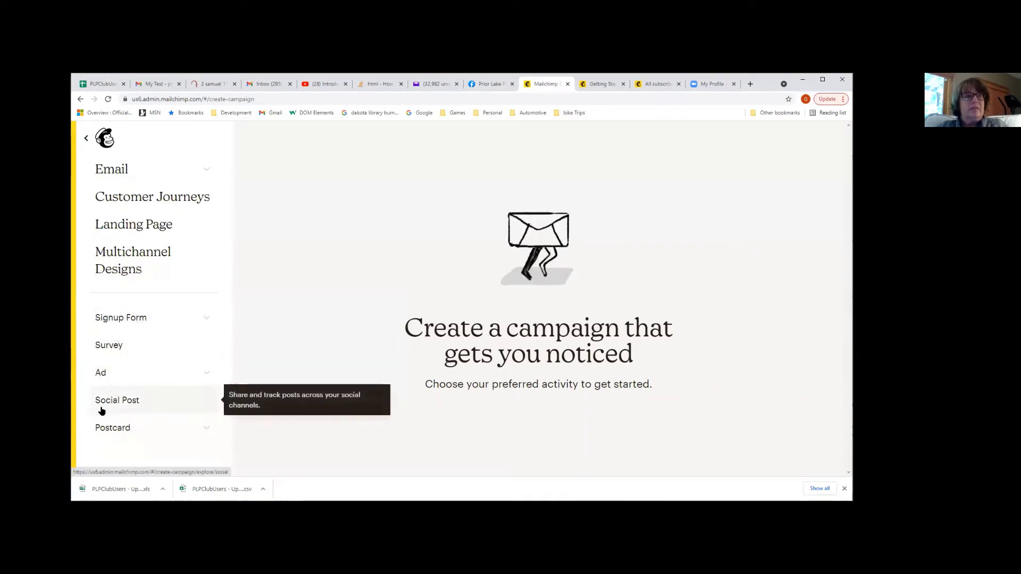
Exit the Create campaign panel to the account home dashboard with recent campaign performance
click(87, 138)
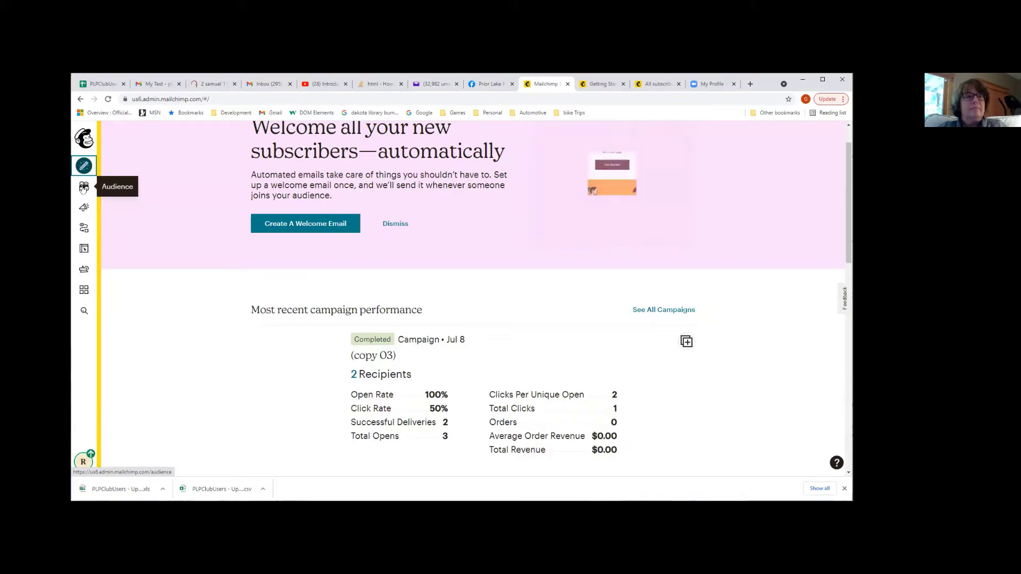
Open the Audience dashboard for the Prior Lake Pickleball Club
click(83, 187)
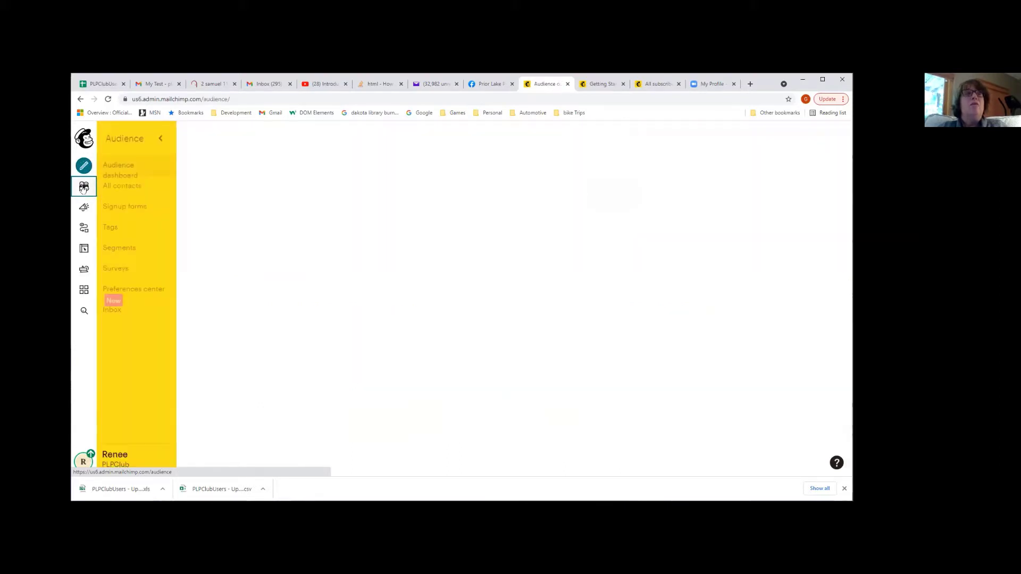
scroll(343, 232, down, 1)
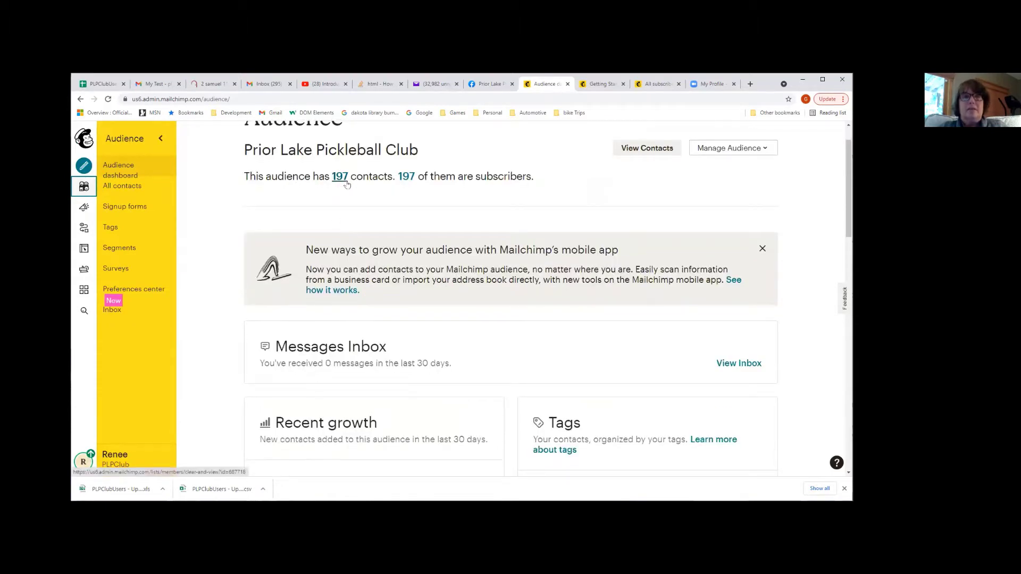
scroll(504, 197, down, 5)
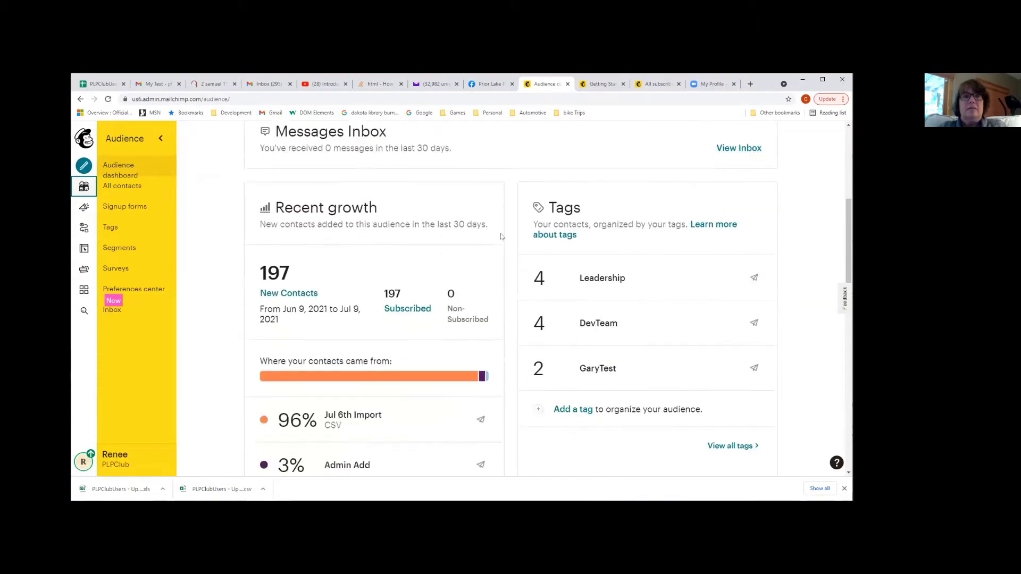
scroll(499, 250, down, 3)
scroll(498, 264, up, 4)
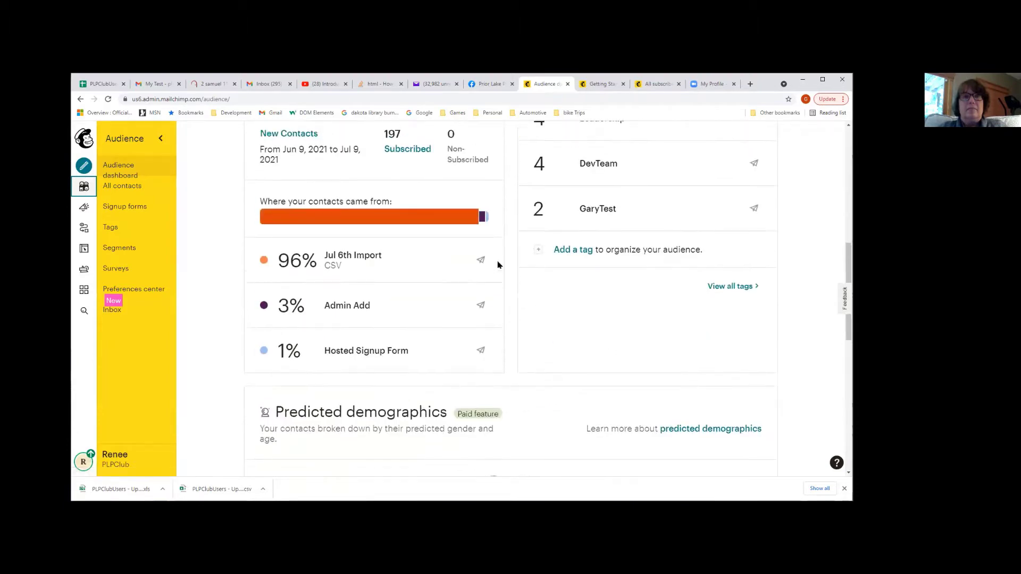
scroll(498, 264, up, 5)
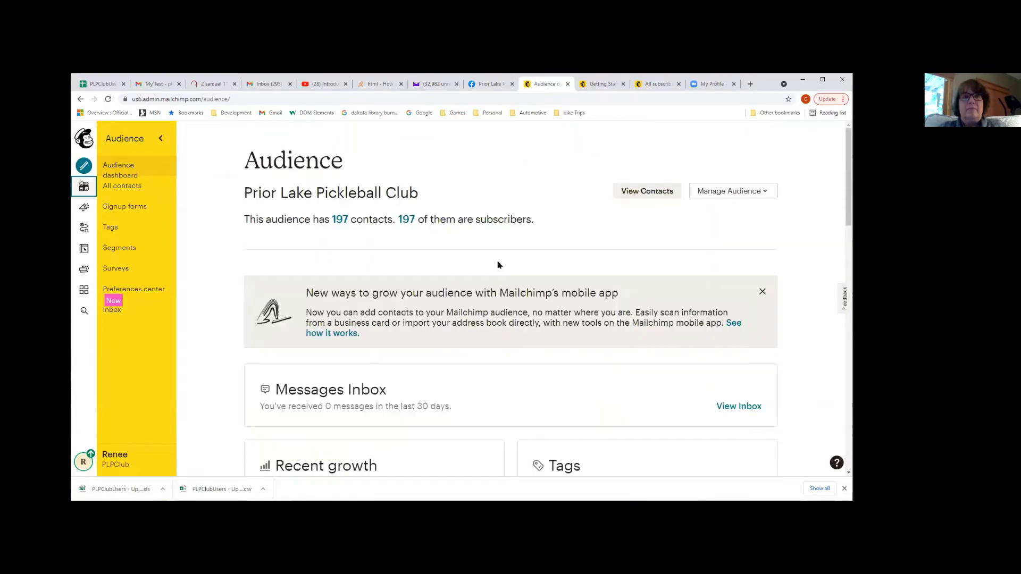
View all 197 contacts and bring up the Manage contacts options
click(646, 192)
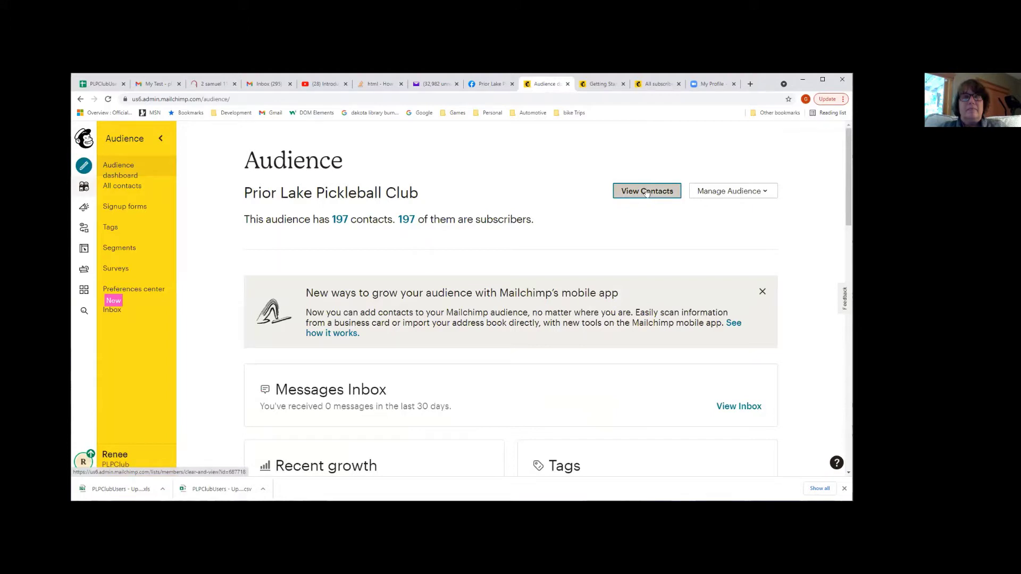
click(647, 193)
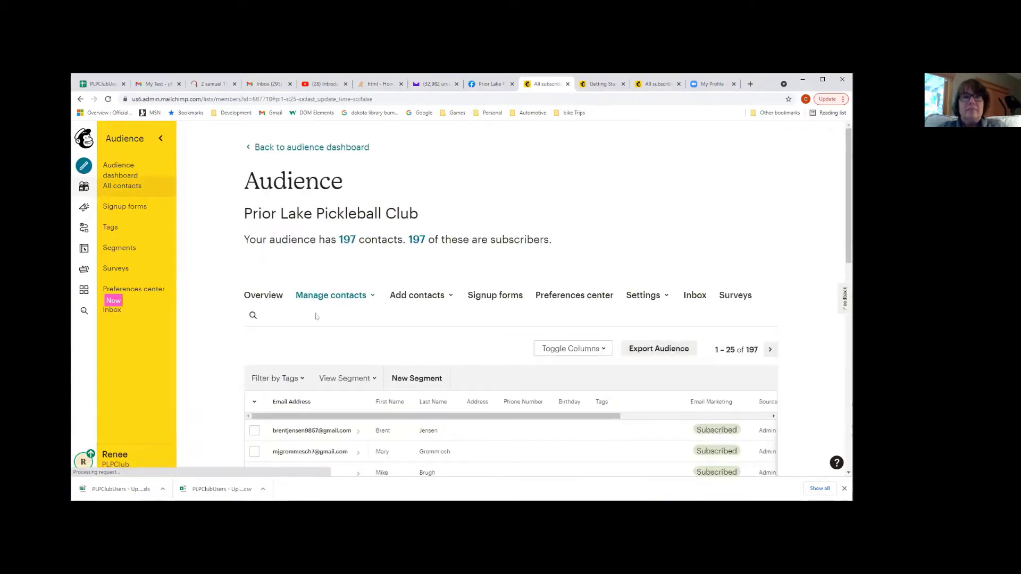
scroll(323, 329, down, 2)
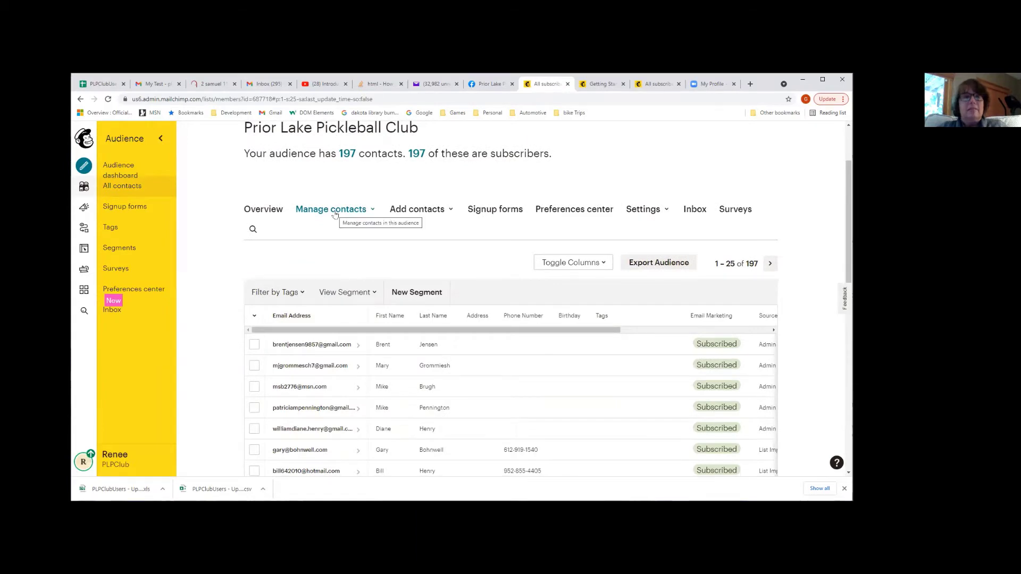
click(335, 211)
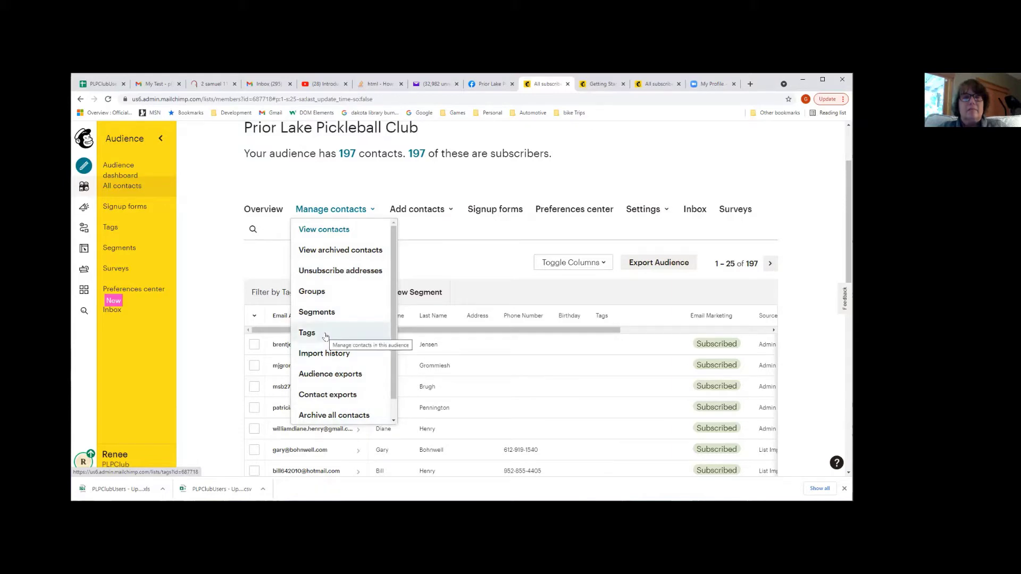
Filter the contacts by the GaryTest tag, showing its 2 tagged contacts
click(307, 333)
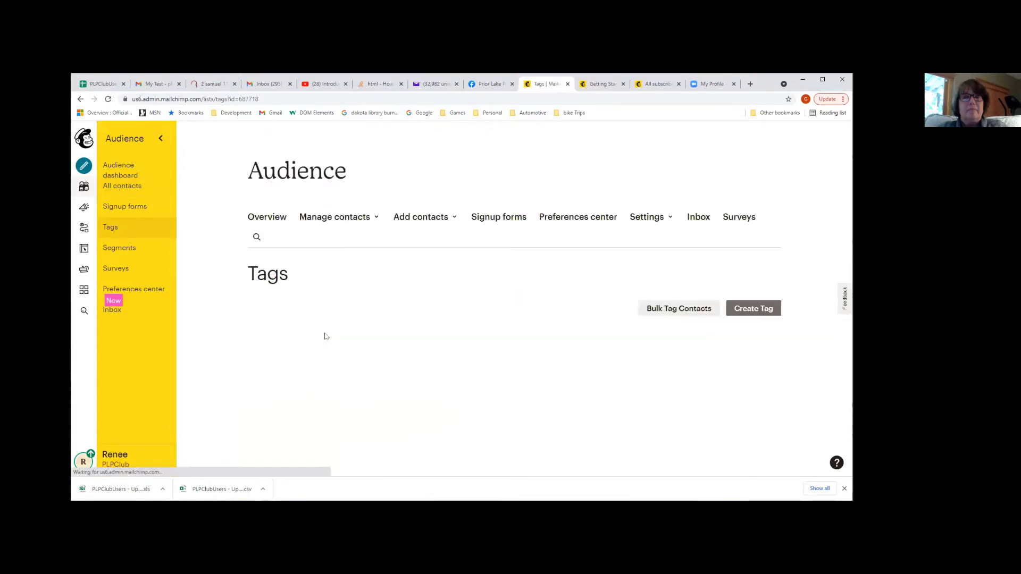
scroll(340, 353, down, 2)
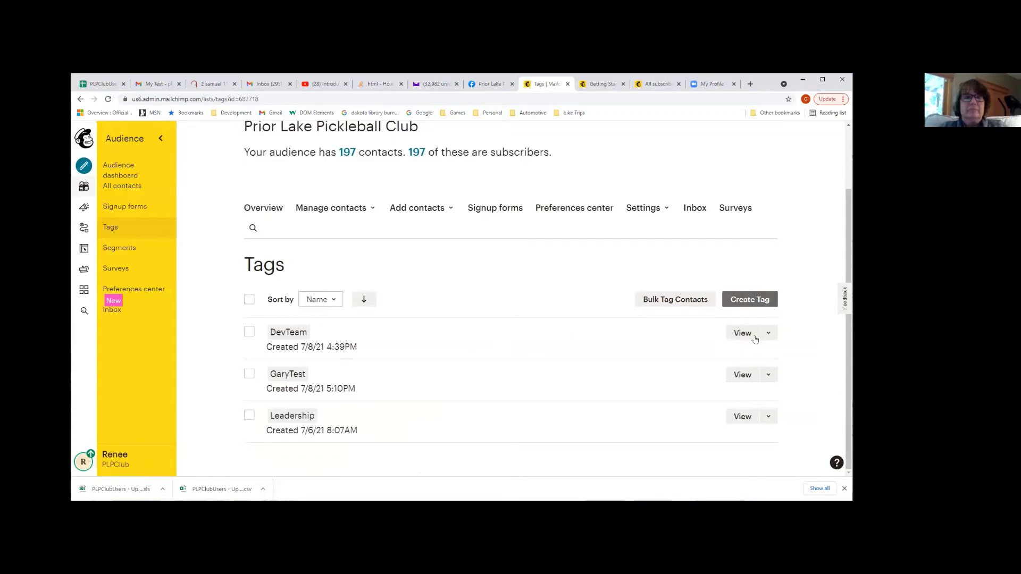
click(250, 374)
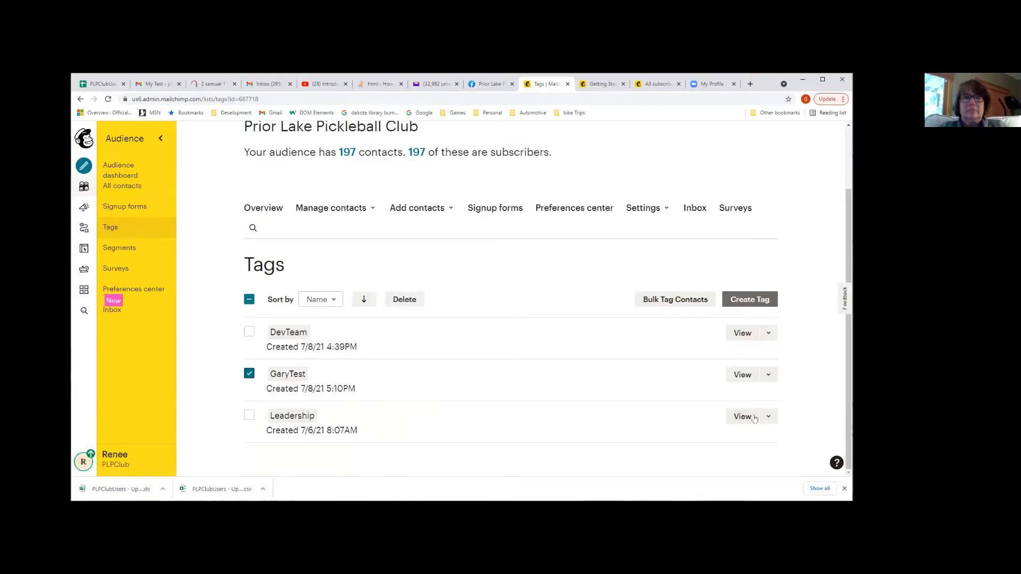
click(739, 380)
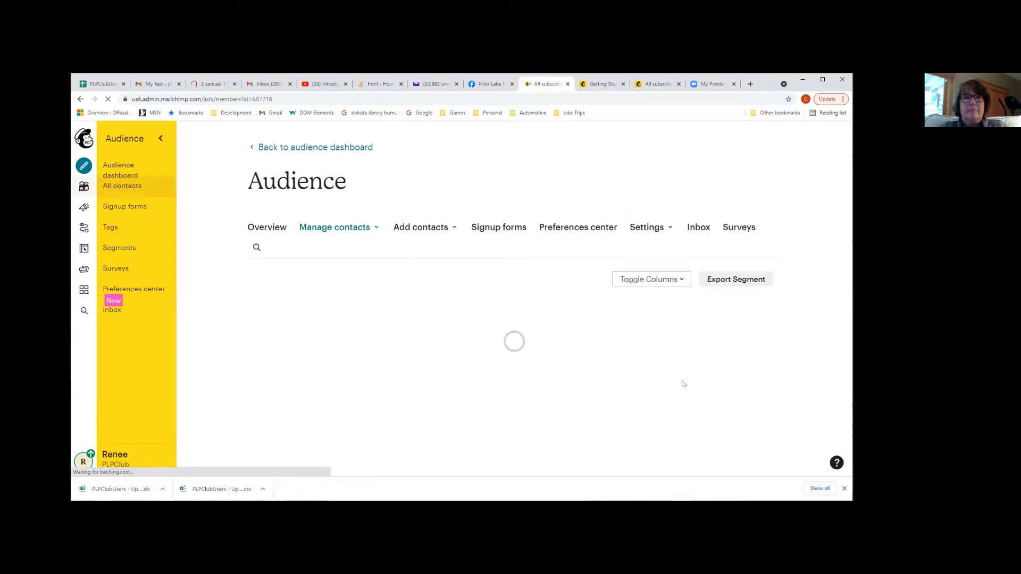
scroll(681, 396, down, 1)
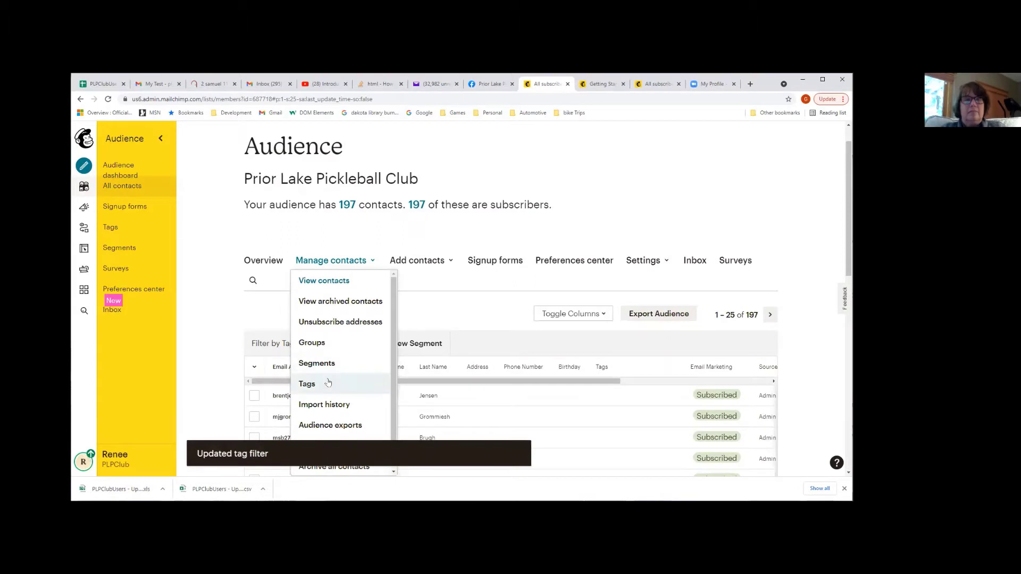
Go back to Tags and view the contacts tagged Leadership
click(328, 383)
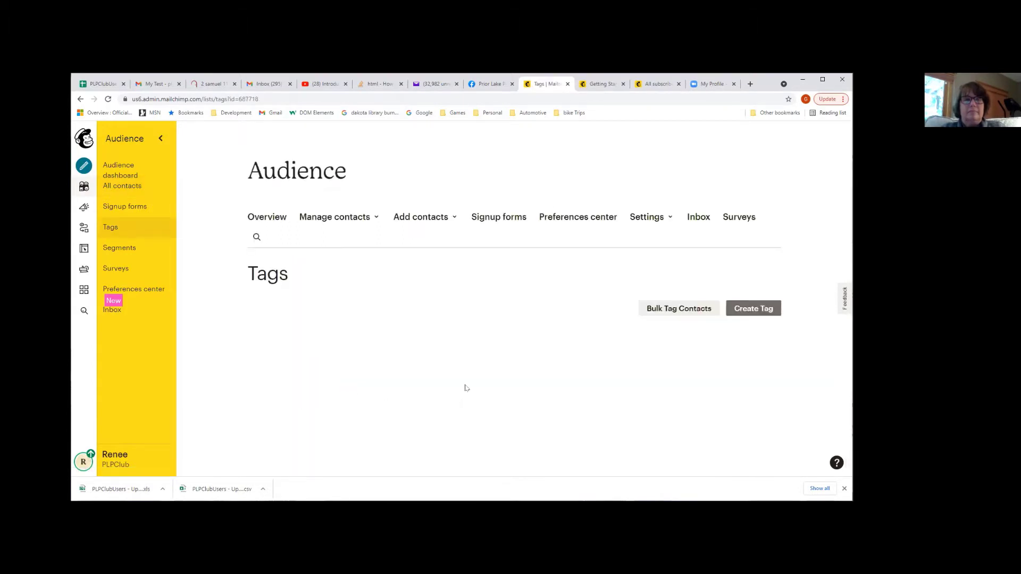
scroll(474, 408, down, 2)
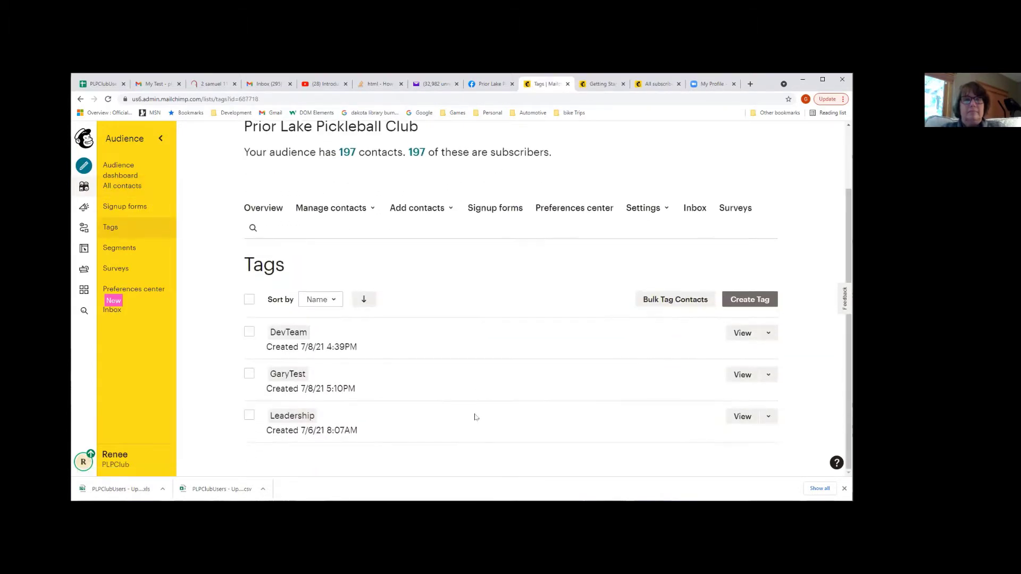
click(249, 415)
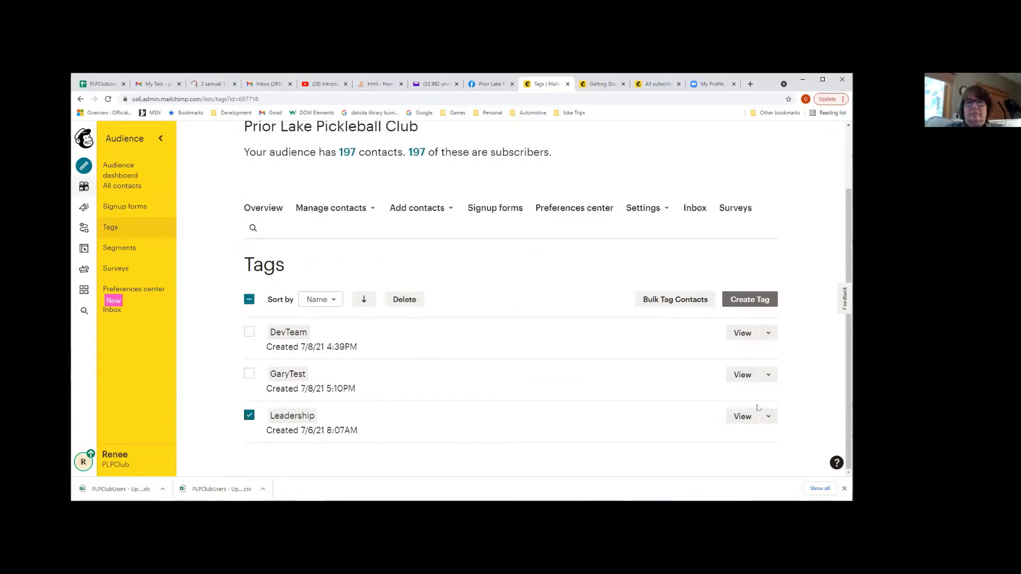
click(742, 416)
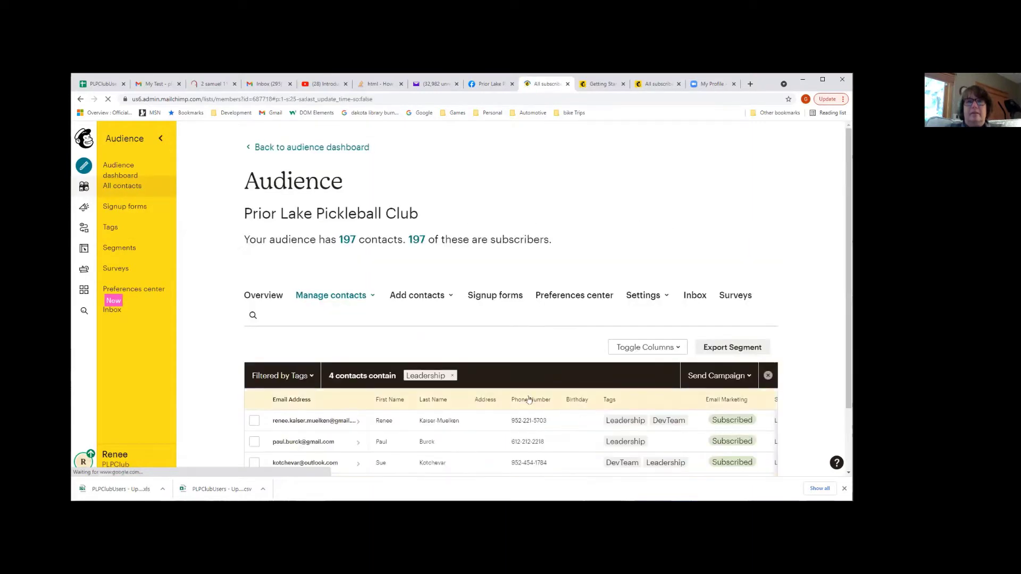
Add DevTeam to the tag filter, leaving 2 contacts with both tags
scroll(529, 404, down, 1)
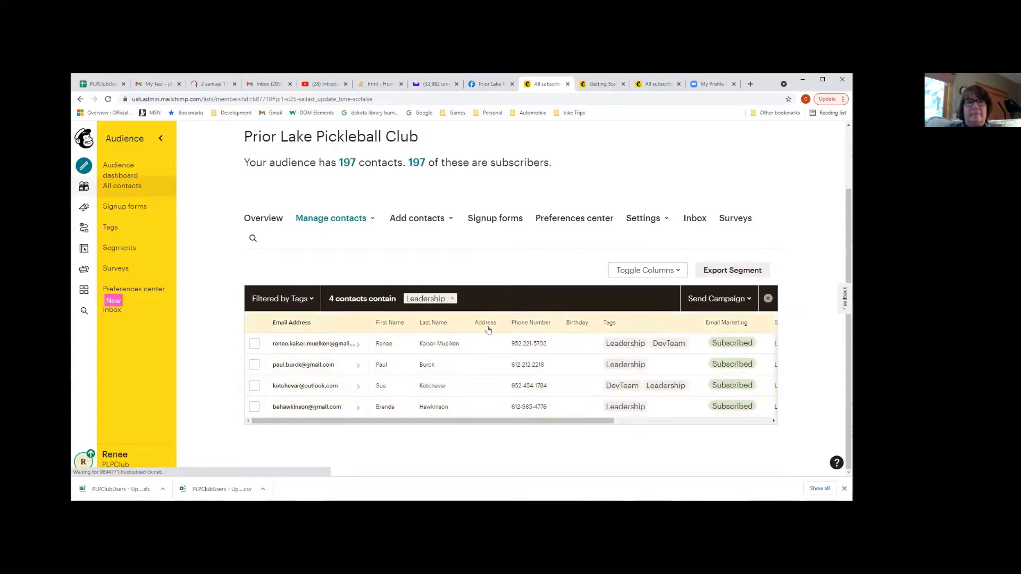
click(282, 299)
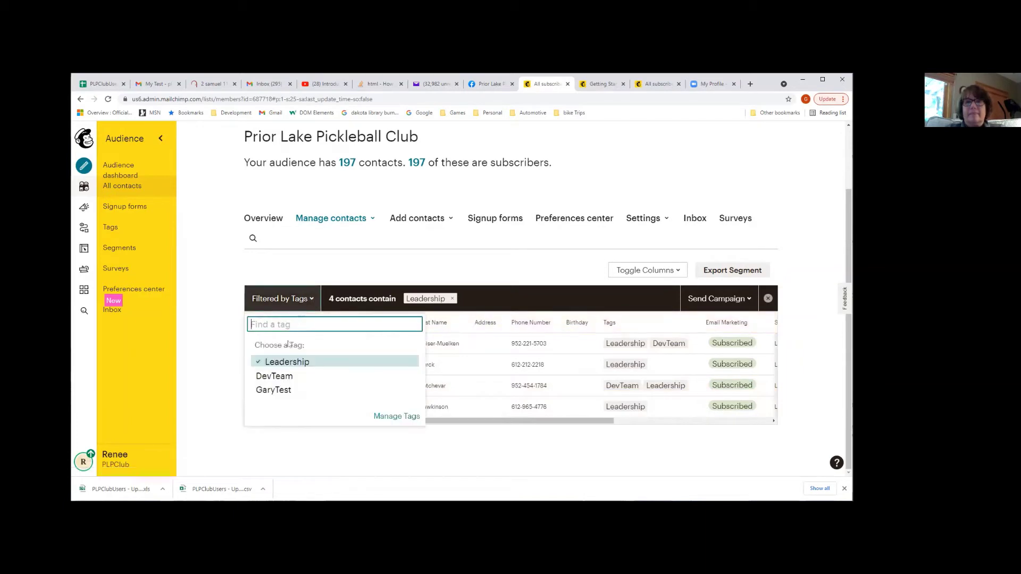
click(289, 376)
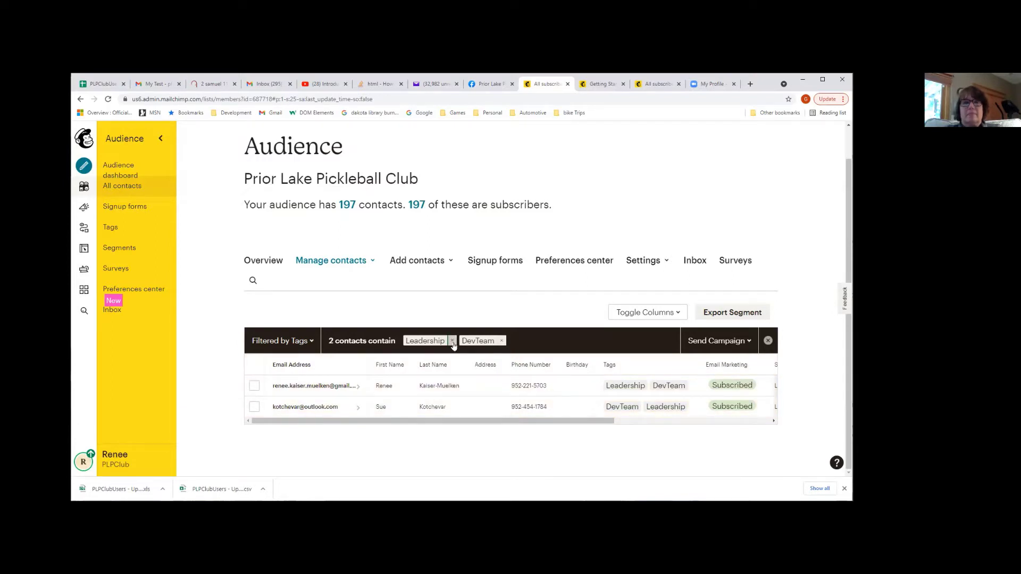
Remove Leadership from the tag filter, leaving the 4 DevTeam contacts
click(452, 342)
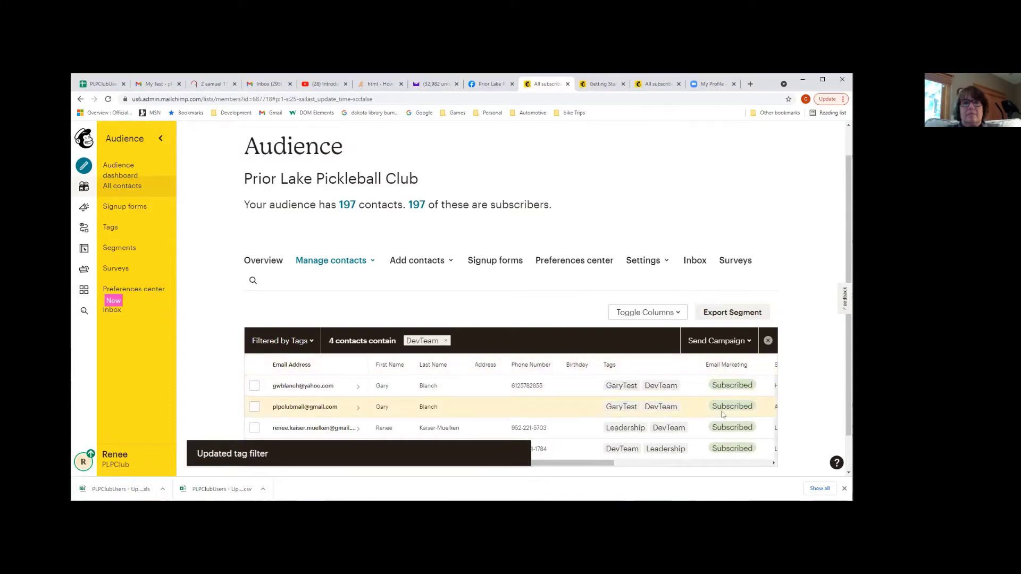
scroll(722, 414, down, 1)
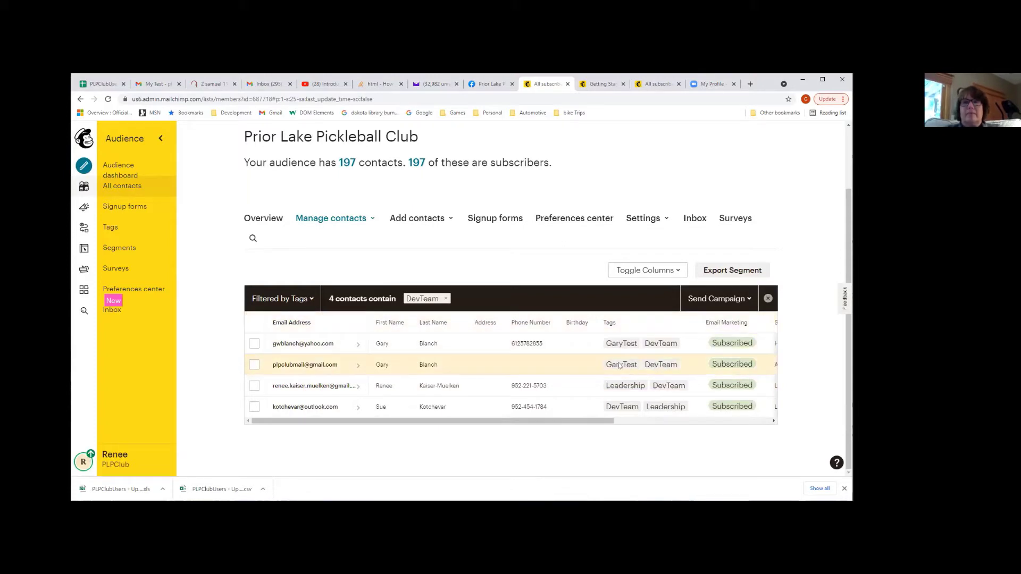
click(720, 300)
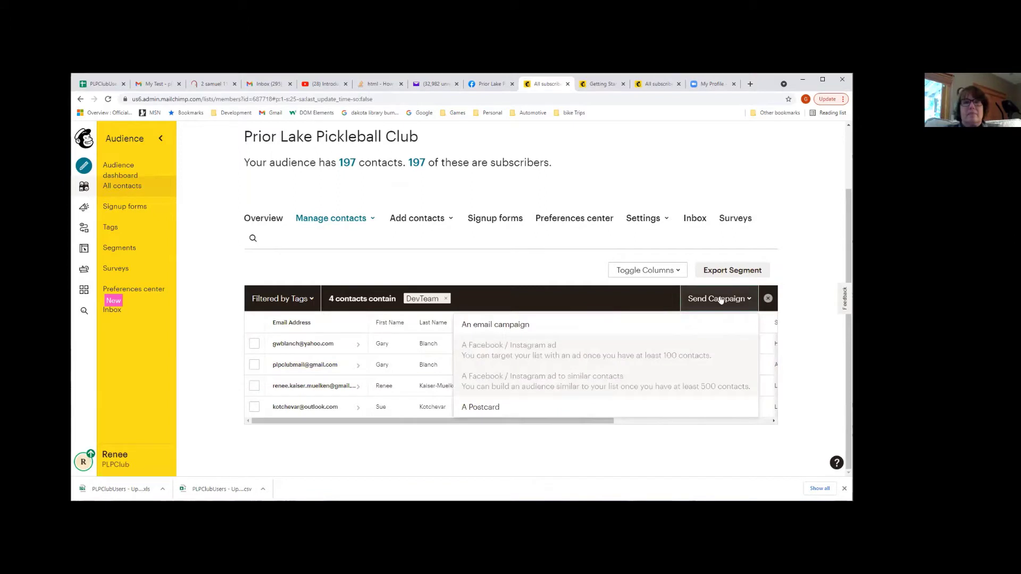
click(569, 268)
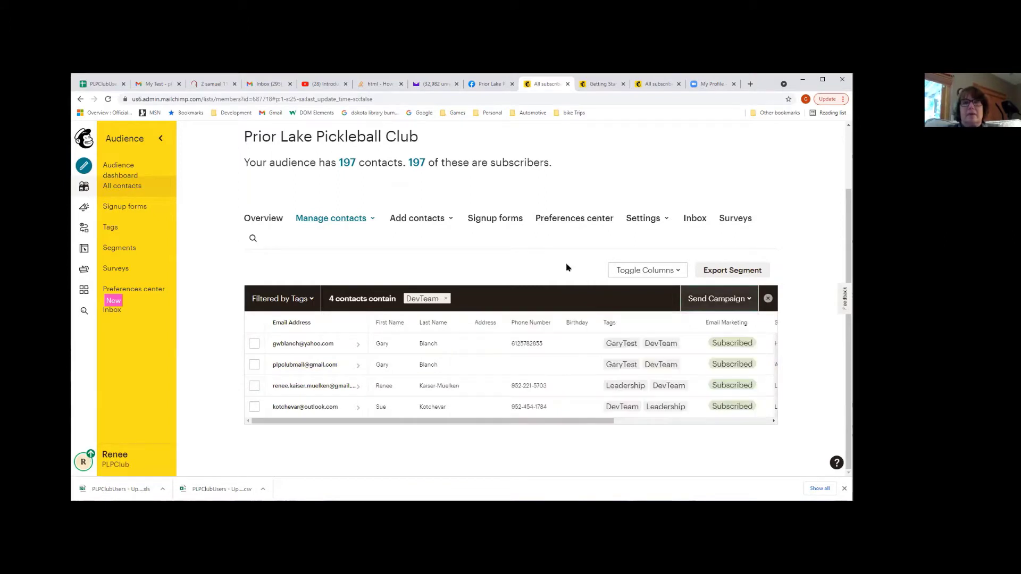
Bring up the Send Campaign choices of campaign types for these contacts
click(740, 299)
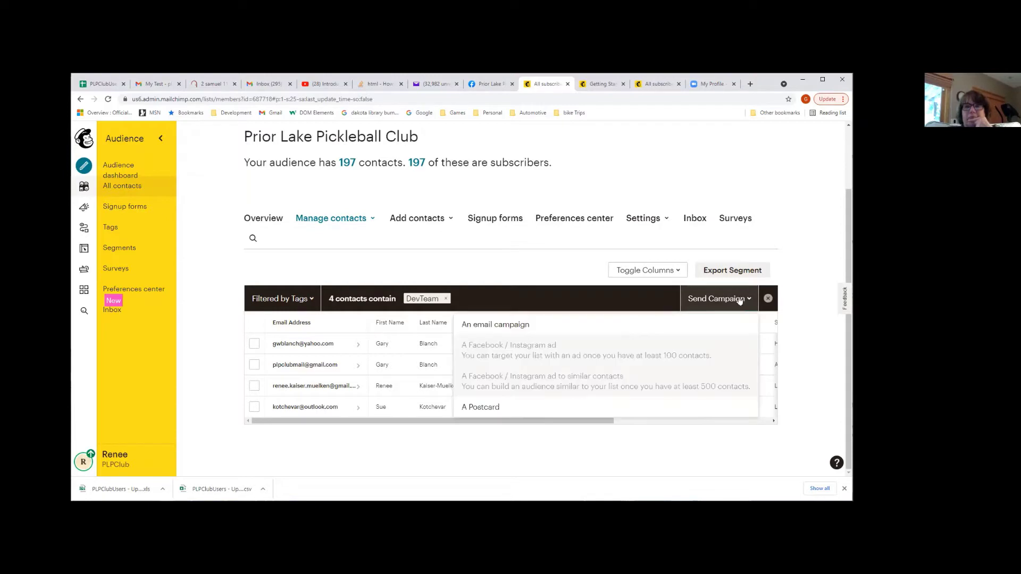
click(740, 299)
click(739, 299)
right_click(740, 300)
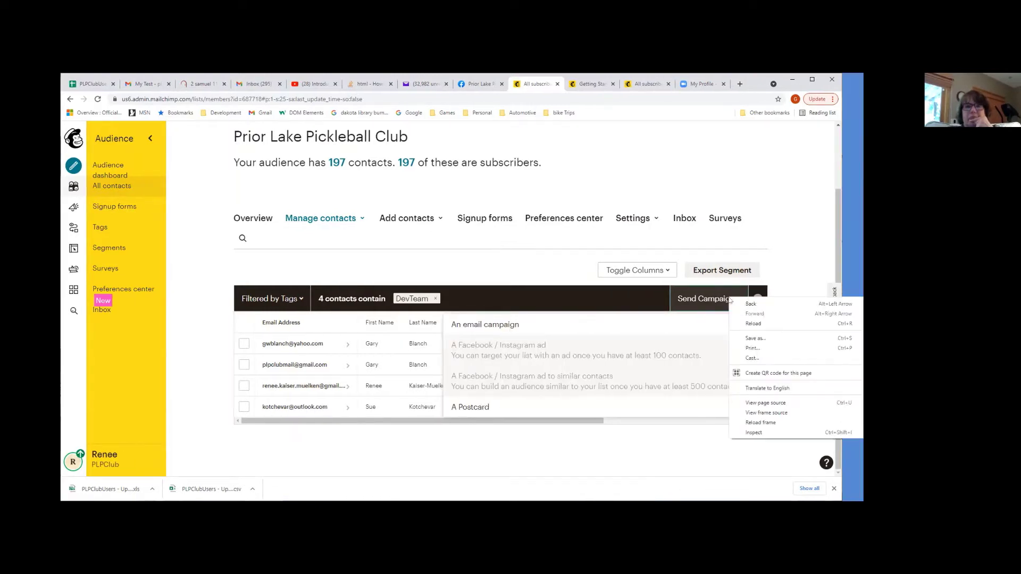
click(710, 299)
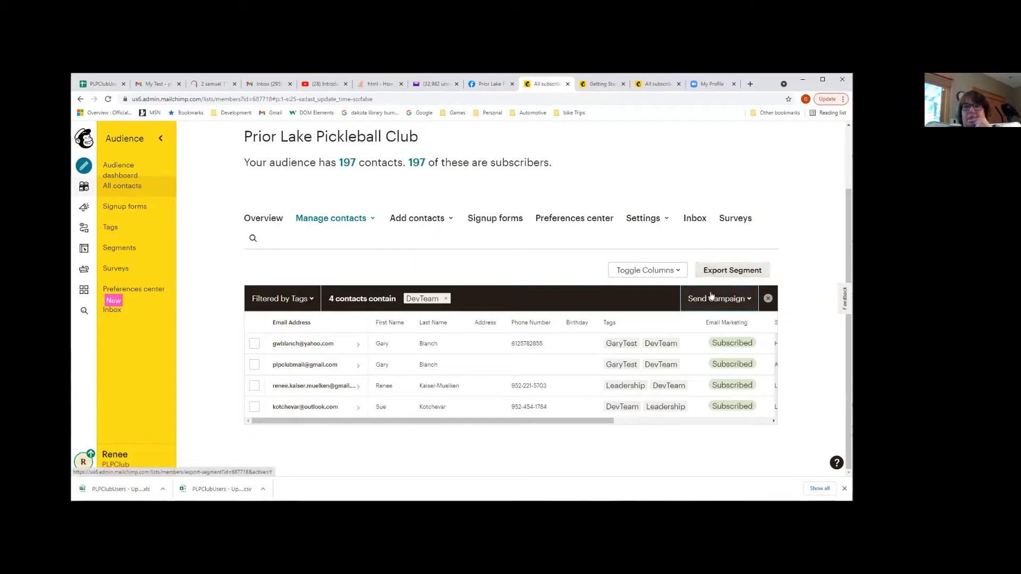
click(731, 300)
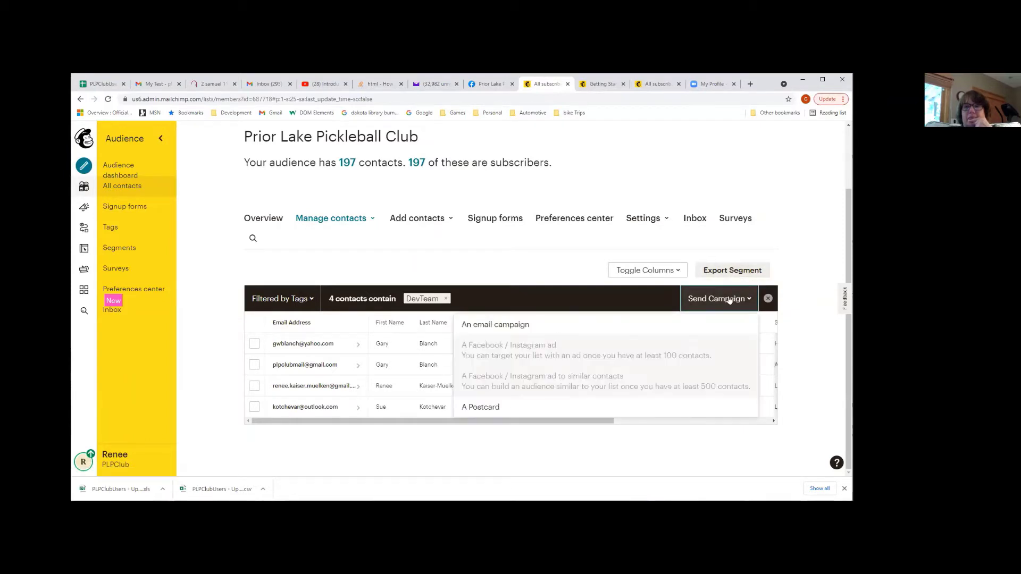
Start an email campaign for the tagged contacts and save the sender's name and email address
click(503, 327)
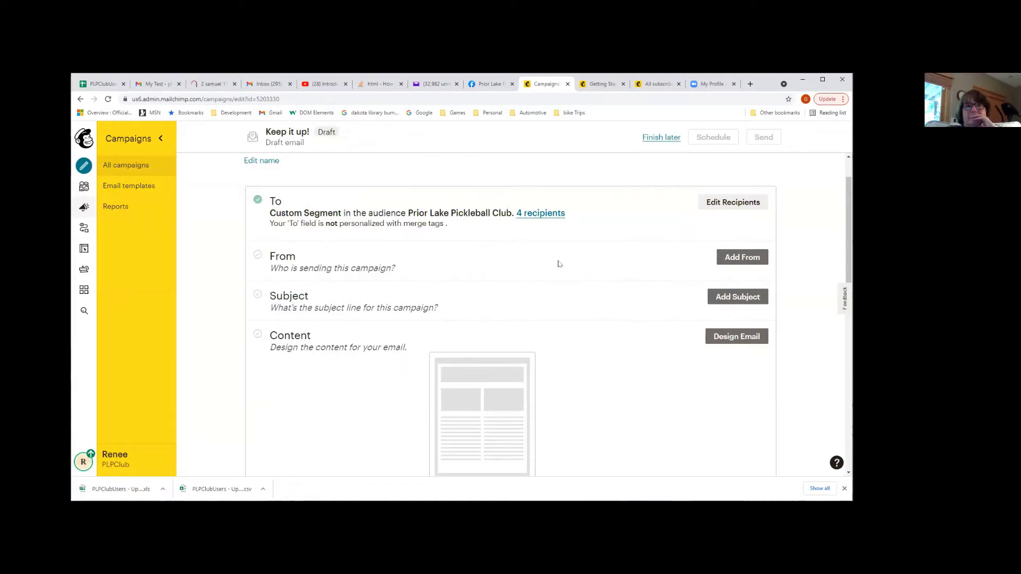
click(750, 261)
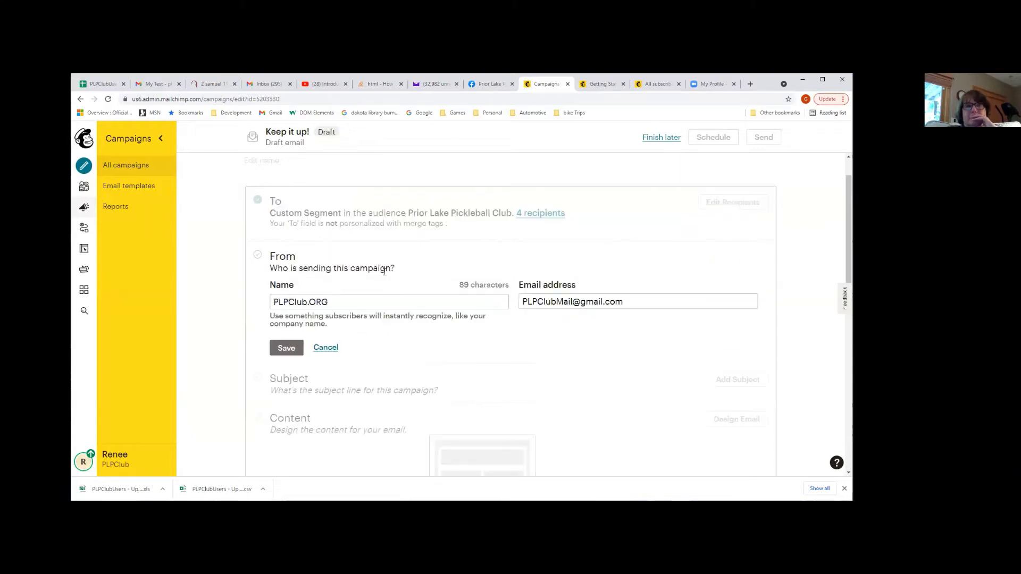
click(338, 301)
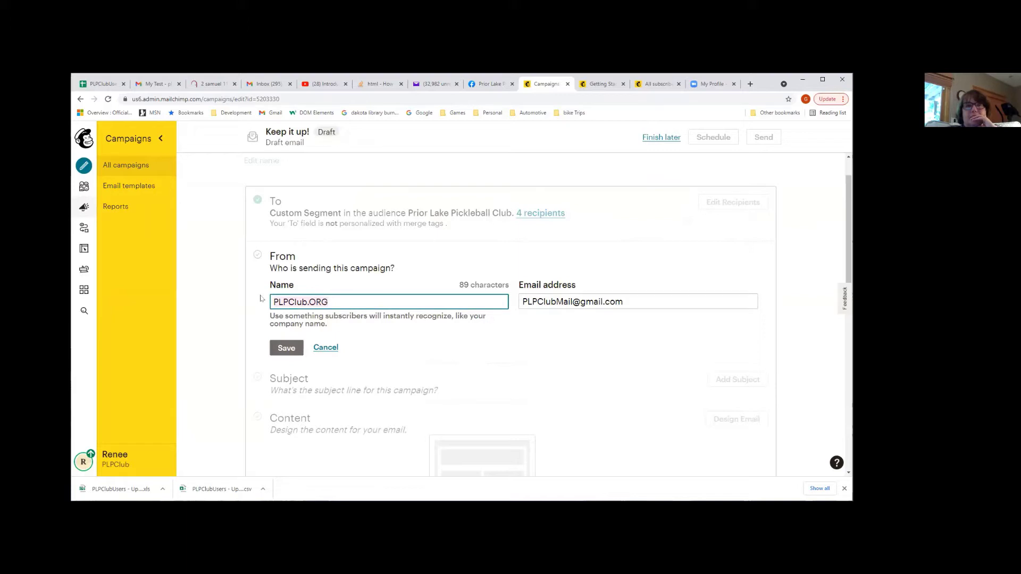
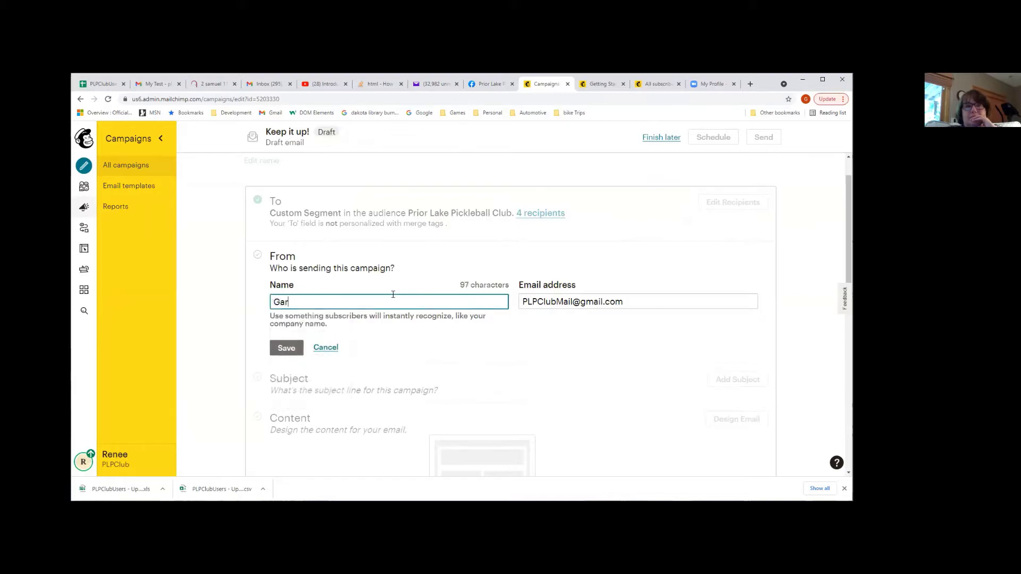
key(Tab)
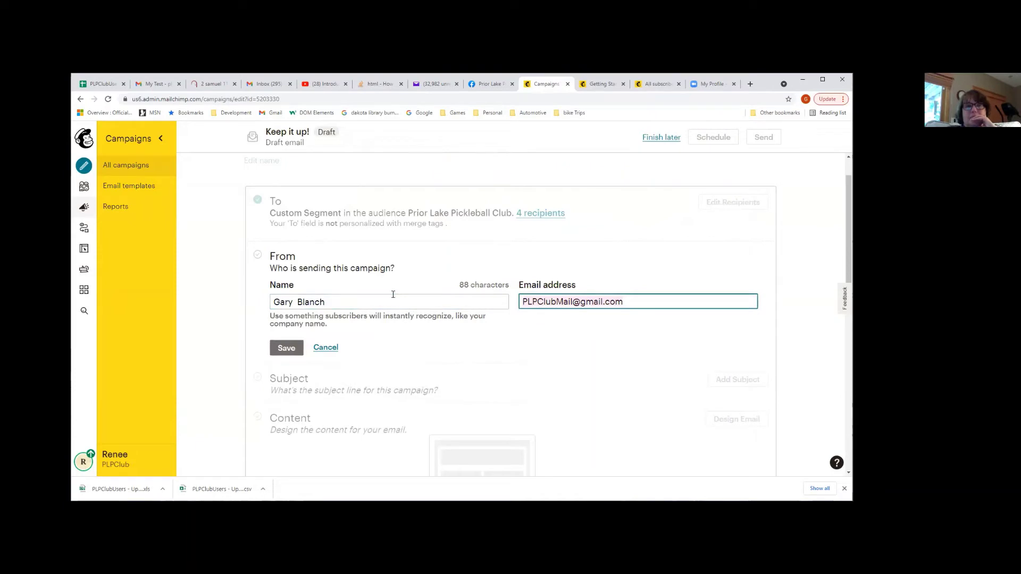
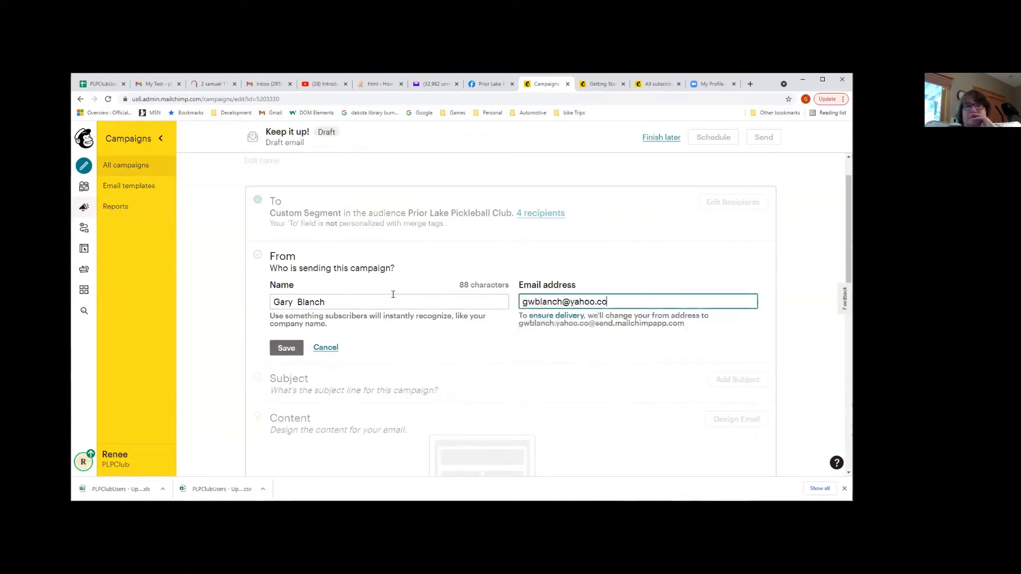
click(358, 357)
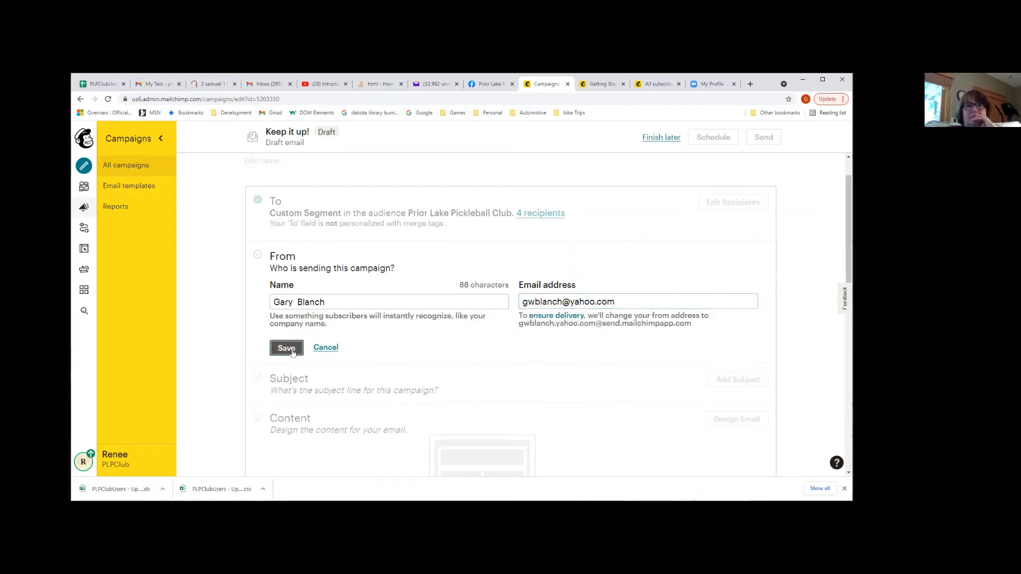
click(293, 353)
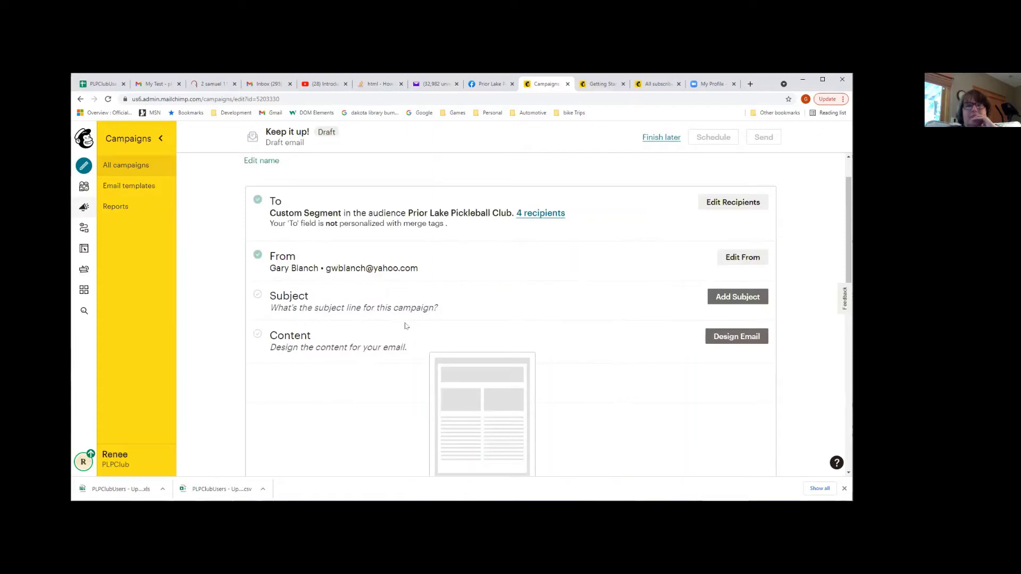
Open the subject line form, then switch over to the Yahoo Mail inbox
click(719, 304)
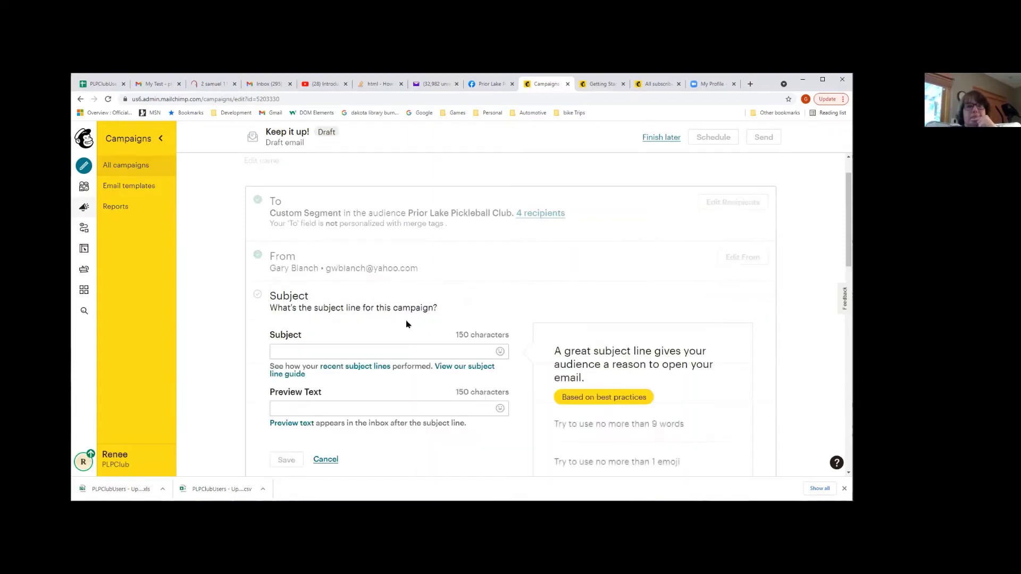
click(360, 352)
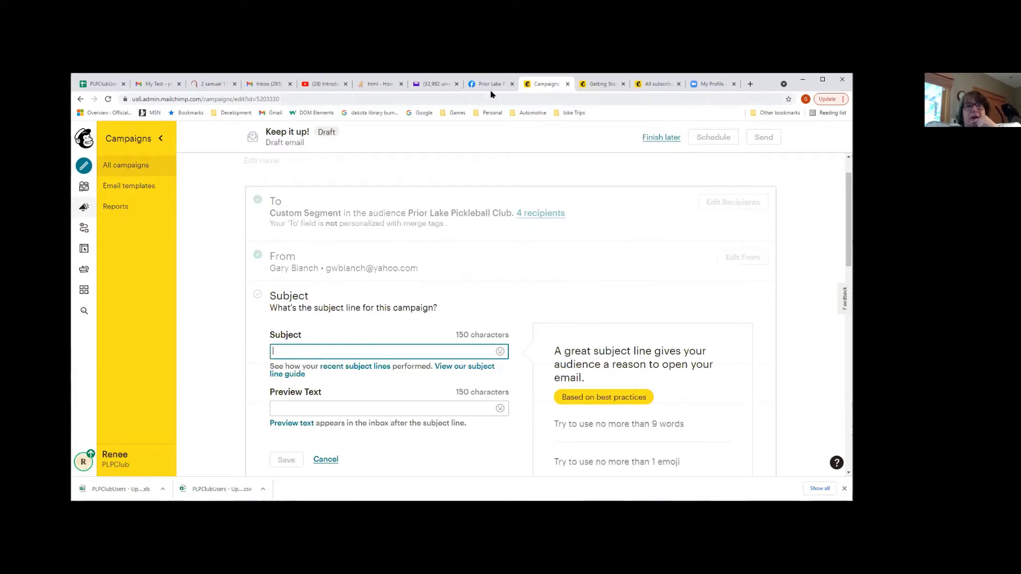
click(433, 84)
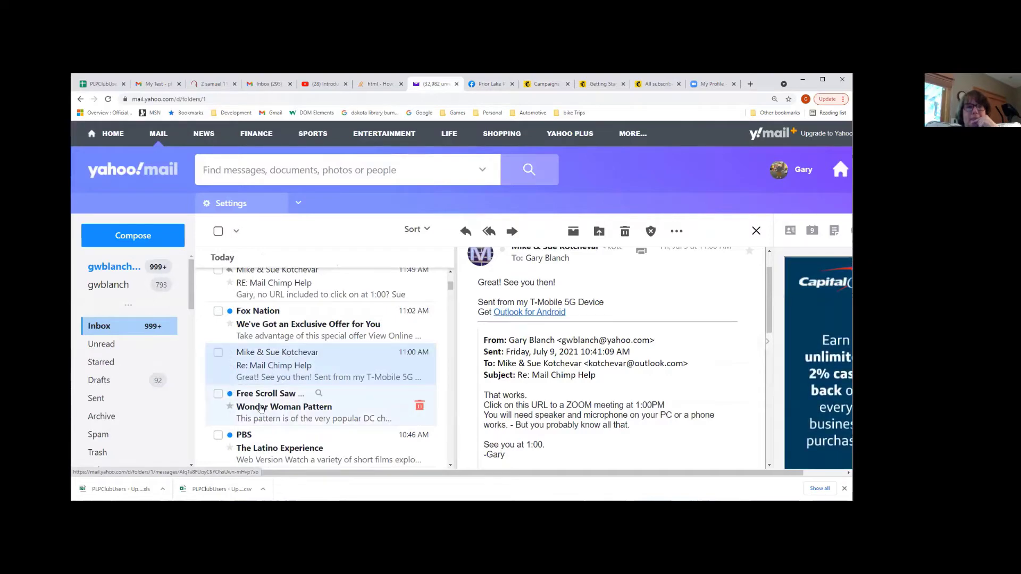
Browse the Yahoo inbox, then move to the Mailchimp getting-started help page
scroll(261, 414, down, 5)
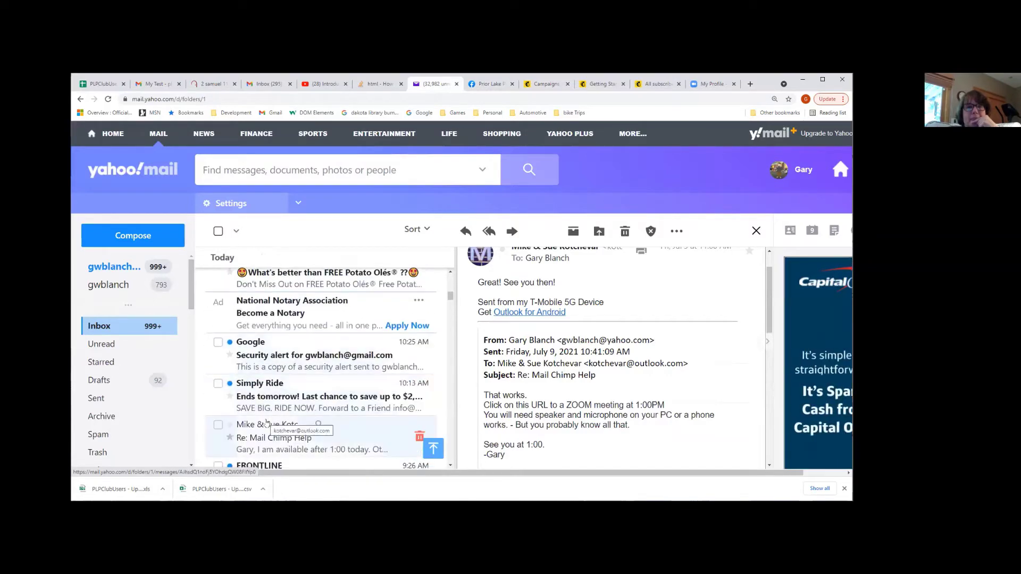
scroll(266, 422, down, 3)
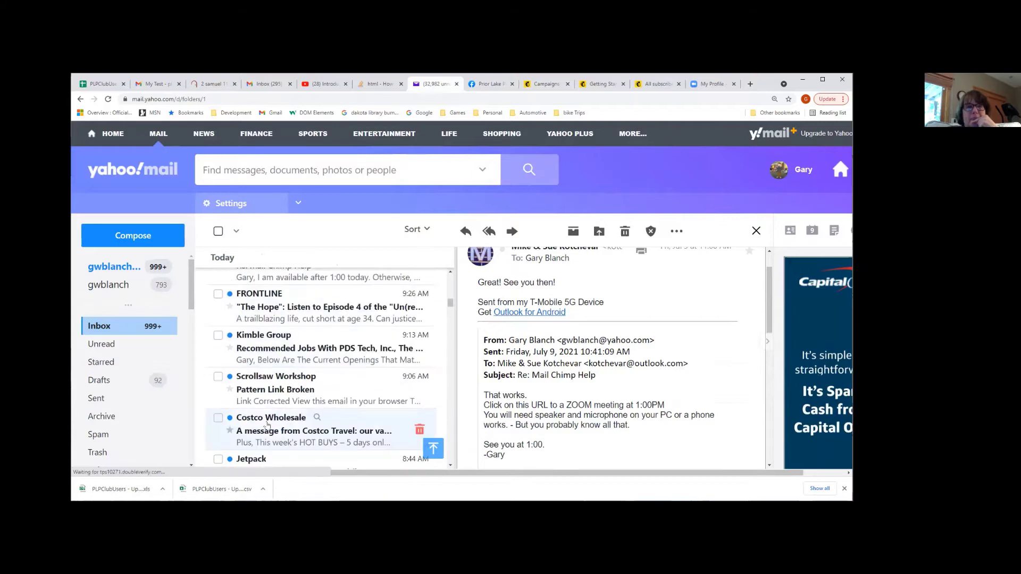
scroll(260, 404, up, 10)
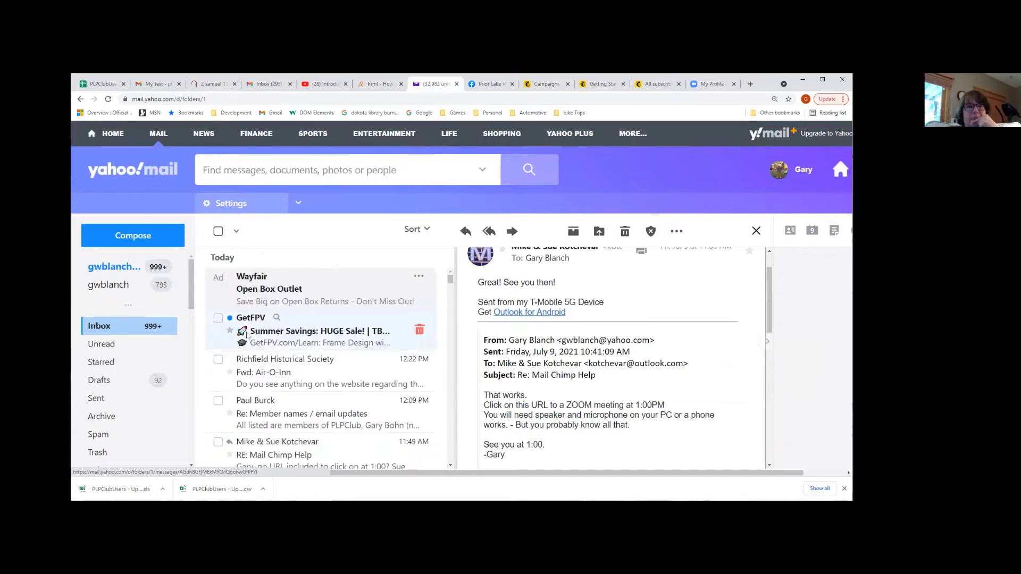
scroll(542, 307, up, 1)
scroll(541, 307, up, 1)
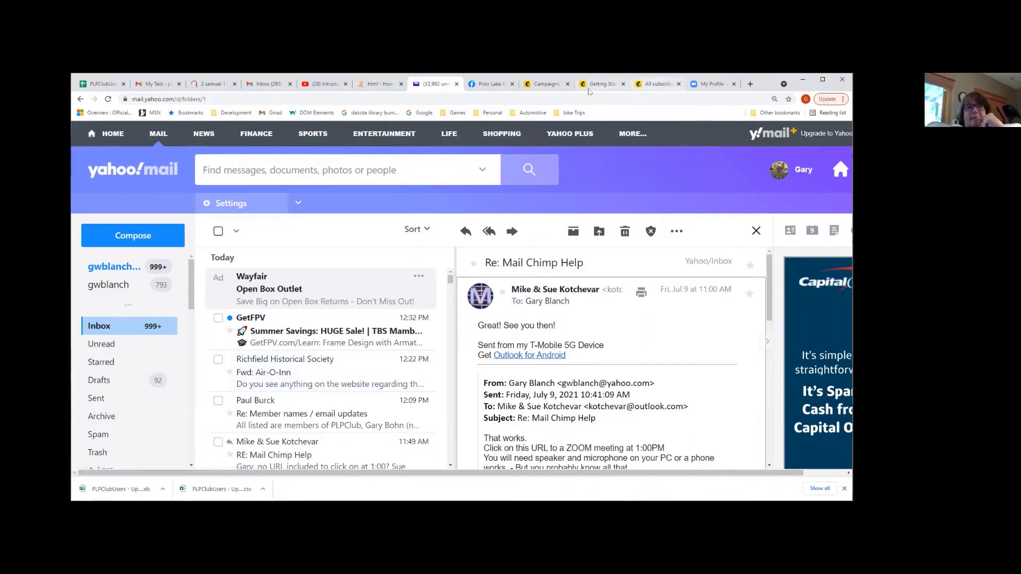
click(655, 85)
click(604, 85)
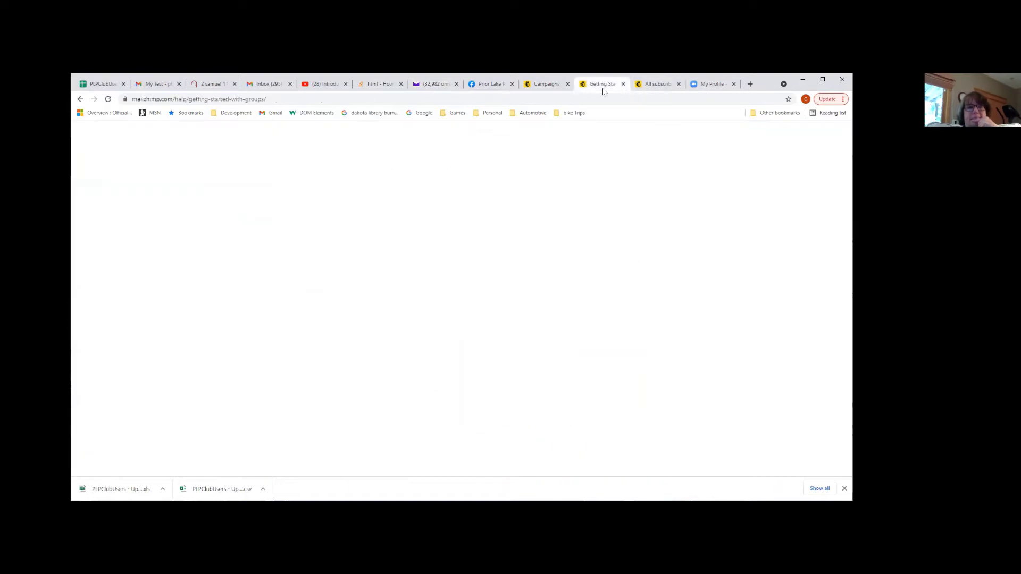
Back in the draft, save subject 'Test Email' and preview text 'Hey hello-'
click(545, 86)
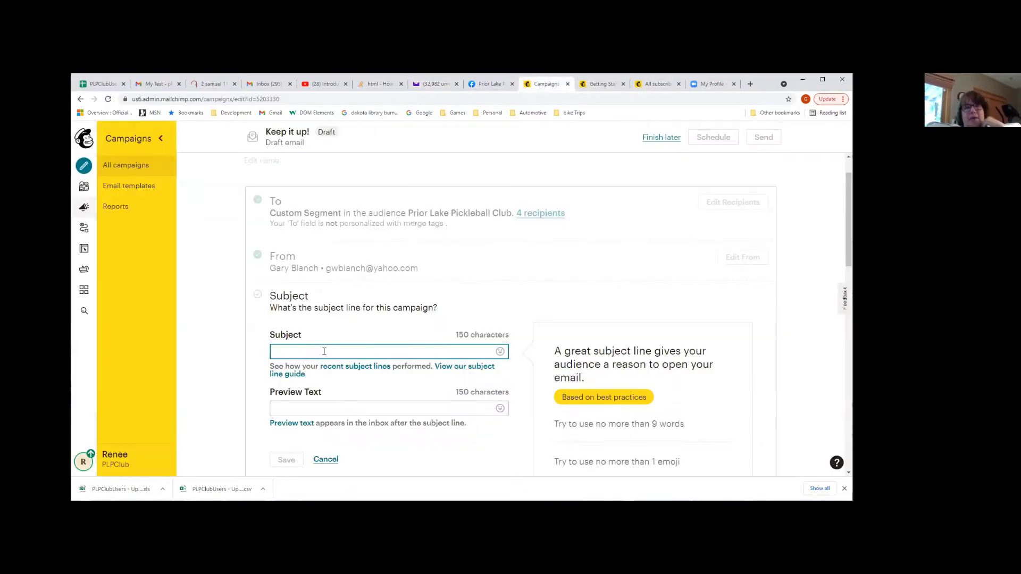
text(Test)
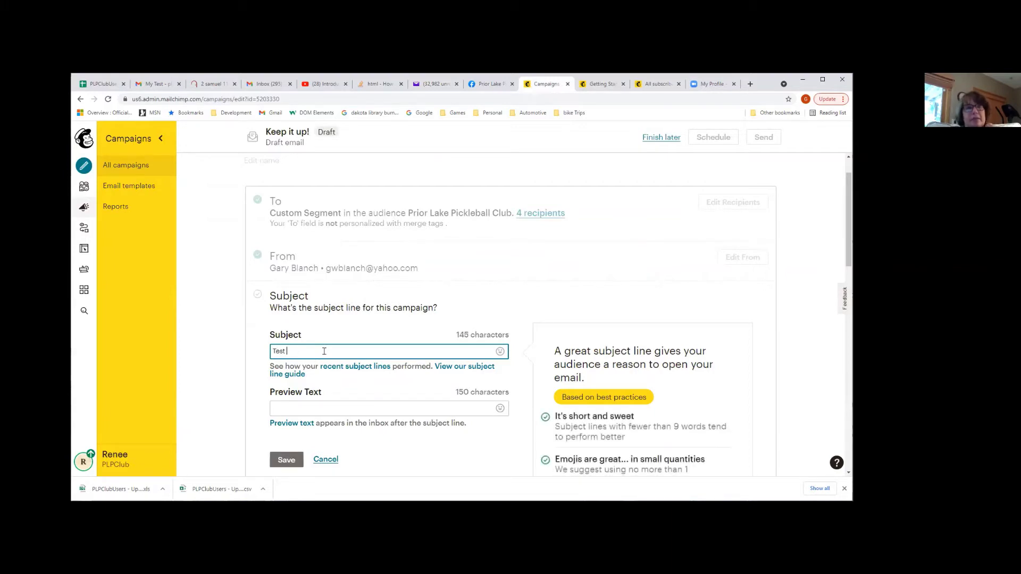
text( E)
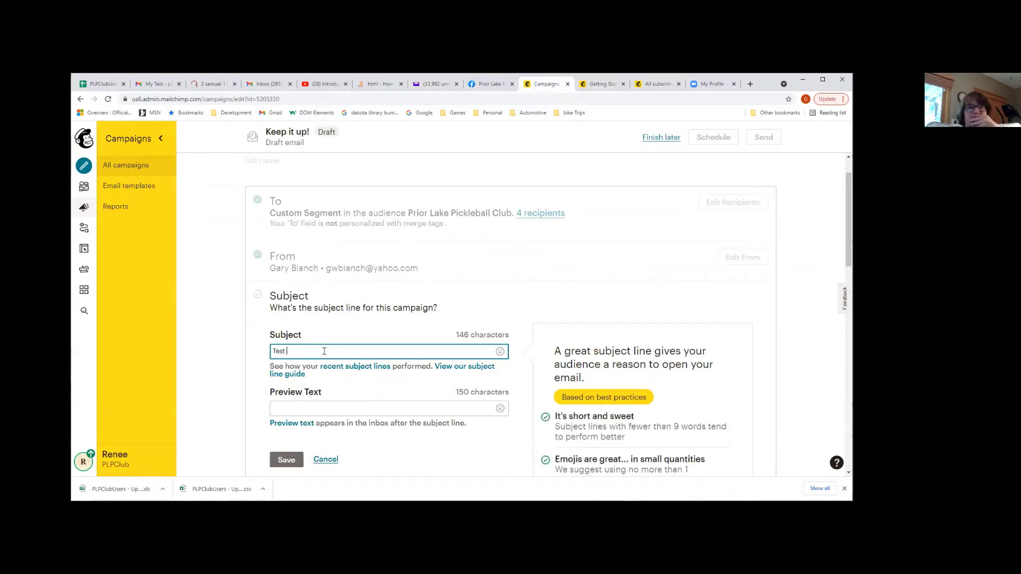
text(Email)
click(306, 404)
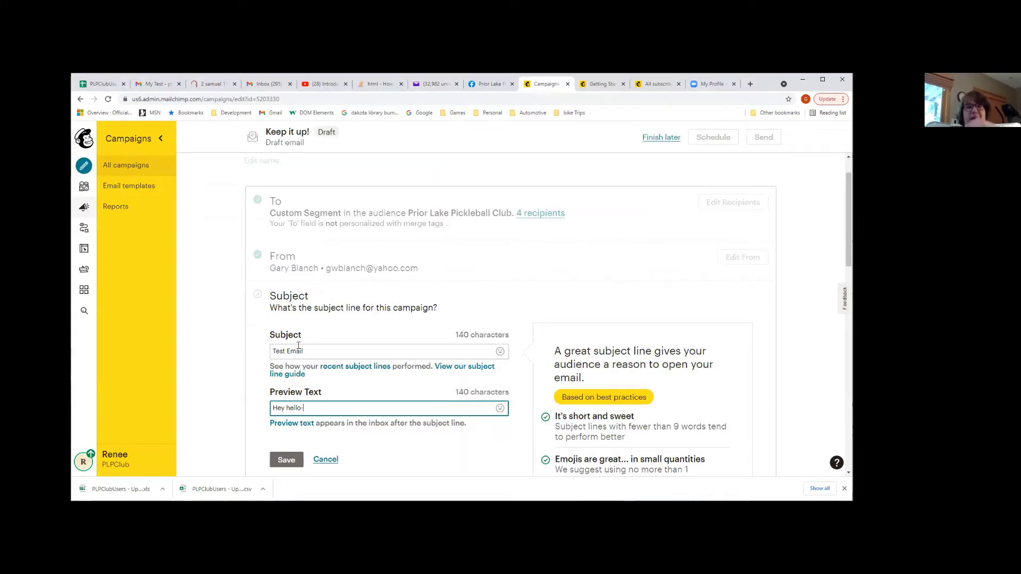
click(287, 461)
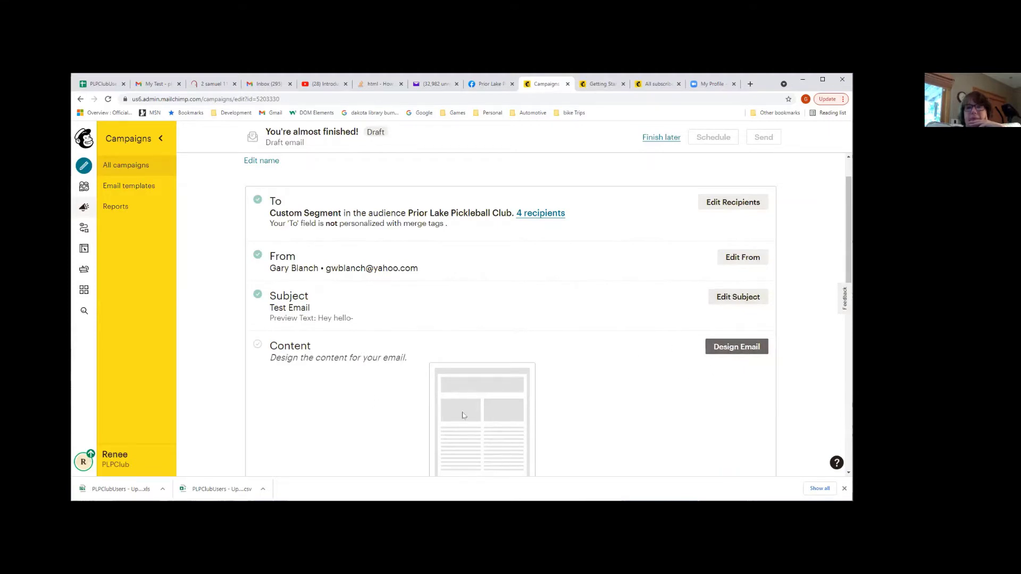
Start designing the Test Email content using the Make an Announcement featured layout
scroll(468, 430, down, 2)
scroll(467, 426, up, 1)
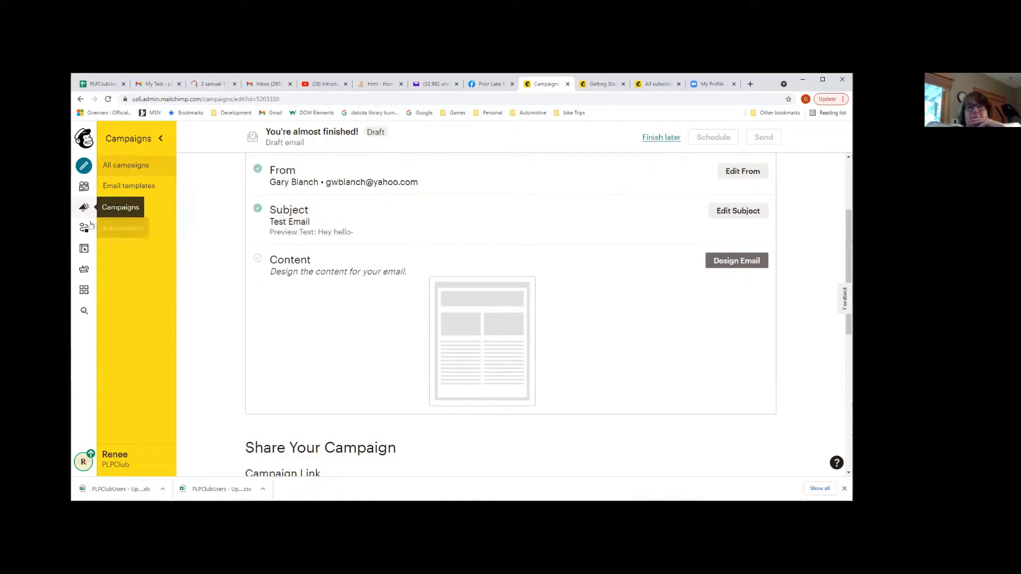
click(737, 261)
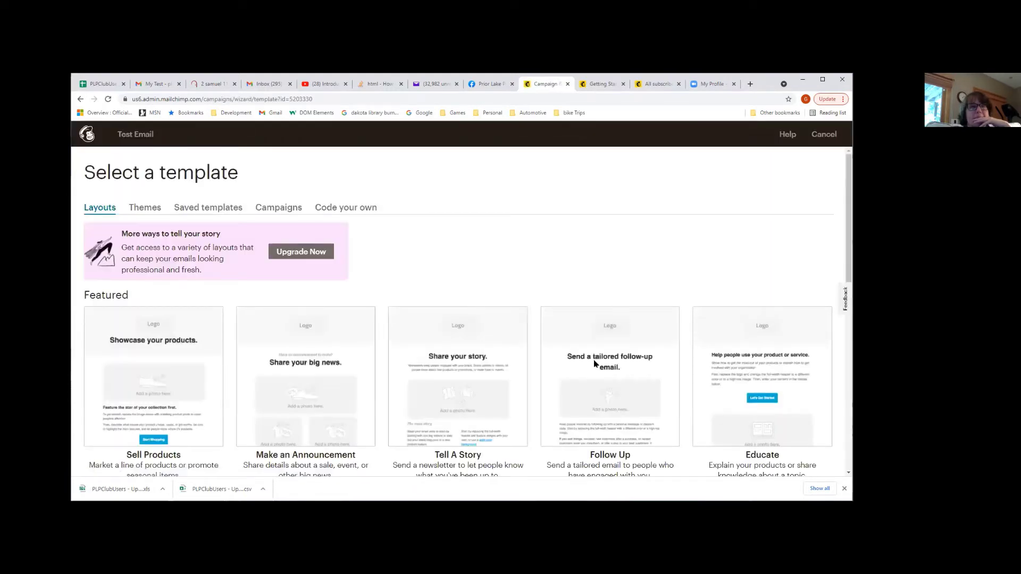
scroll(594, 363, down, 2)
scroll(594, 364, up, 1)
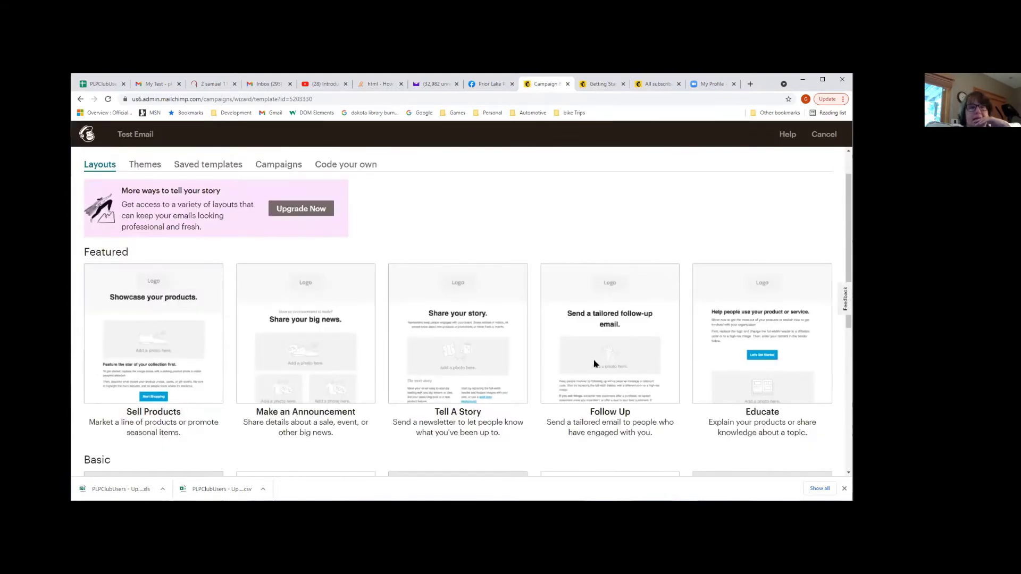
mouse_move(595, 365)
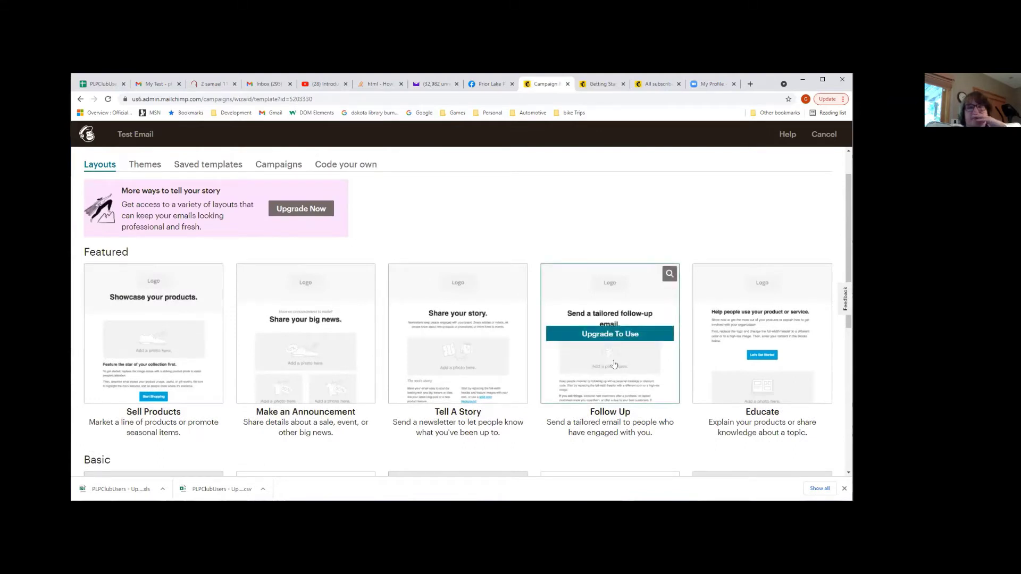
scroll(849, 267, down, 2)
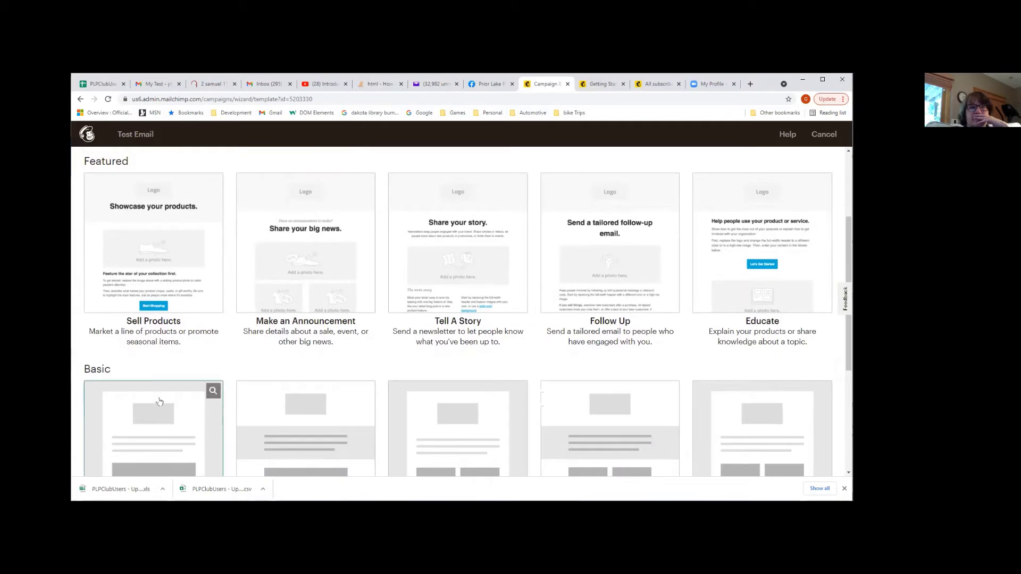
scroll(167, 417, down, 4)
scroll(170, 421, up, 6)
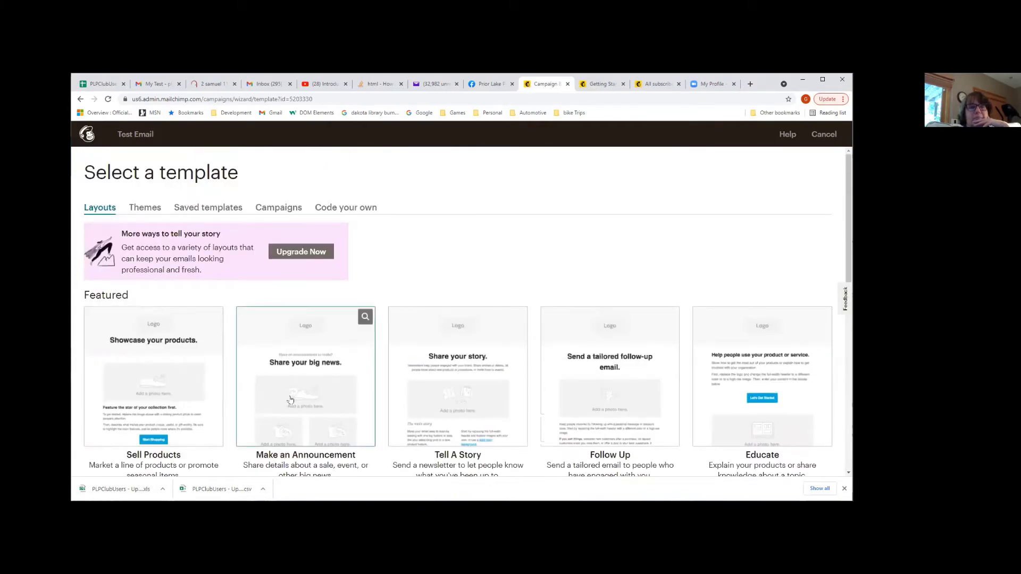
click(338, 376)
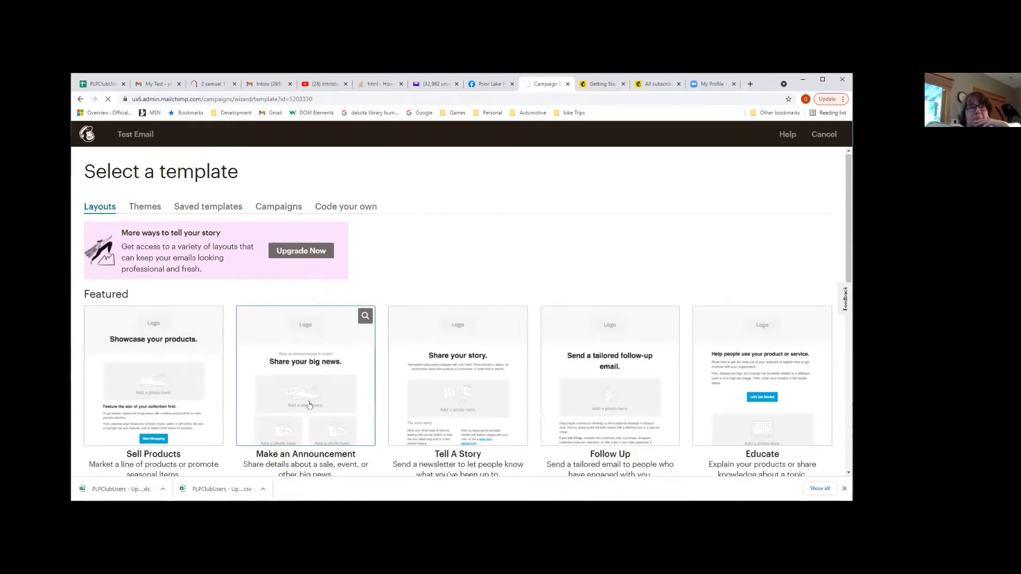
scroll(443, 285, down, 2)
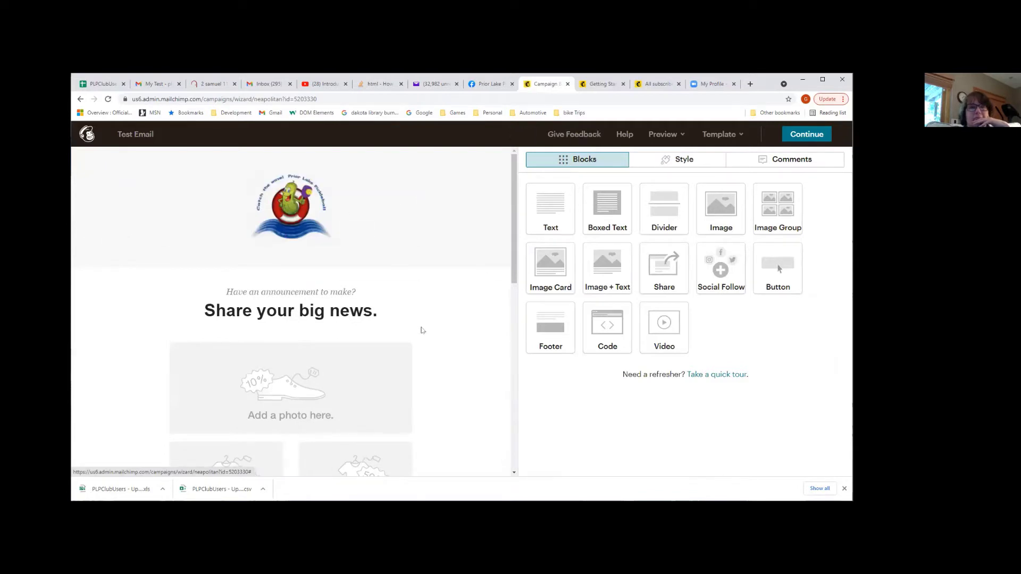
scroll(414, 323, down, 3)
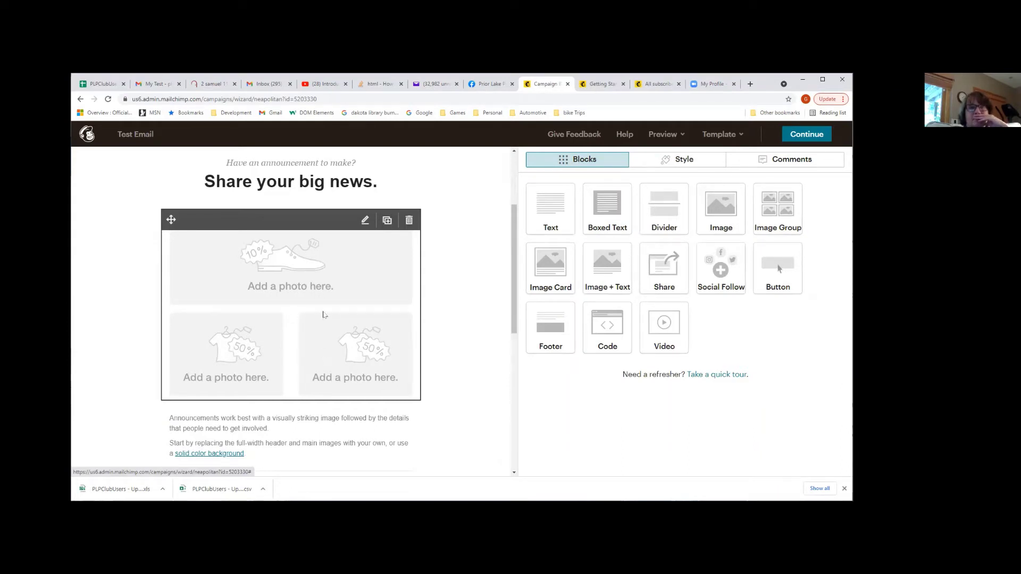
click(317, 289)
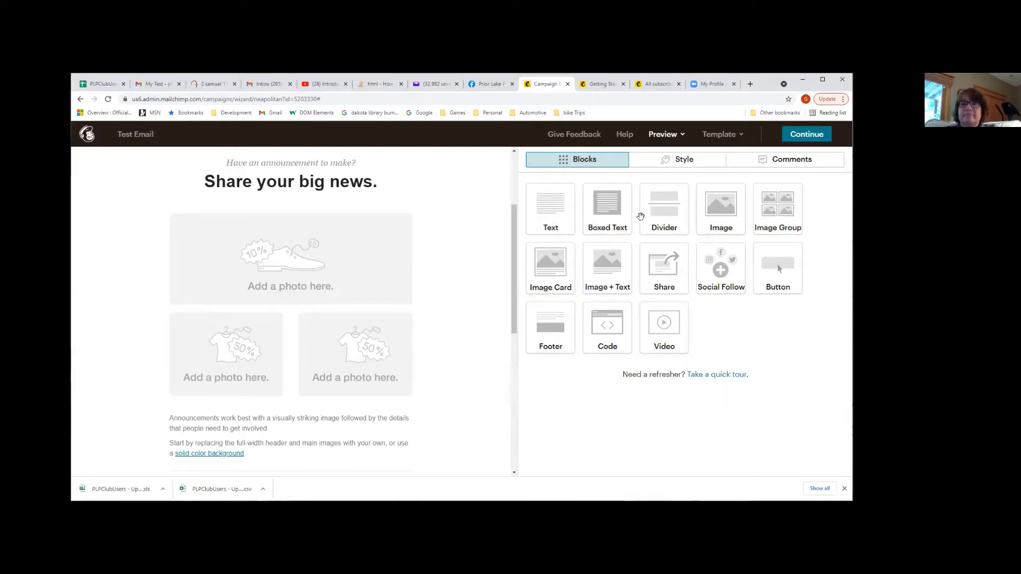
Add a divider below the photos with a 20px inset red (#d63636) top border
drag(661, 216, 304, 401)
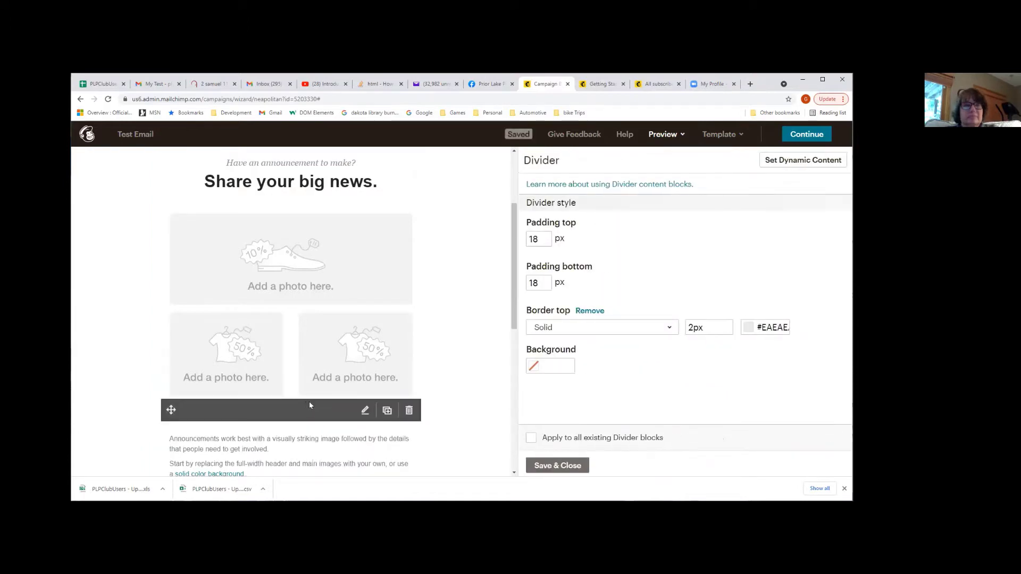
scroll(308, 401, down, 3)
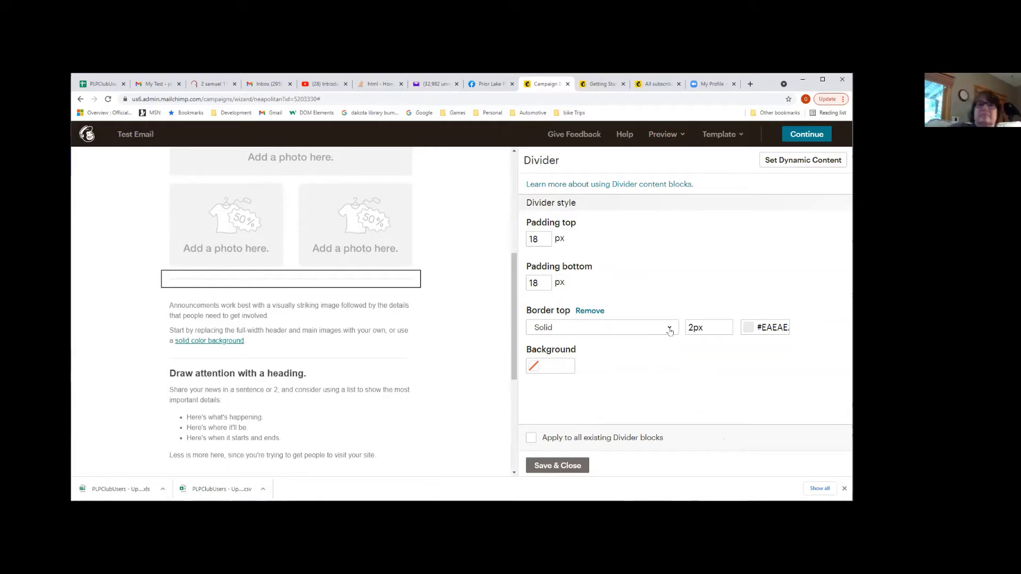
click(666, 327)
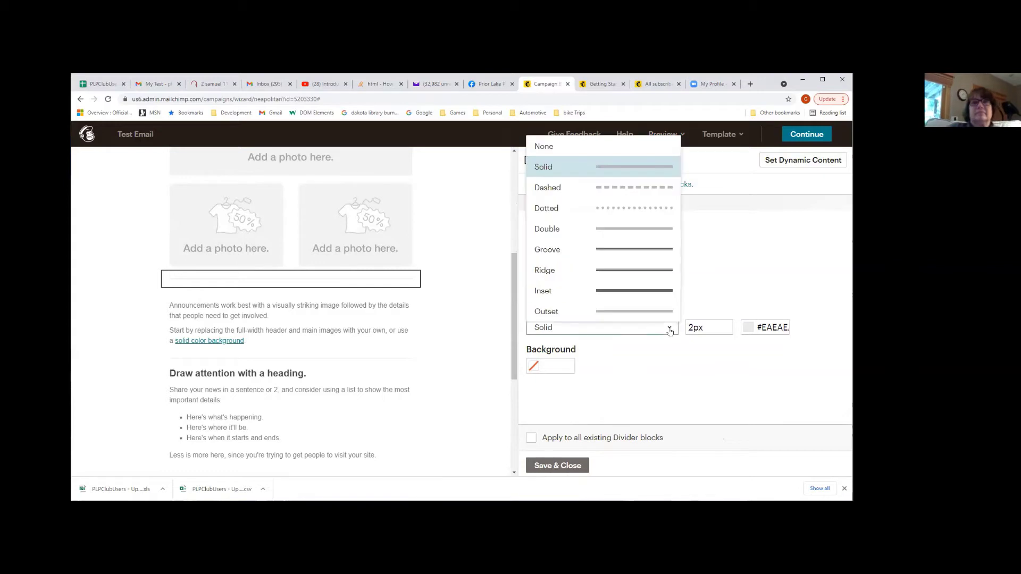
click(657, 292)
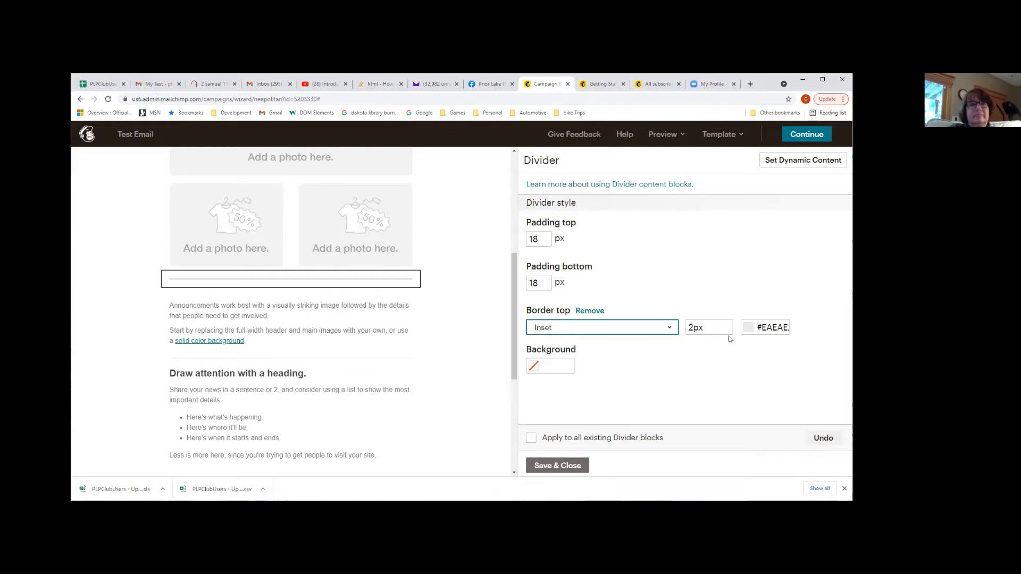
click(691, 328)
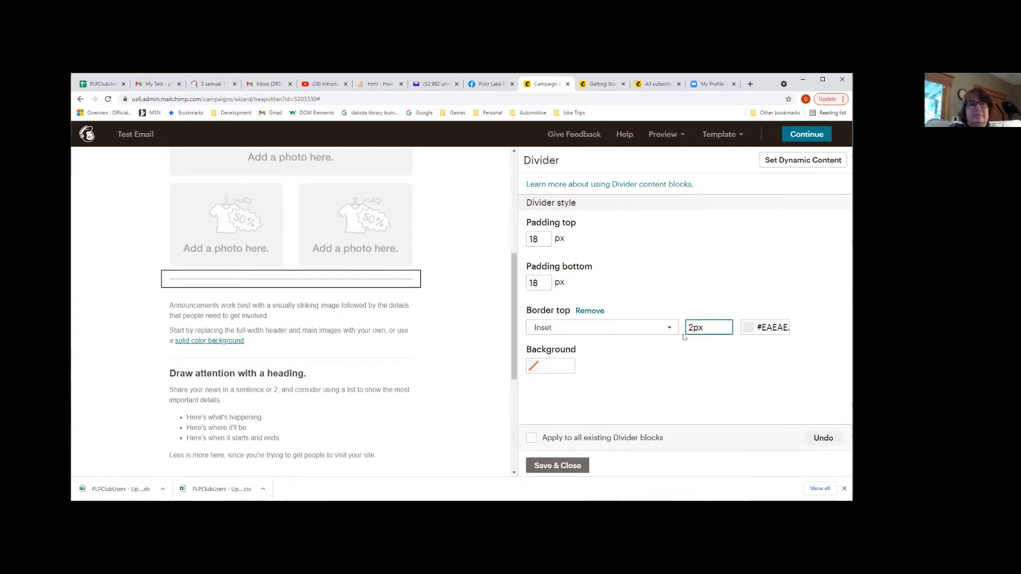
text(0)
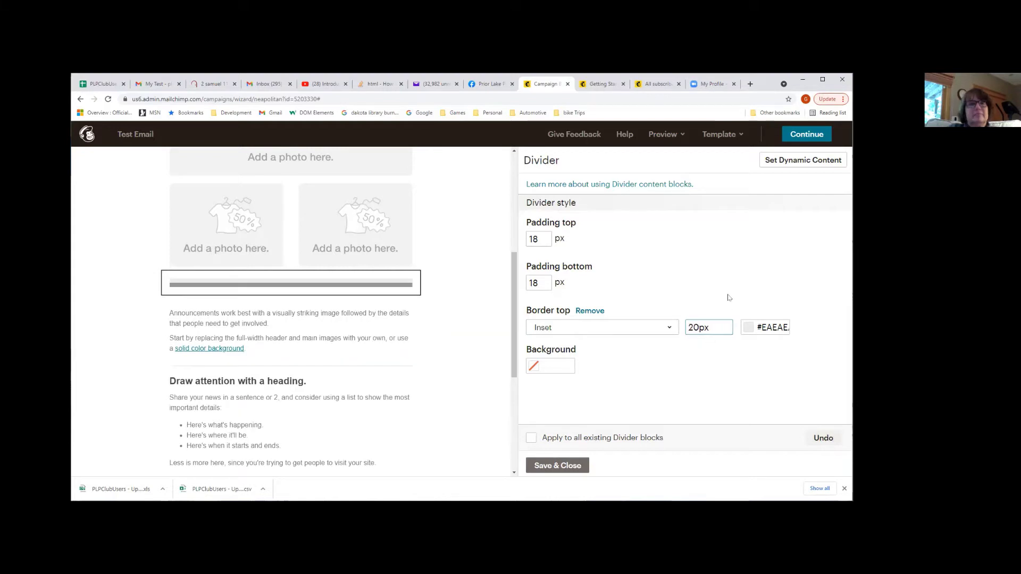
click(729, 298)
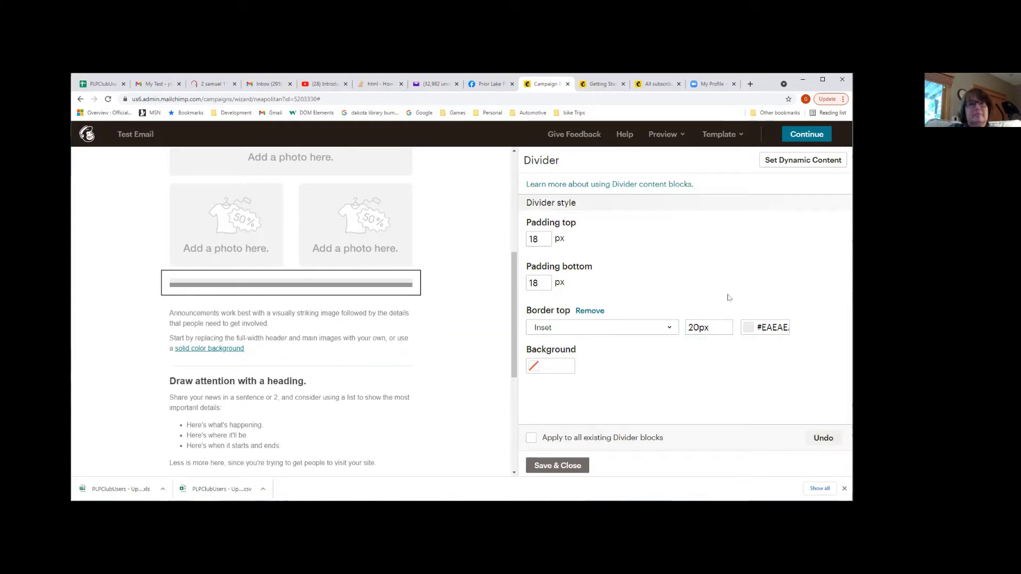
click(748, 327)
click(734, 336)
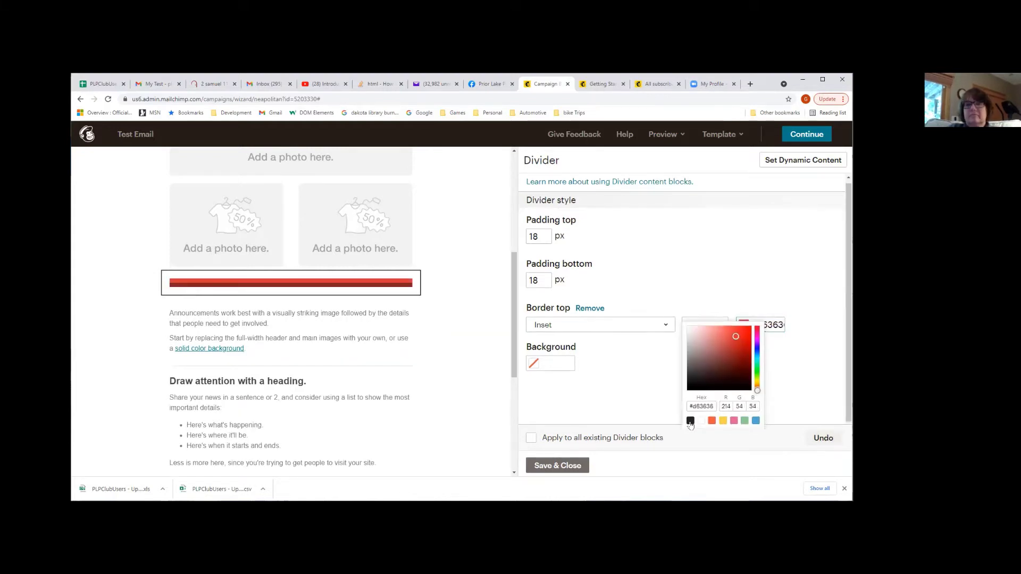
click(649, 408)
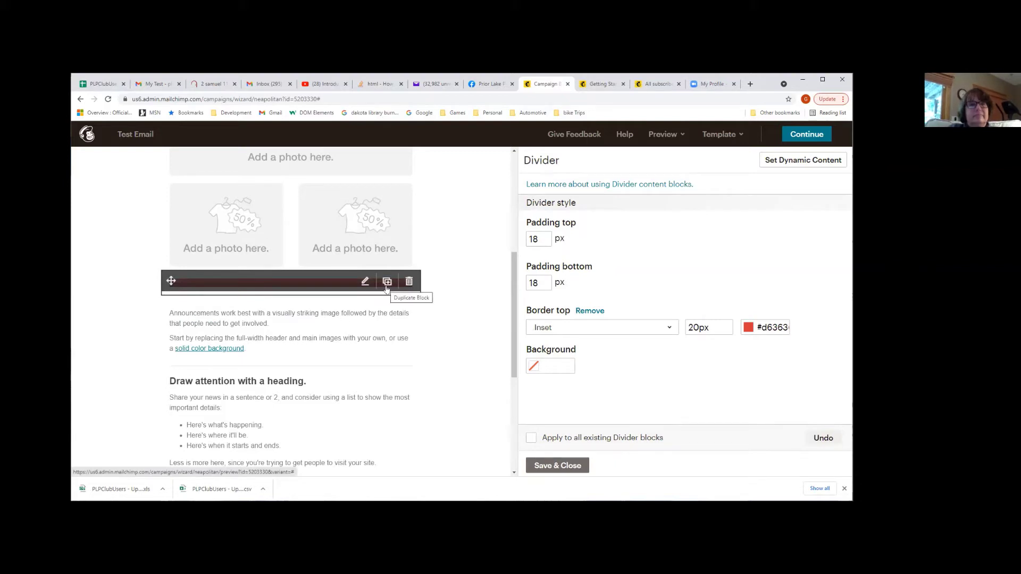
Duplicate the divider, delete the extra copy, and save and close the settings
click(387, 287)
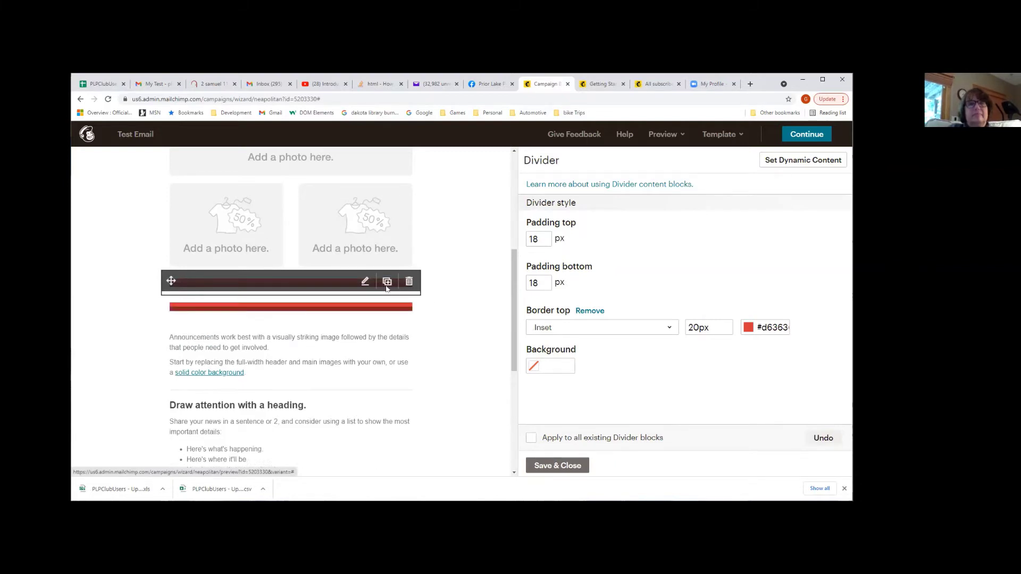
scroll(426, 255, down, 2)
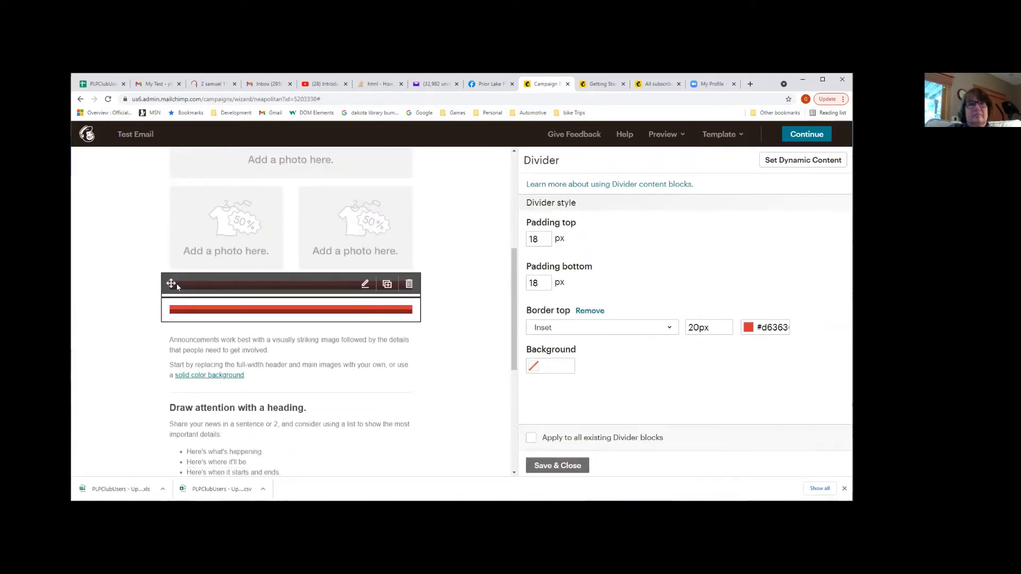
click(409, 284)
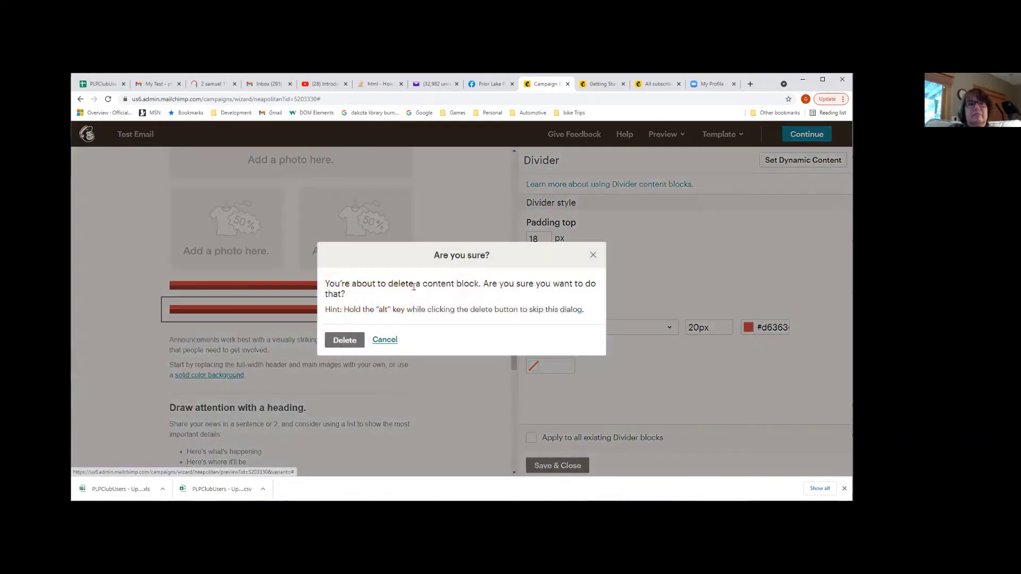
click(345, 341)
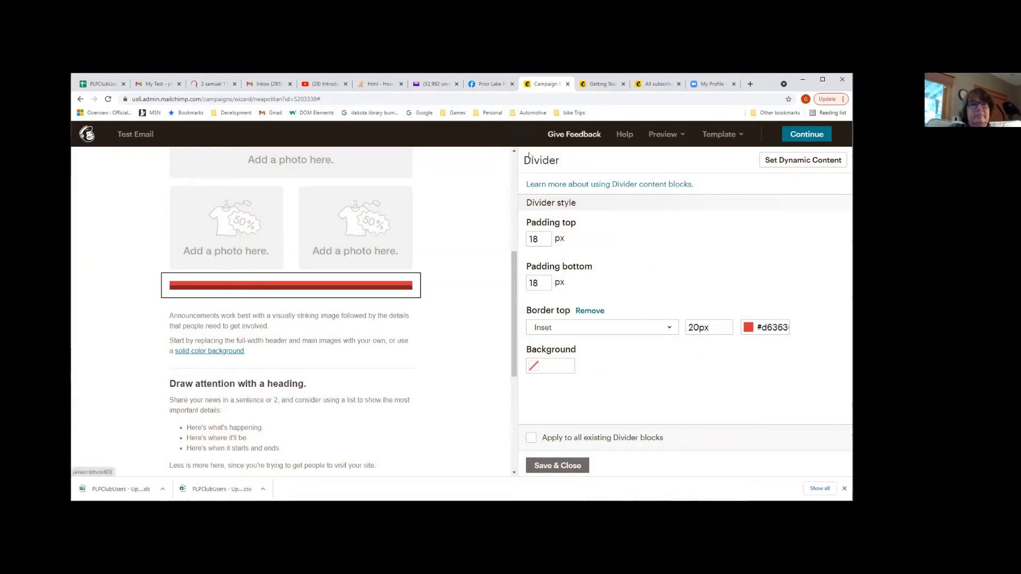
scroll(420, 355, down, 2)
scroll(420, 356, up, 2)
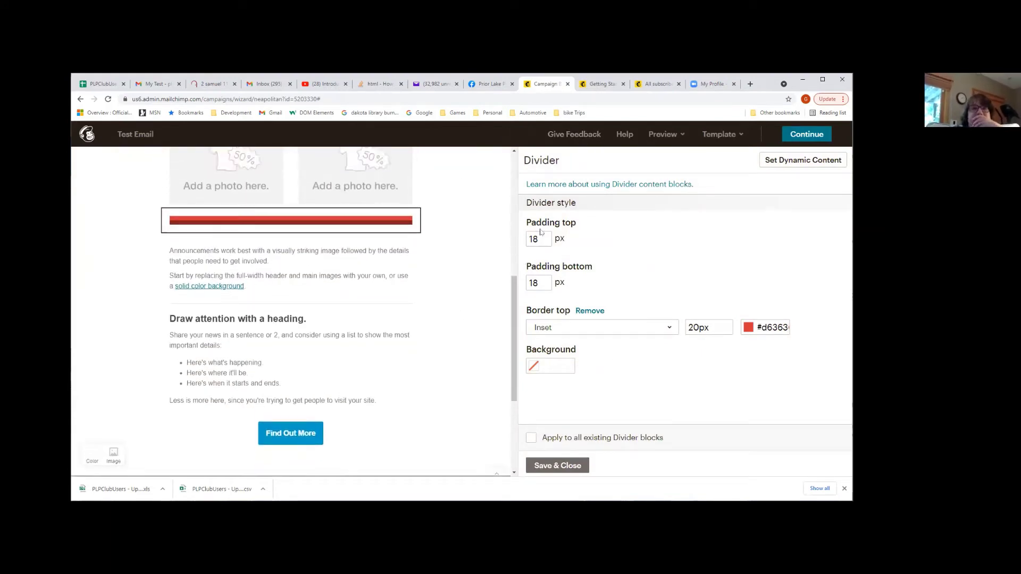
click(559, 465)
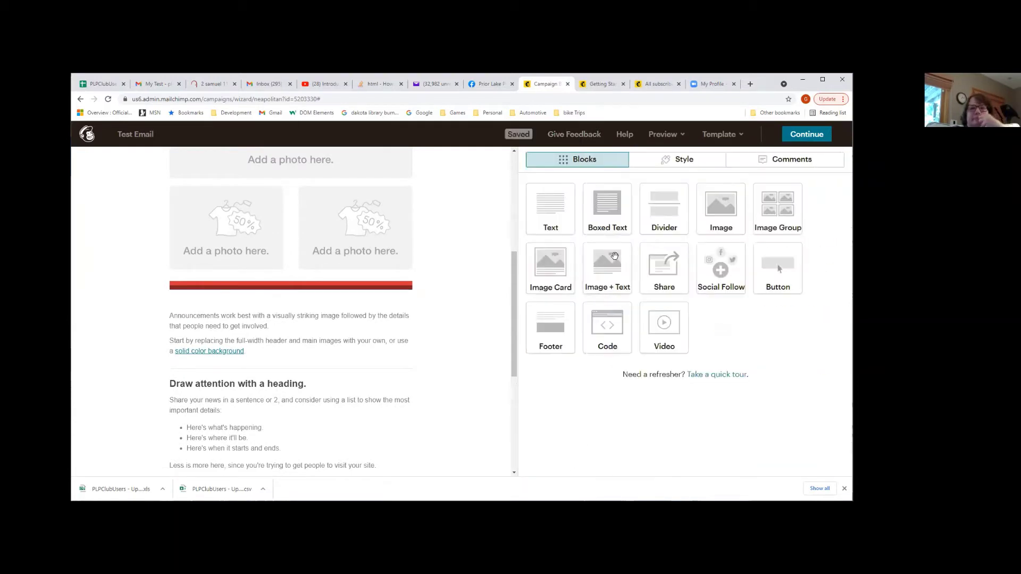
Add a Button block below the red divider and label it 'View instructions'
drag(766, 272, 225, 341)
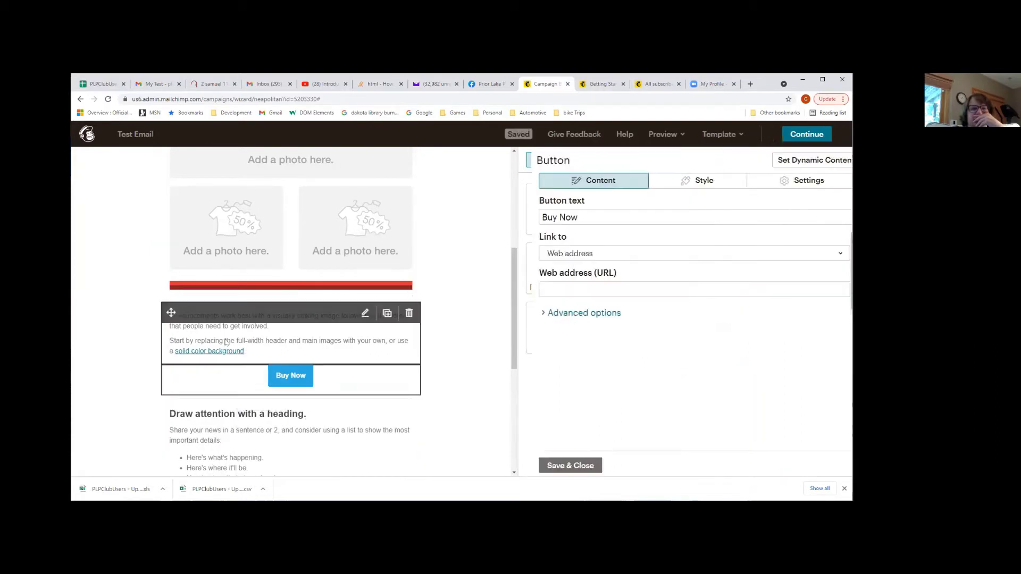
click(572, 215)
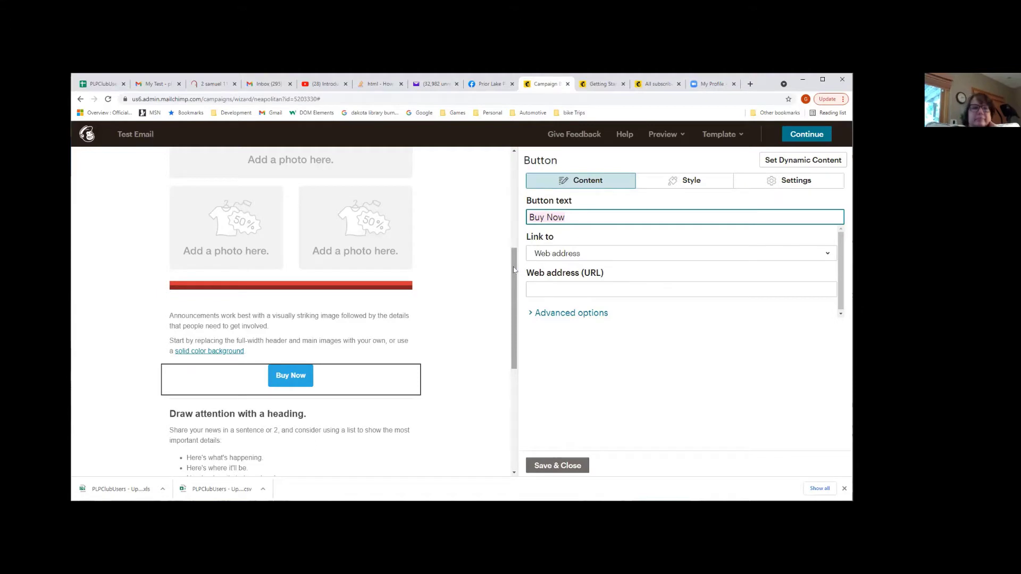
text(Goto)
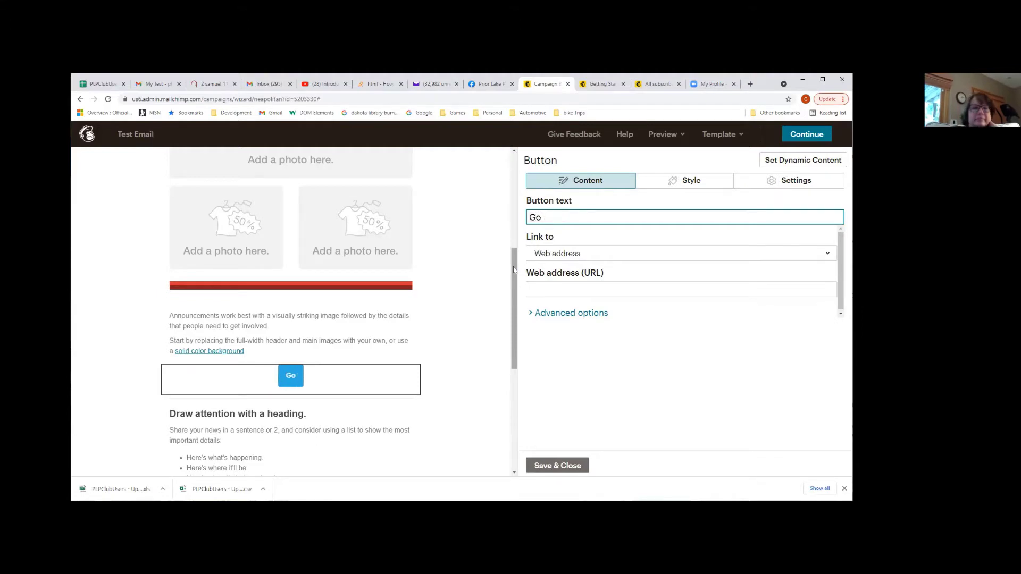
key(BackSpace)
key(BackSpace)
key(BackSpace)
key(BackSpace)
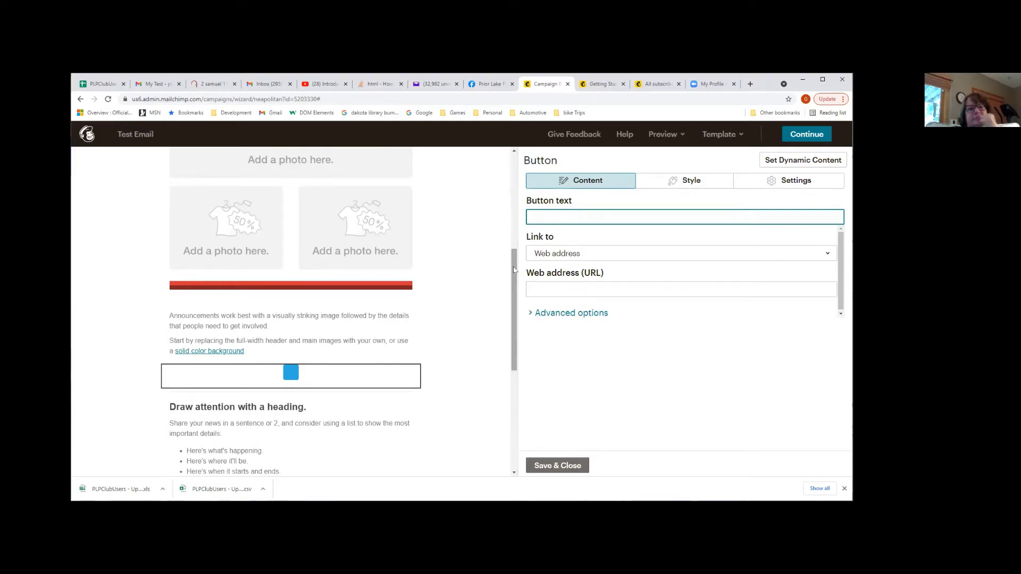
text(V)
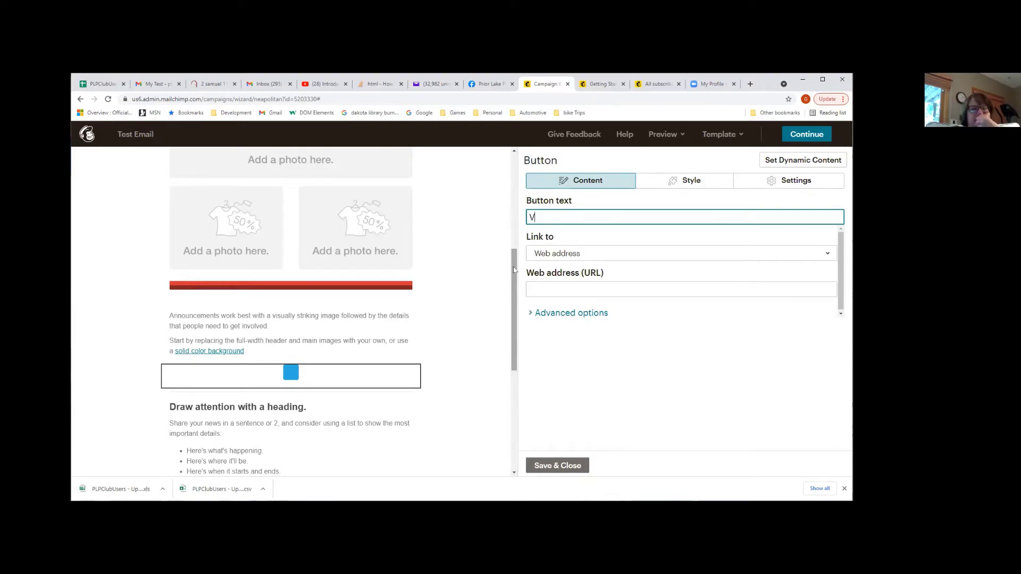
text(iew instr)
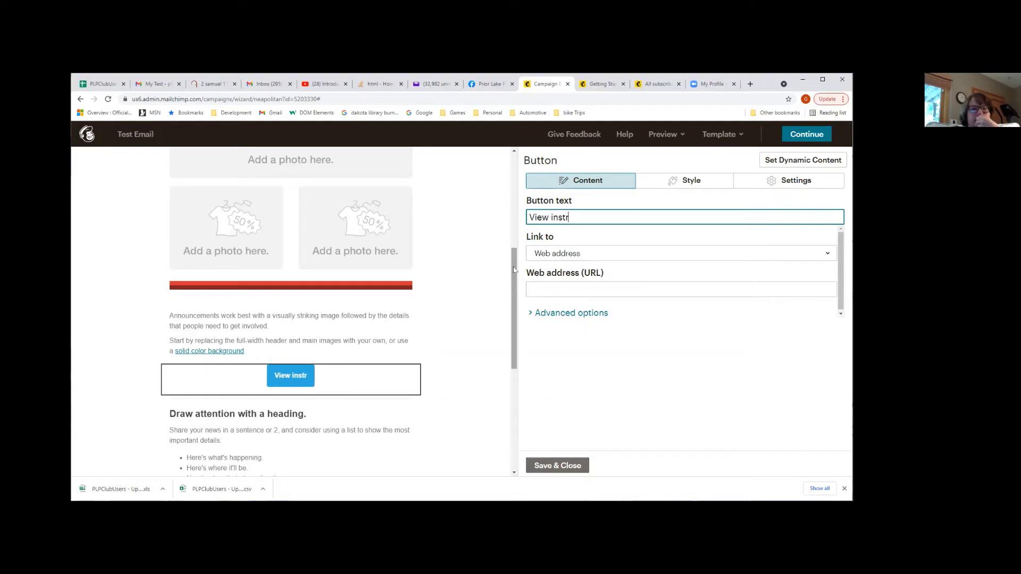
text(ucdtion)
key(BackSpace)
key(BackSpace)
key(BackSpace)
key(BackSpace)
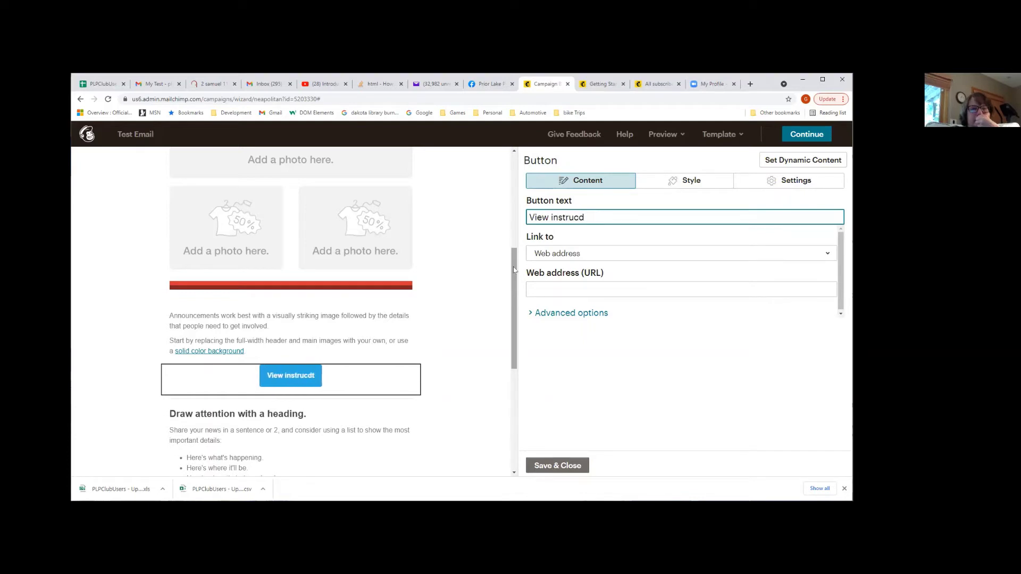
key(BackSpace)
text(tions)
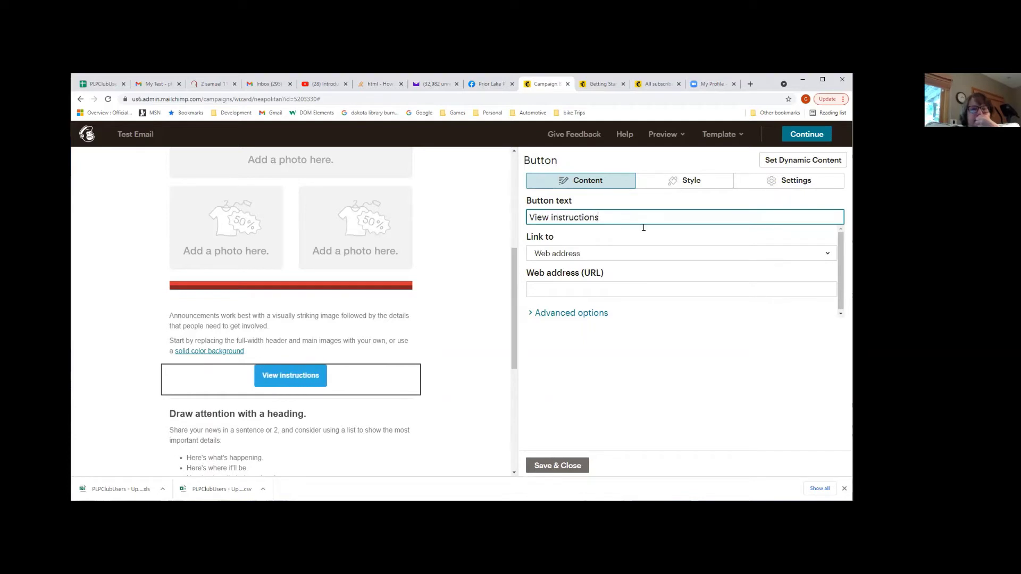
Set the button's Link to option to File, opening the Content Studio library
click(624, 258)
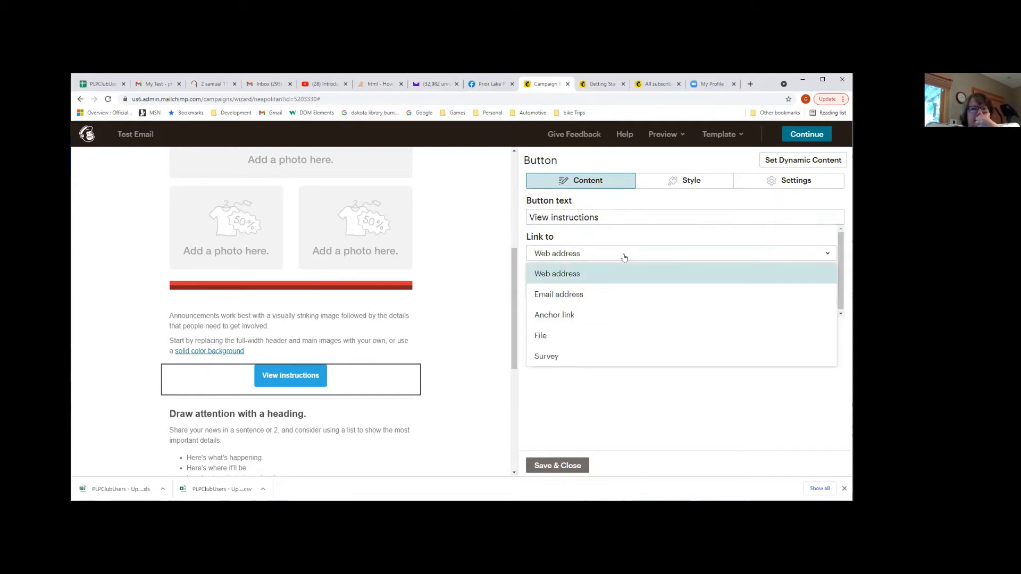
click(624, 258)
click(624, 258)
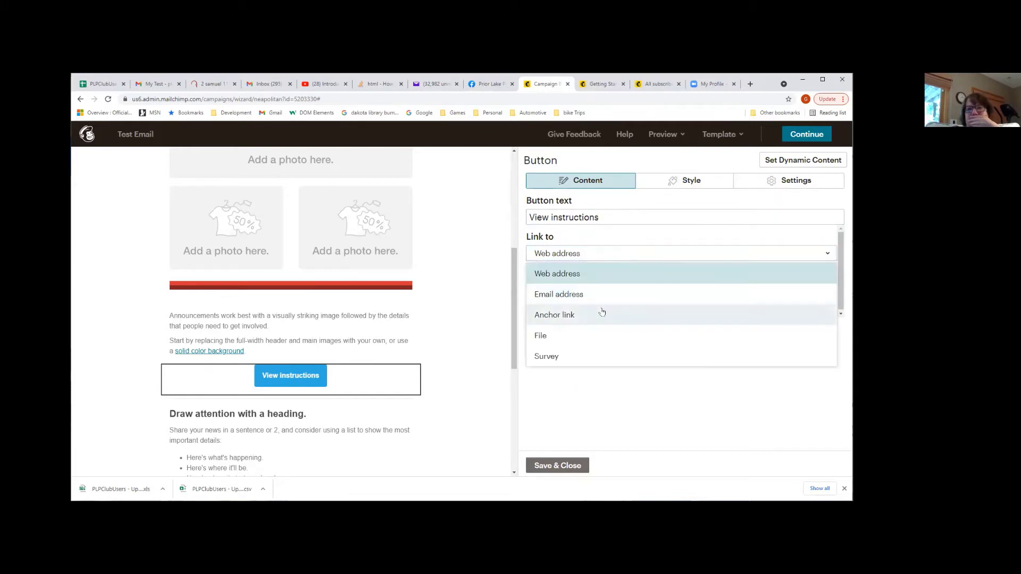
click(590, 340)
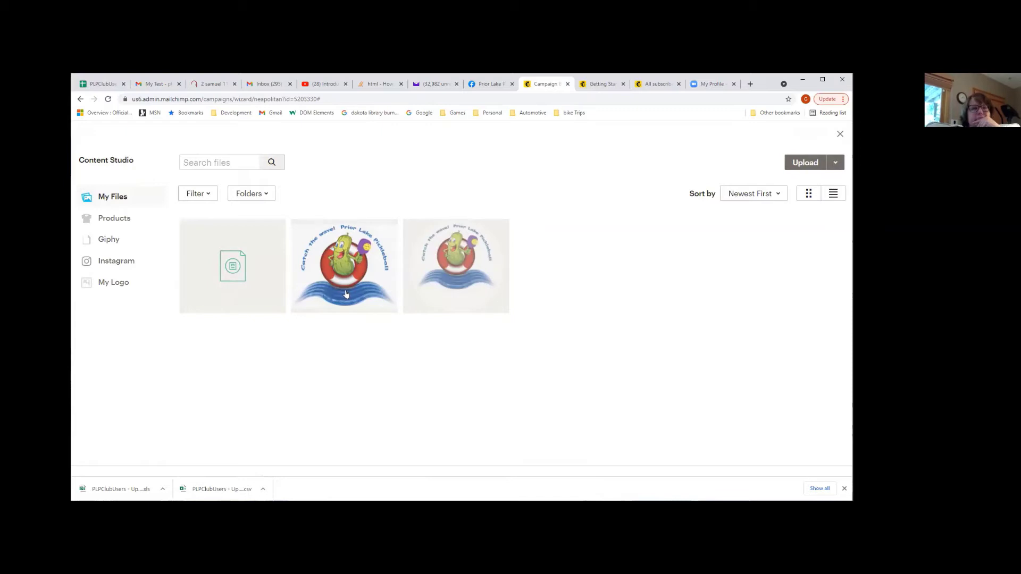
Link the button to the Prior Lake Pickleball Club Web Page Instructions.pdf file's copied URL
click(240, 288)
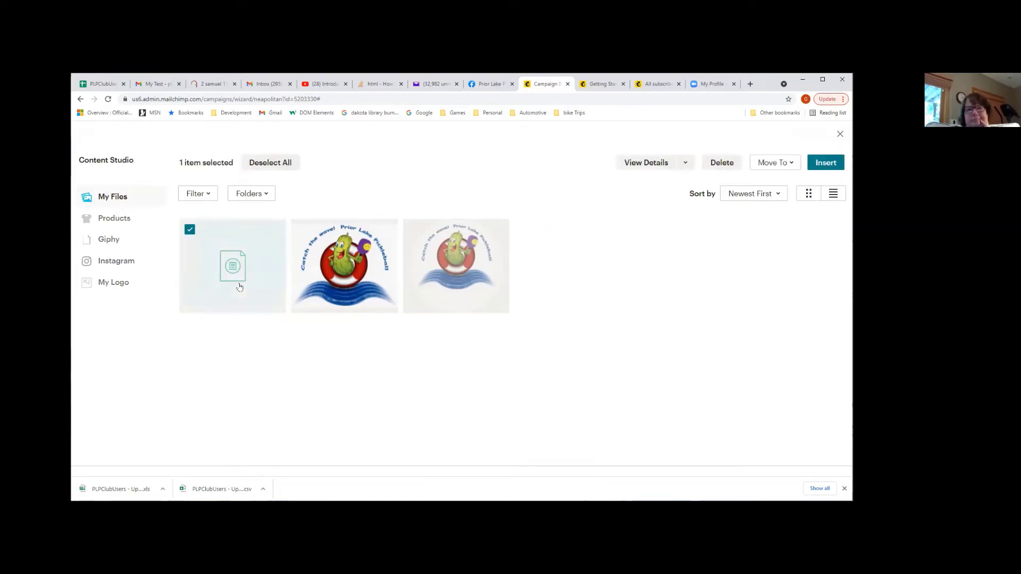
right_click(240, 286)
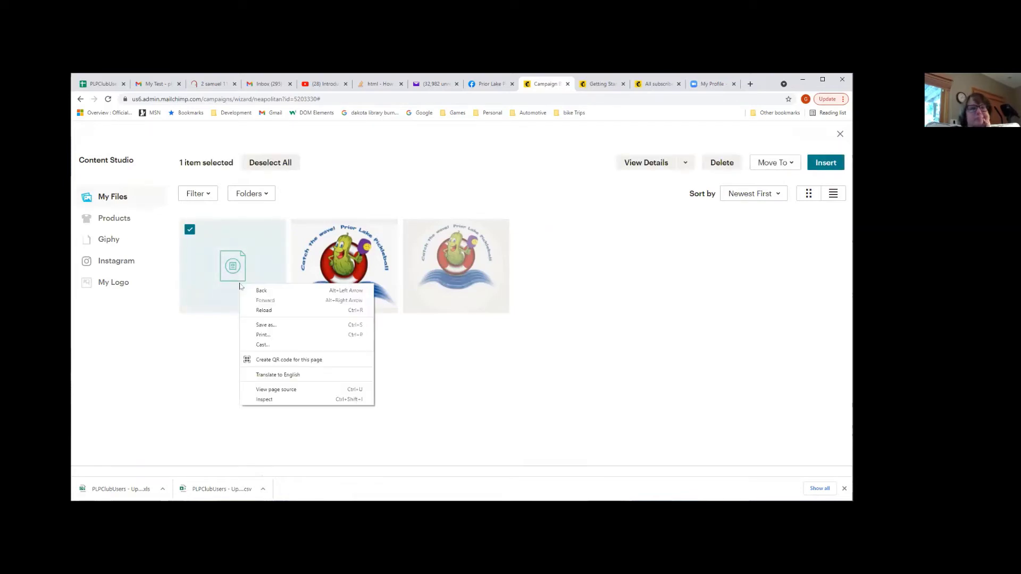
click(198, 279)
click(190, 229)
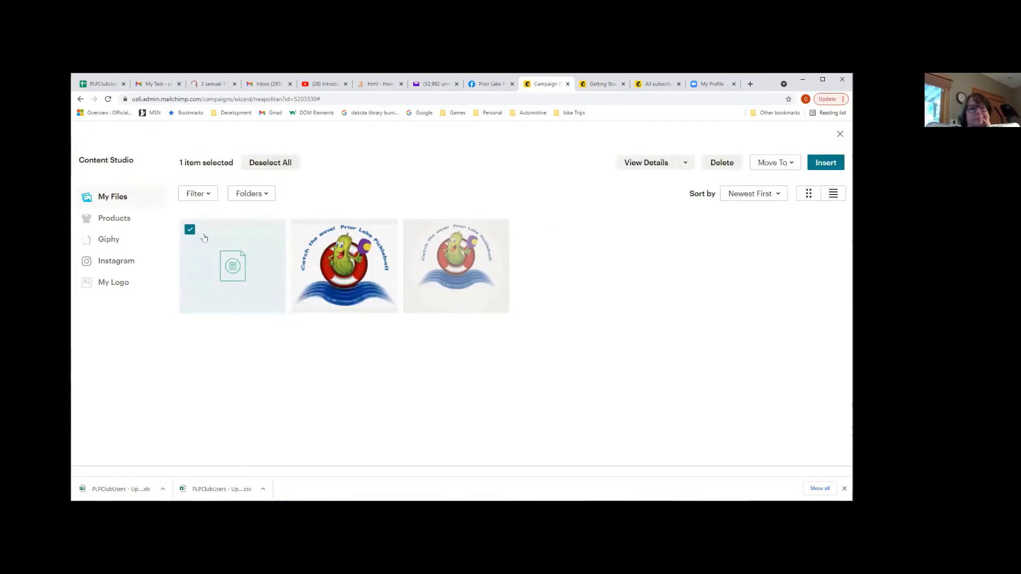
click(636, 163)
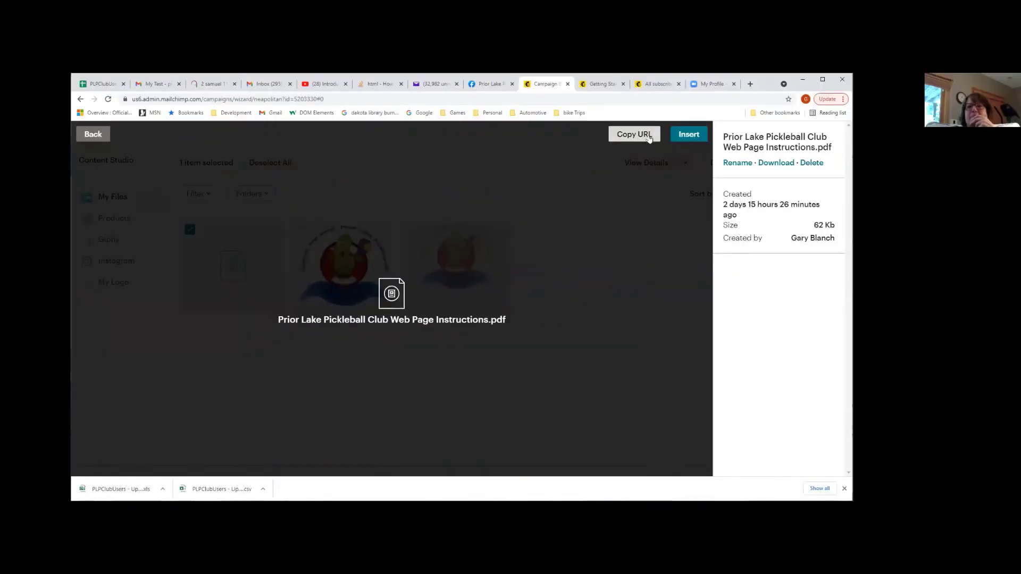
click(606, 165)
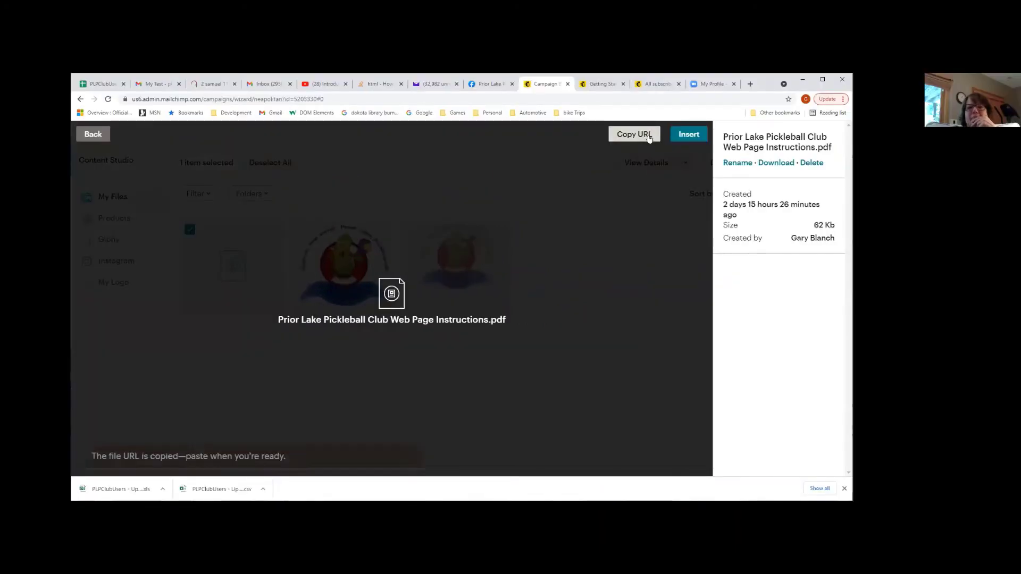
click(681, 139)
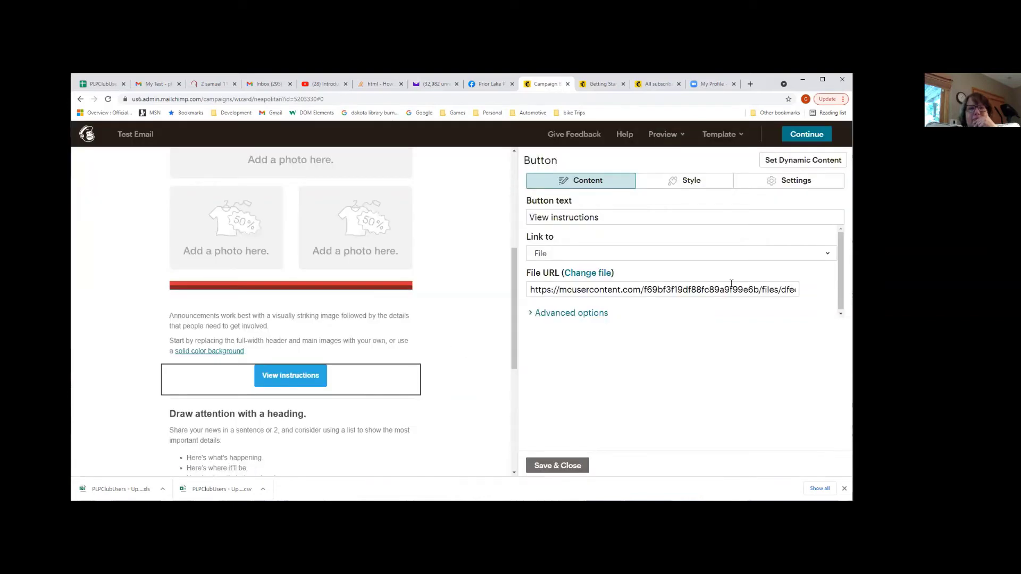
click(568, 318)
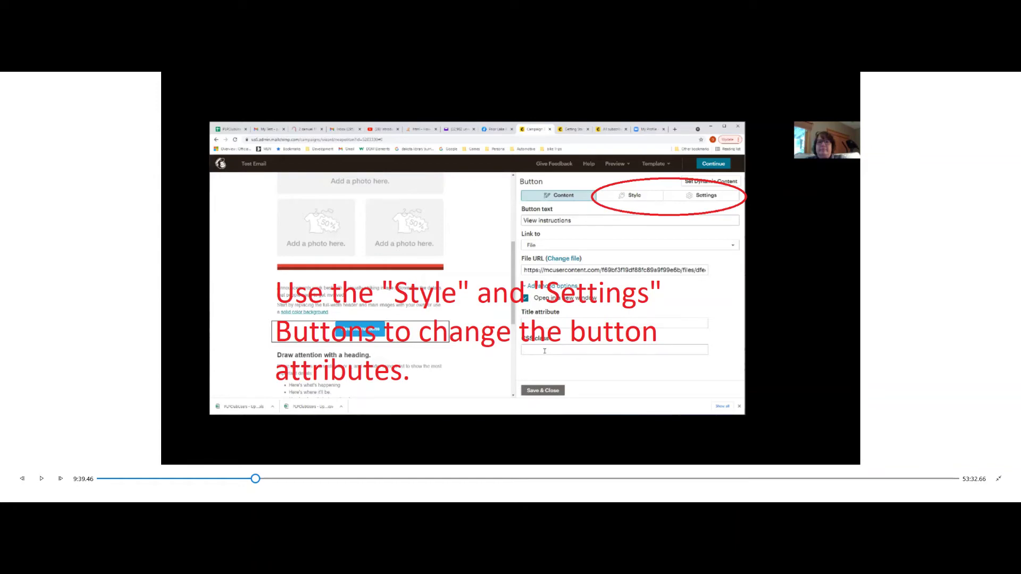
Save the button, then remove Twitter and Instagram from the footer's Social Follow links
click(542, 390)
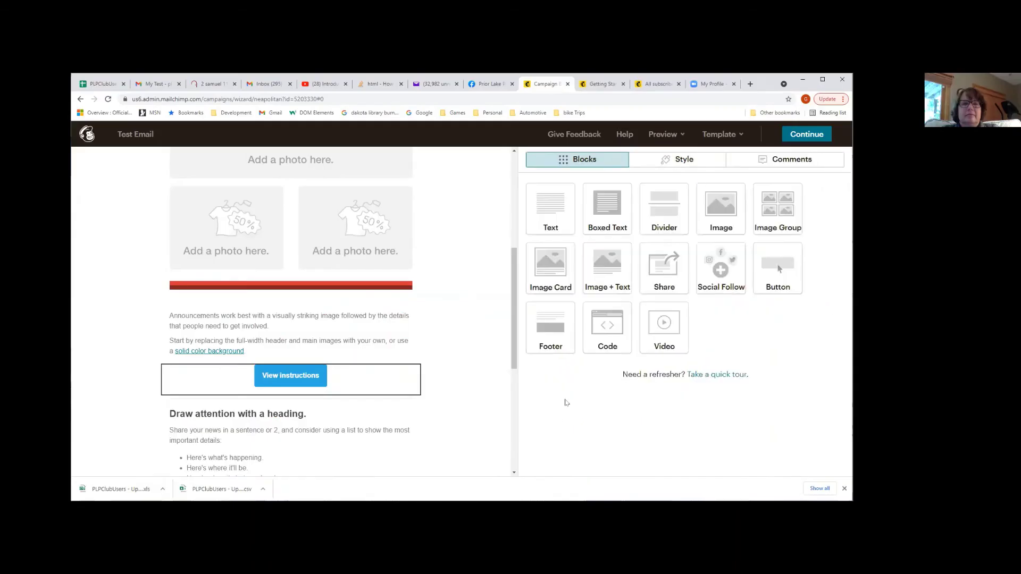
scroll(294, 445, down, 4)
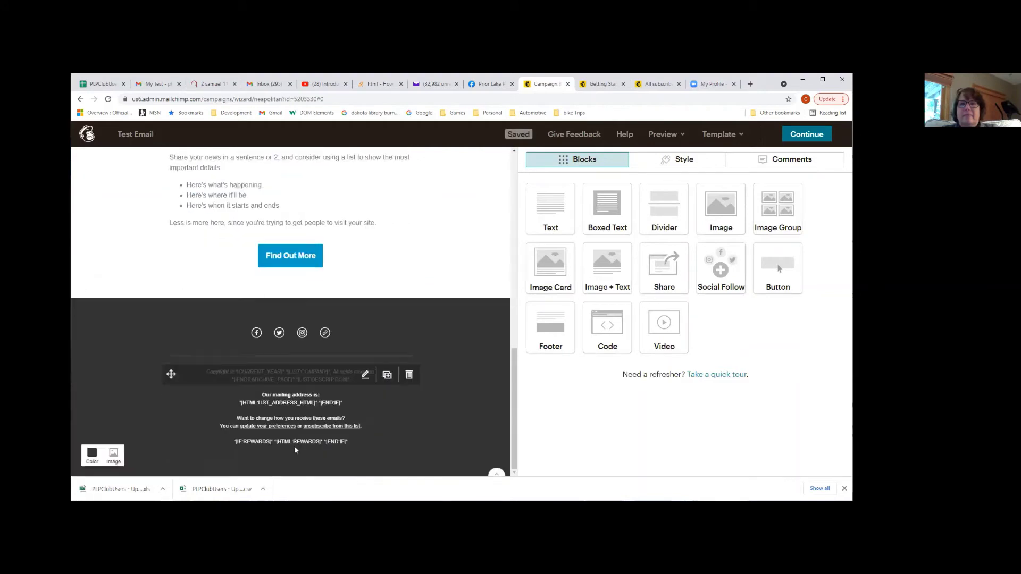
click(311, 425)
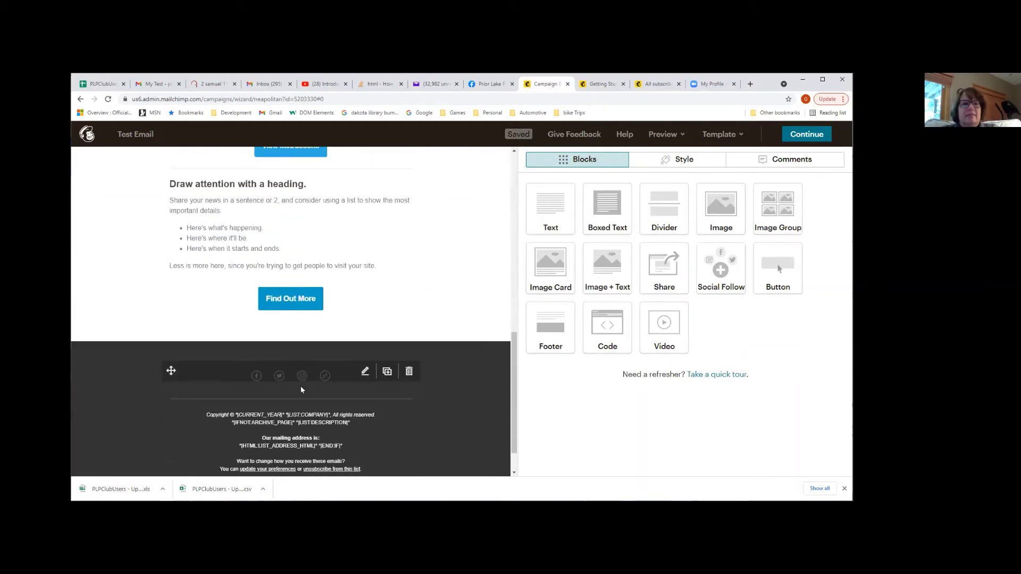
click(293, 383)
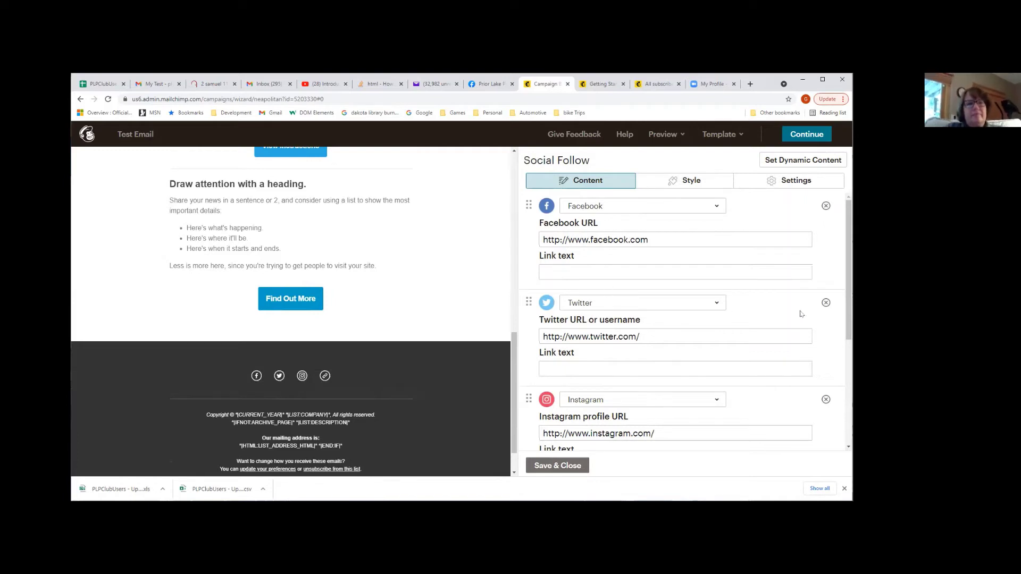
click(826, 303)
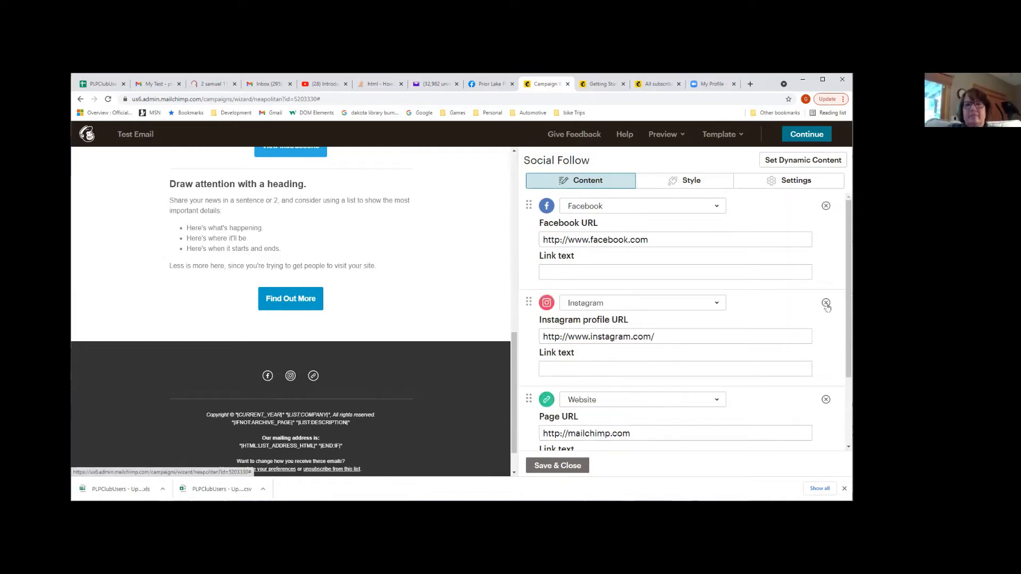
click(827, 306)
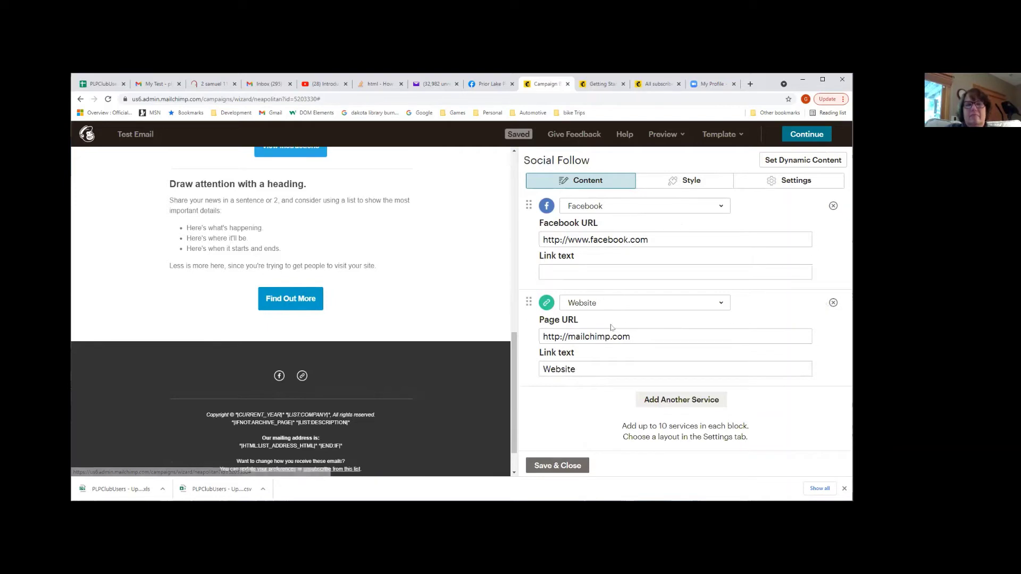
Begin replacing the Website social link's address with a new http URL
click(552, 335)
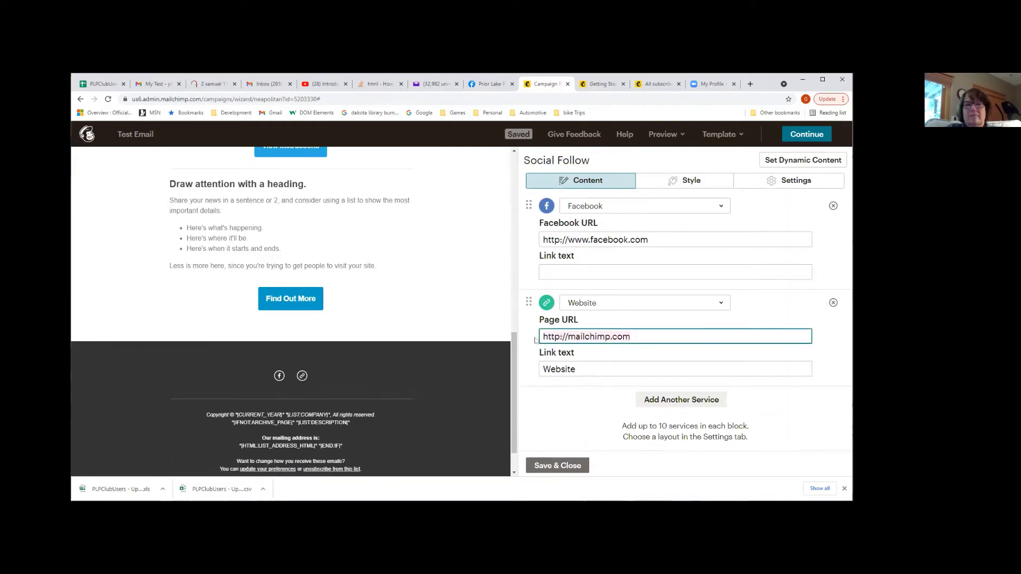
key(ctrl+a)
text(h)
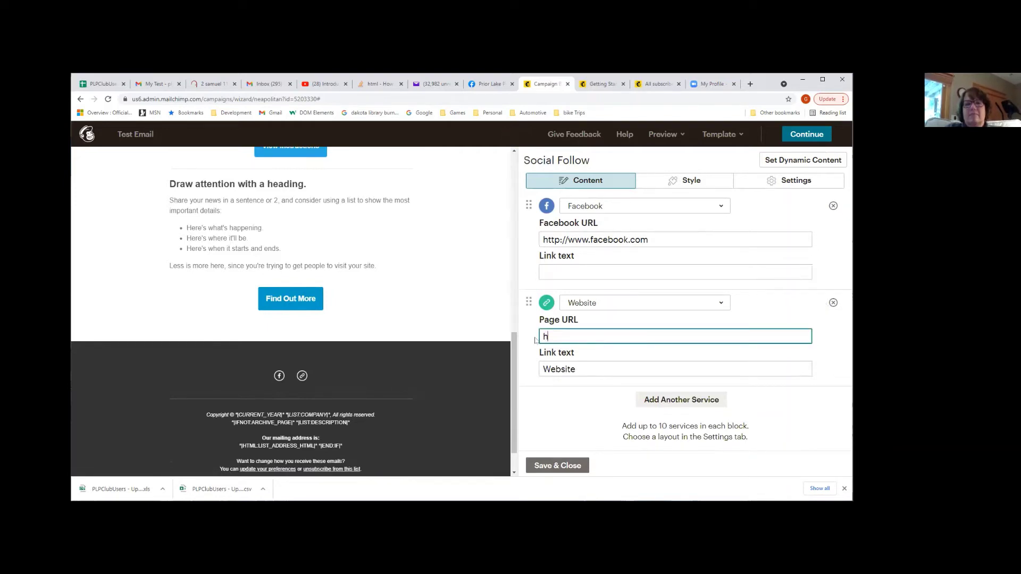
text(ttp://PL)
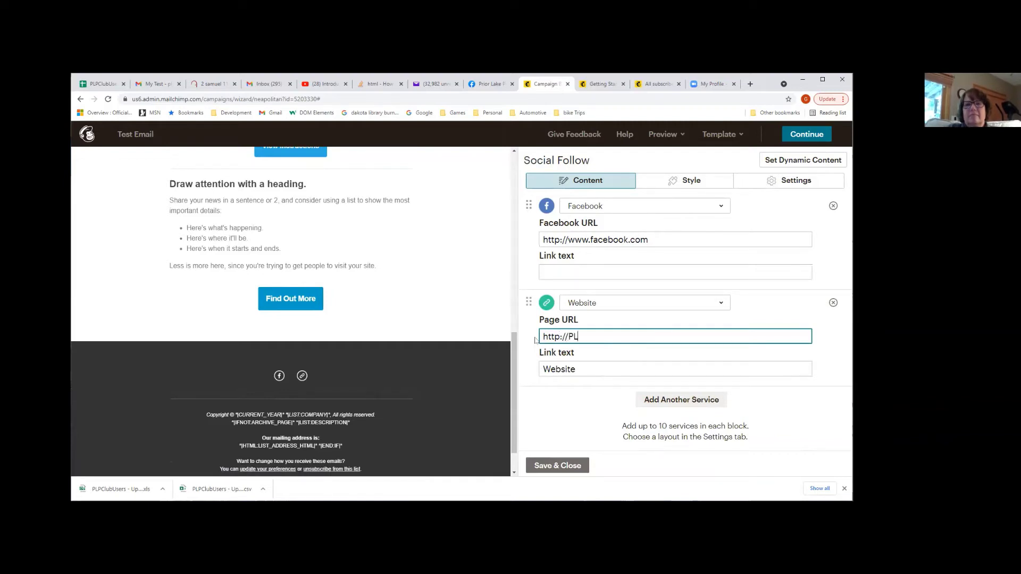
key(BackSpace)
key(BackSpace)
key(BackSpace)
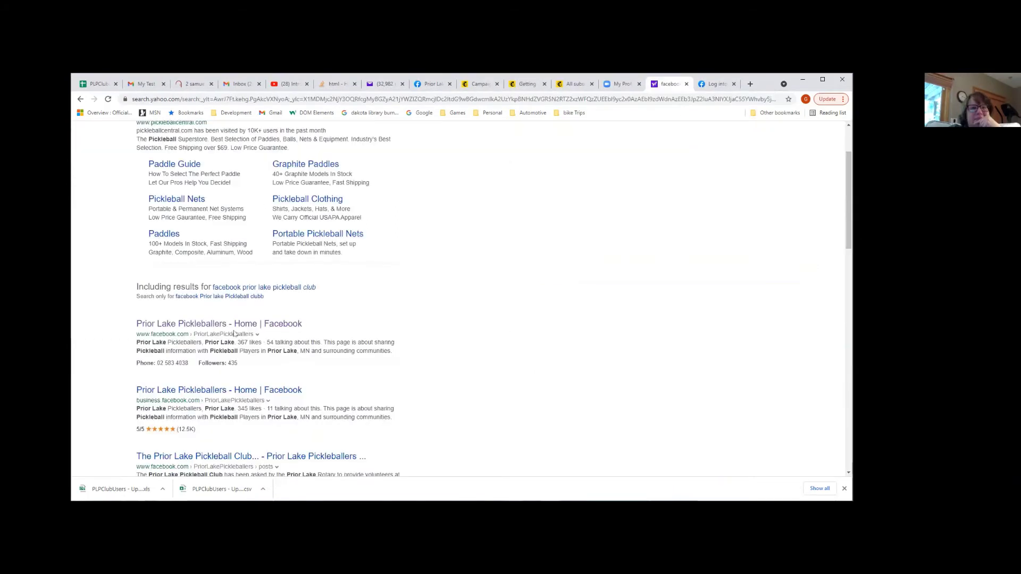
Open the Prior Lake Pickleballers Facebook page, copy its web address, and return to Mailchimp
click(230, 326)
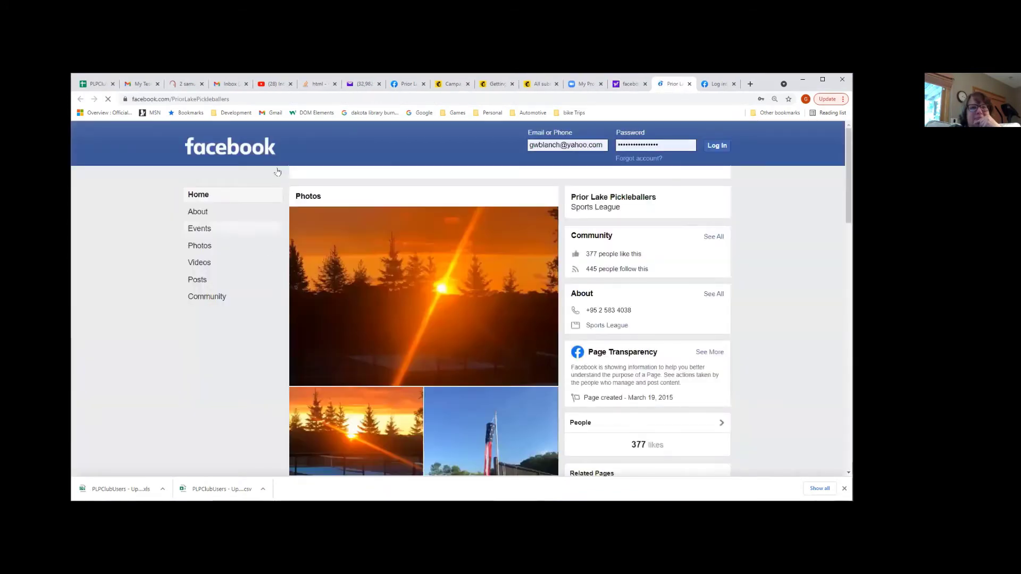
click(238, 101)
key(ctrl+c)
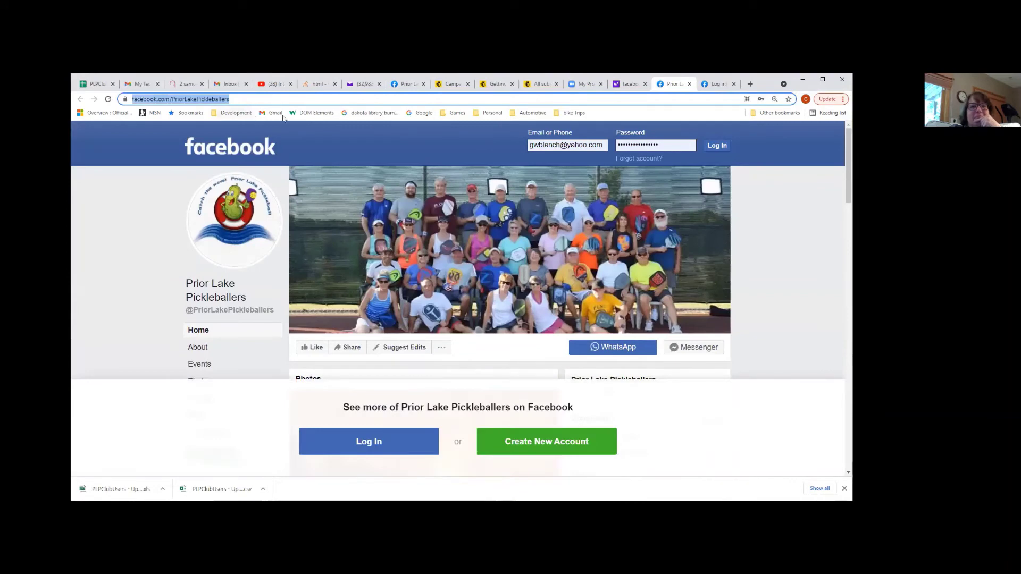
click(535, 84)
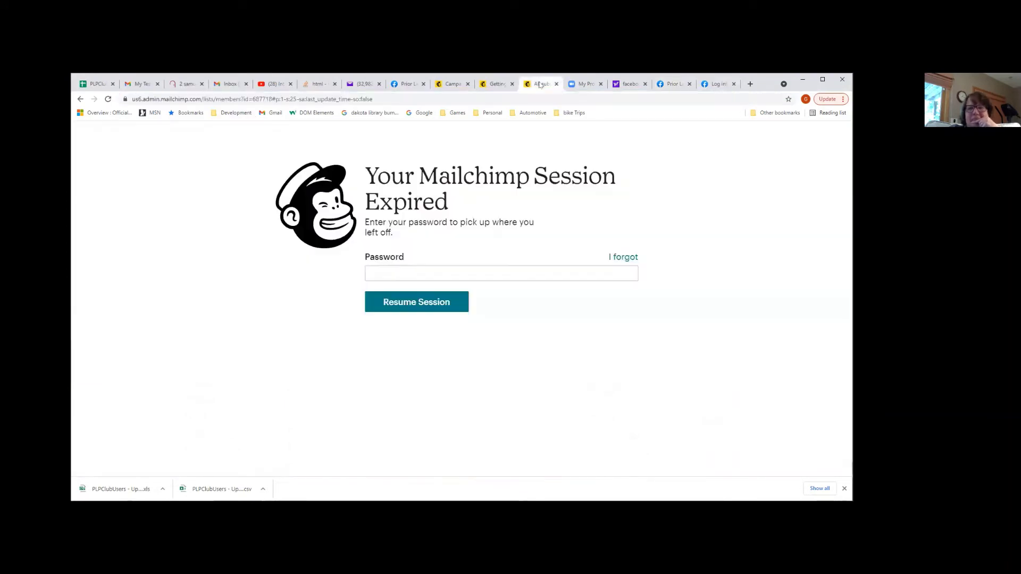
click(494, 83)
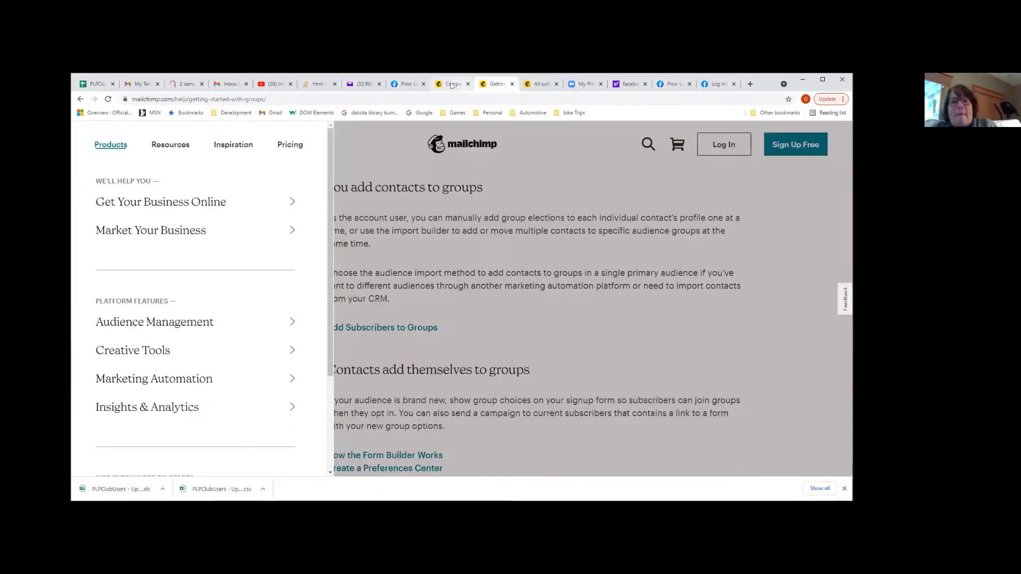
Paste facebook.com/PriorLakePickleballers as the Facebook link, save the social links, and continue to the checklist
click(452, 83)
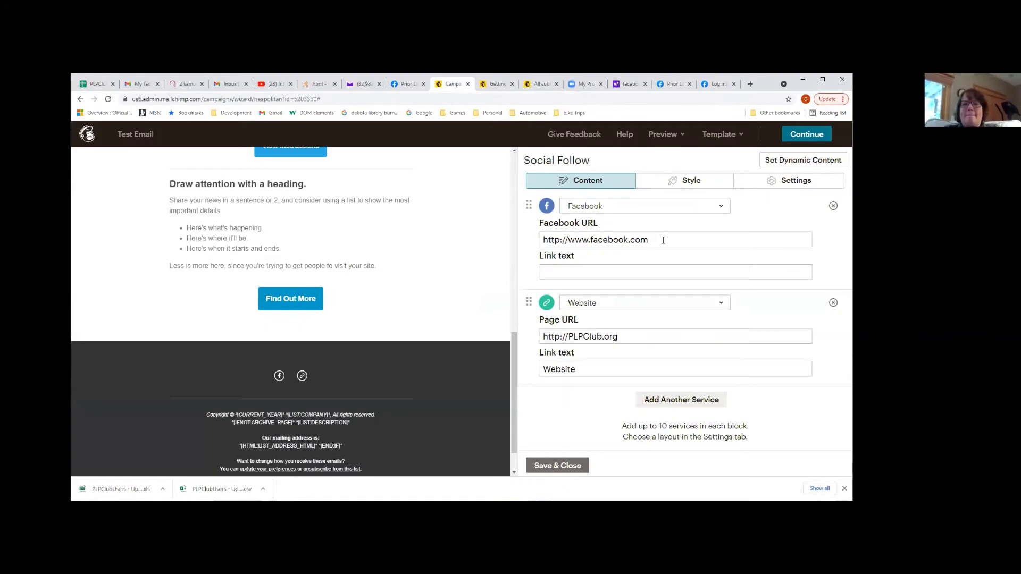
click(574, 240)
key(ctrl+a)
key(ctrl+v)
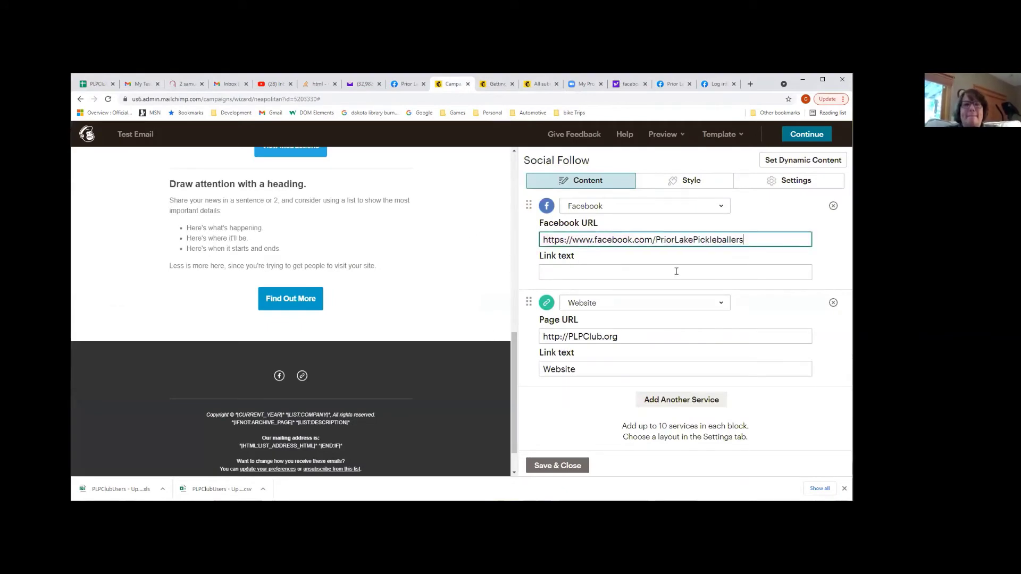
click(610, 276)
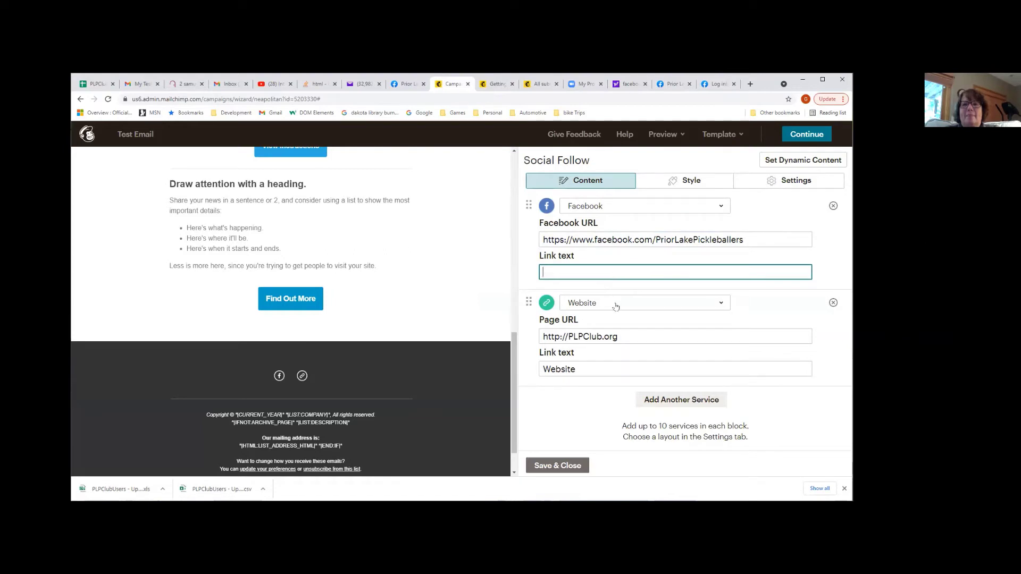
click(564, 466)
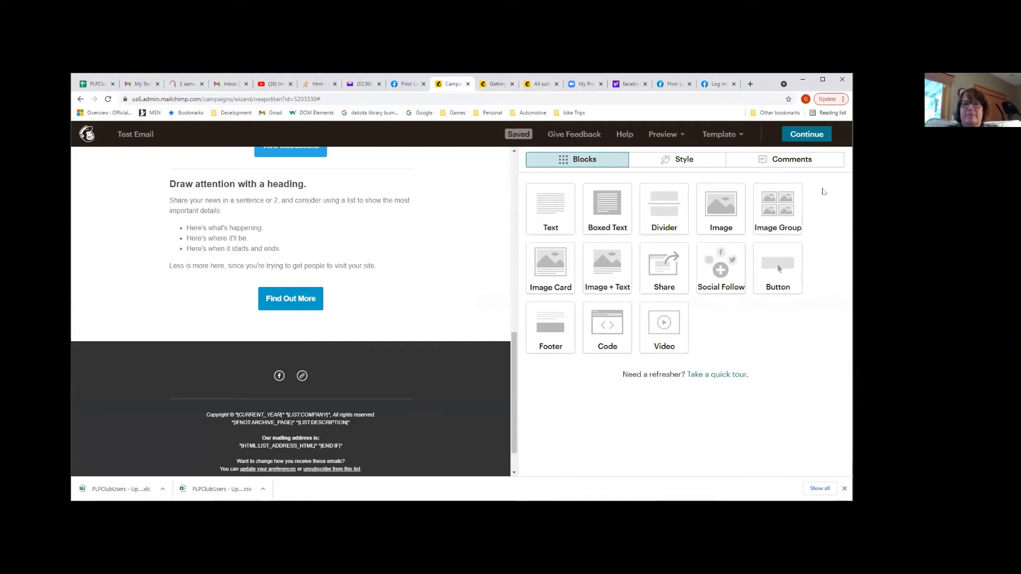
click(799, 139)
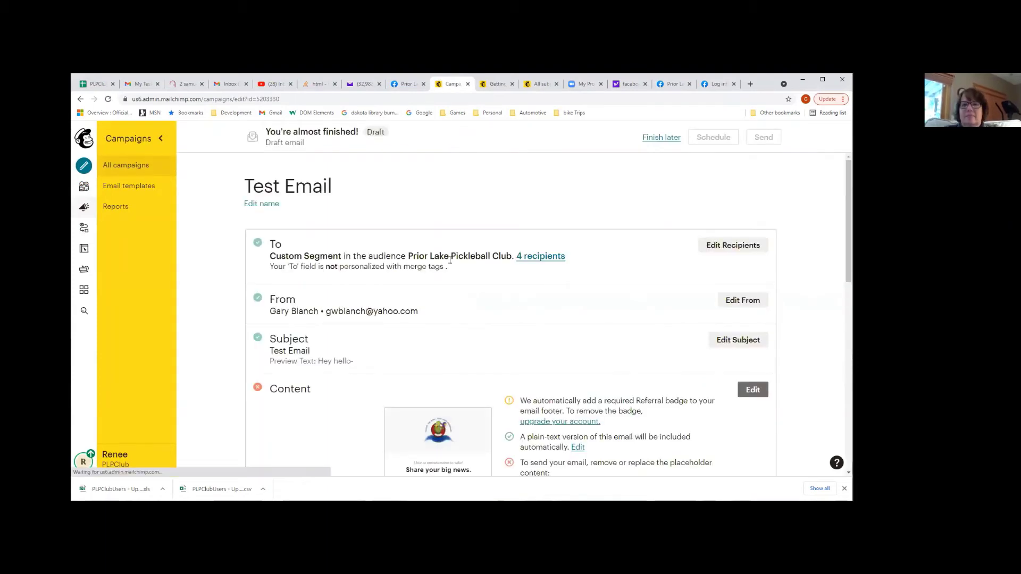
Scroll the Test Email checklist and choose Edit in its Content section
scroll(413, 319, down, 2)
mouse_move(415, 334)
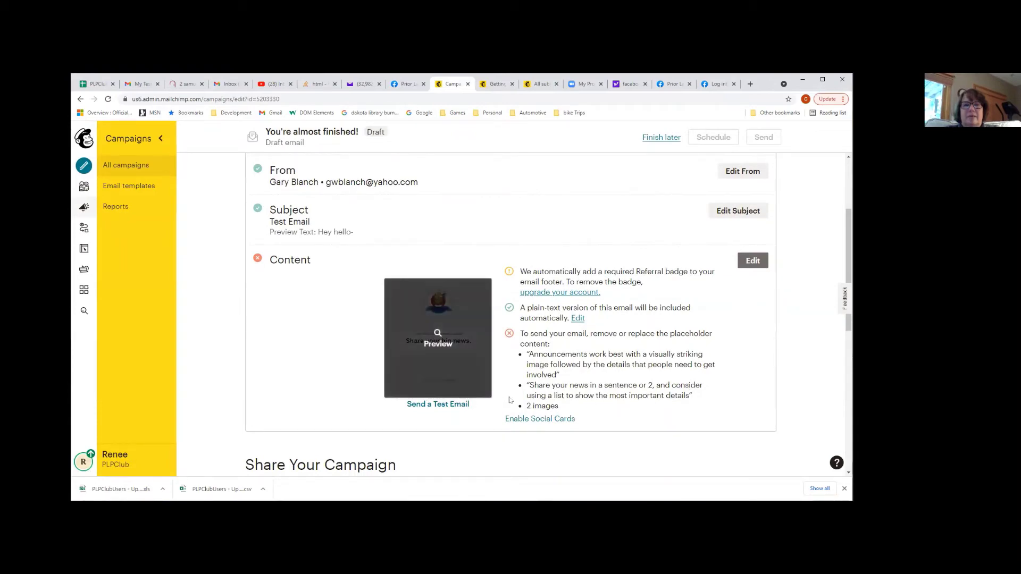
scroll(553, 394, down, 2)
scroll(558, 402, up, 7)
scroll(559, 402, down, 2)
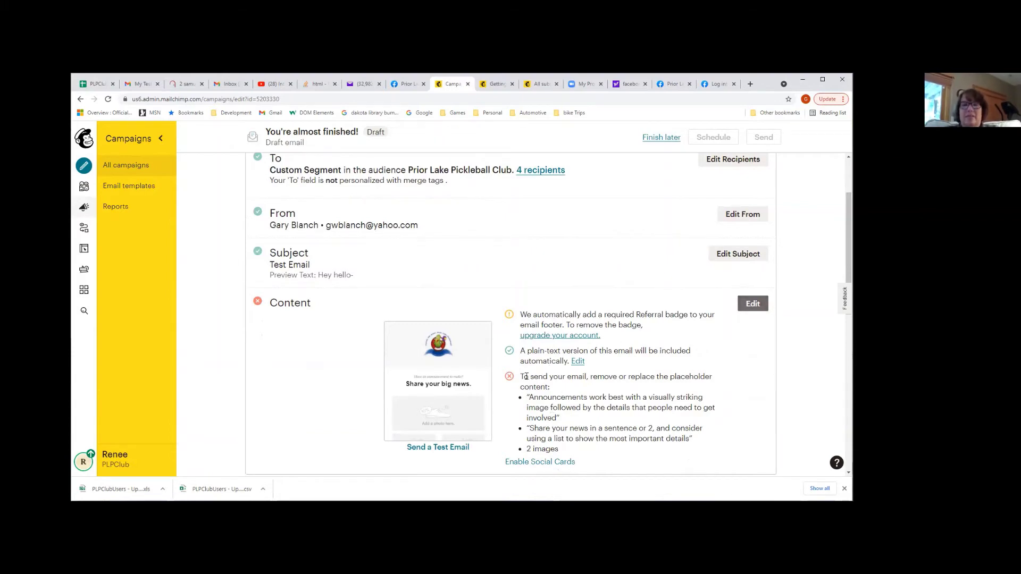
click(758, 305)
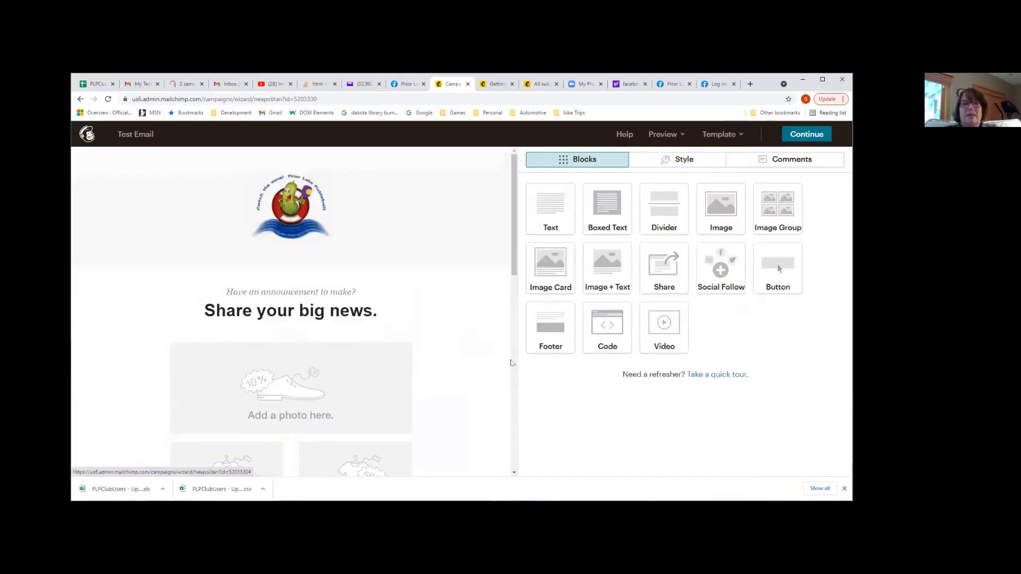
Return to the checklist and reopen the Test Email content in the email designer
scroll(348, 339, down, 2)
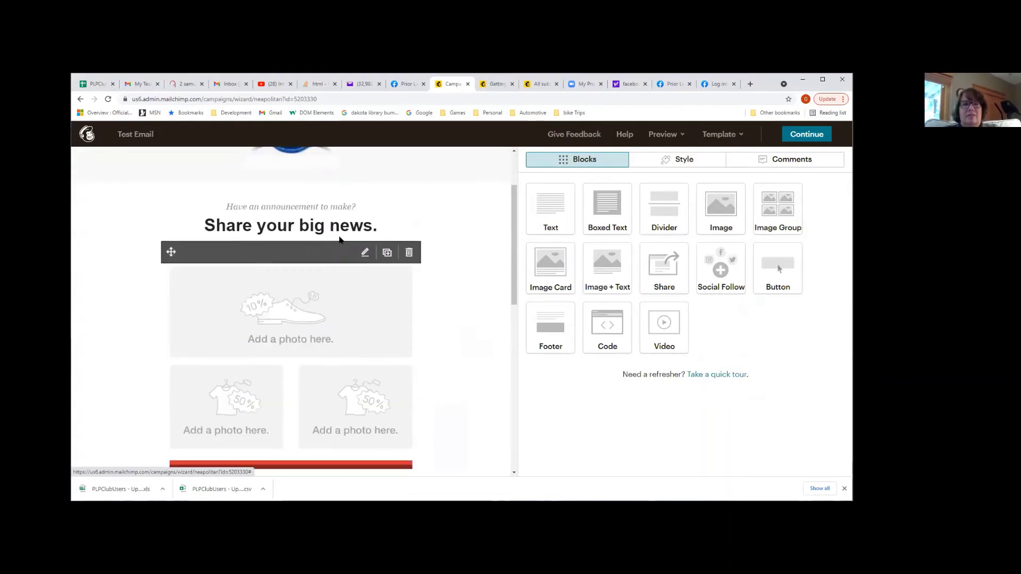
scroll(320, 280, up, 1)
click(208, 272)
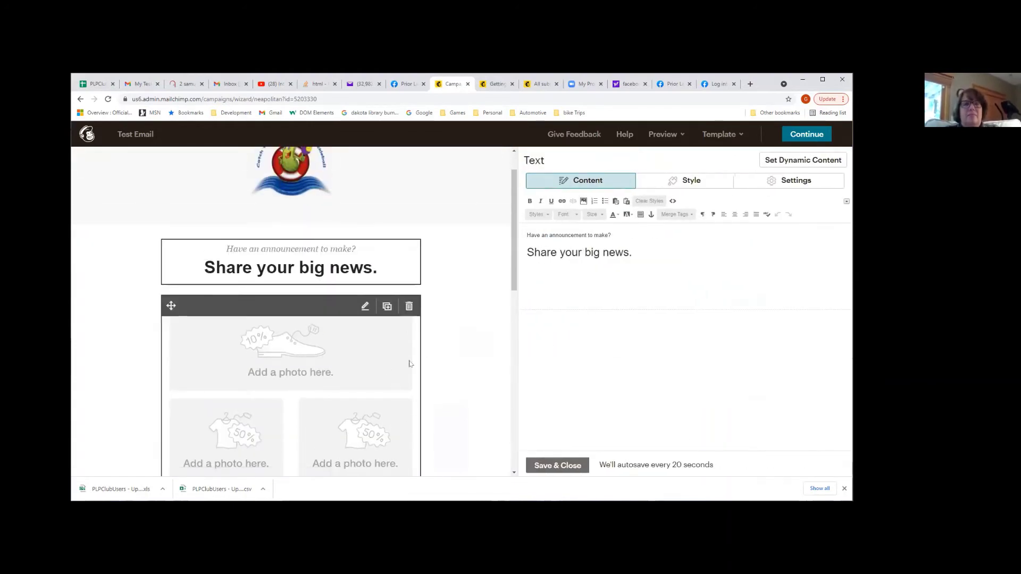
click(80, 100)
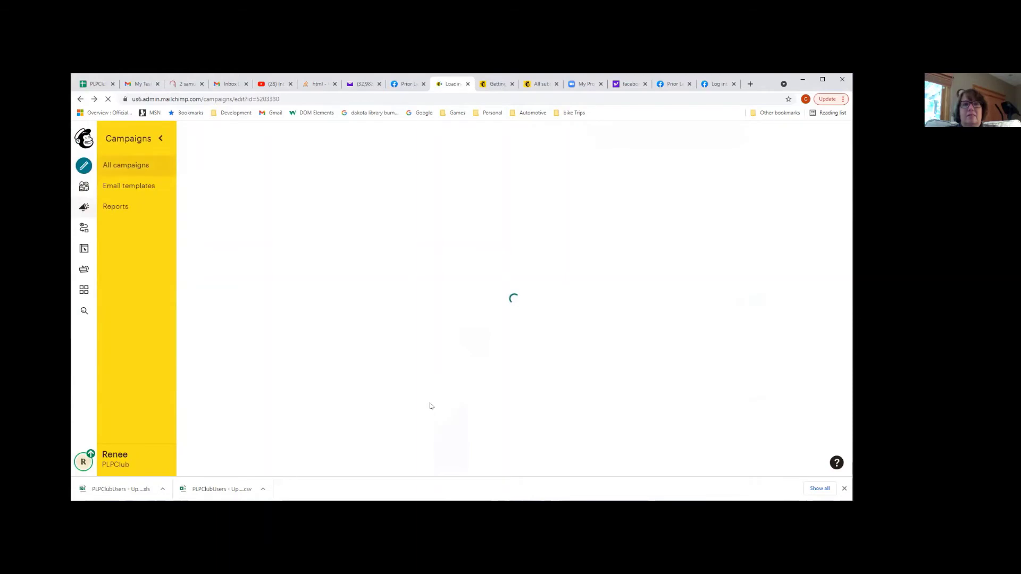
scroll(547, 411, down, 3)
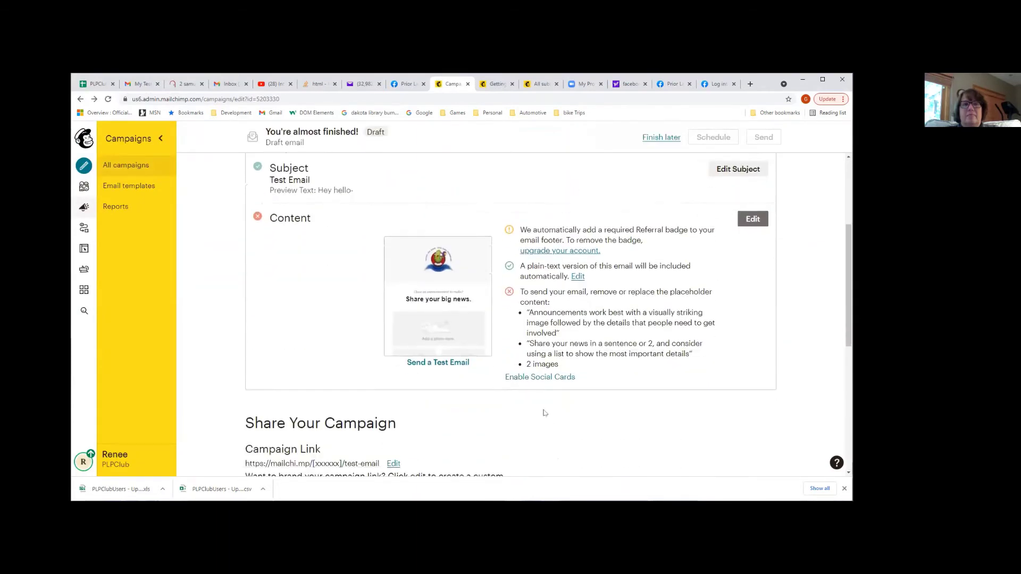
click(753, 225)
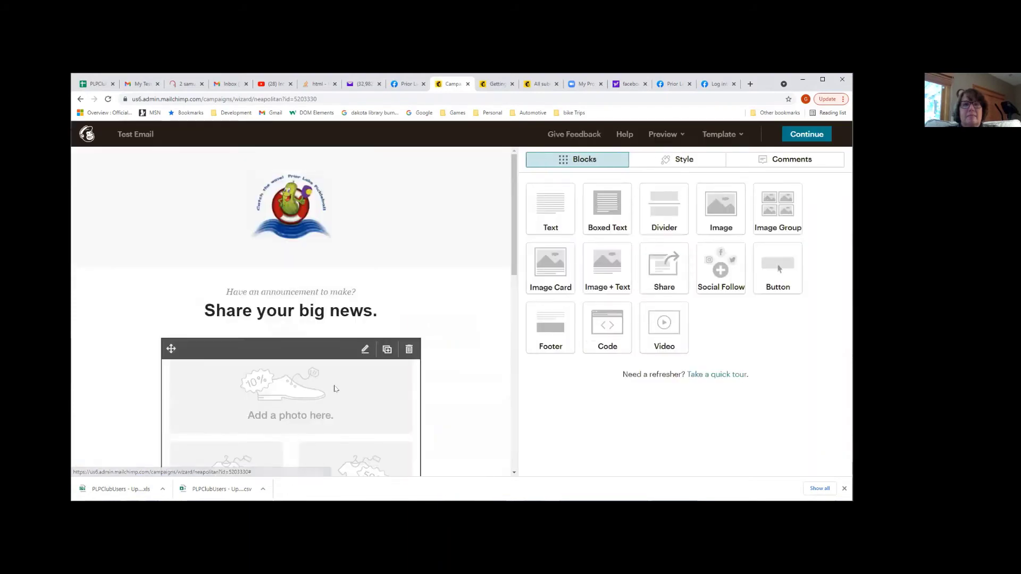
Click through the photo group and announcement block to open the 'Draw attention with a heading.' text block
click(335, 389)
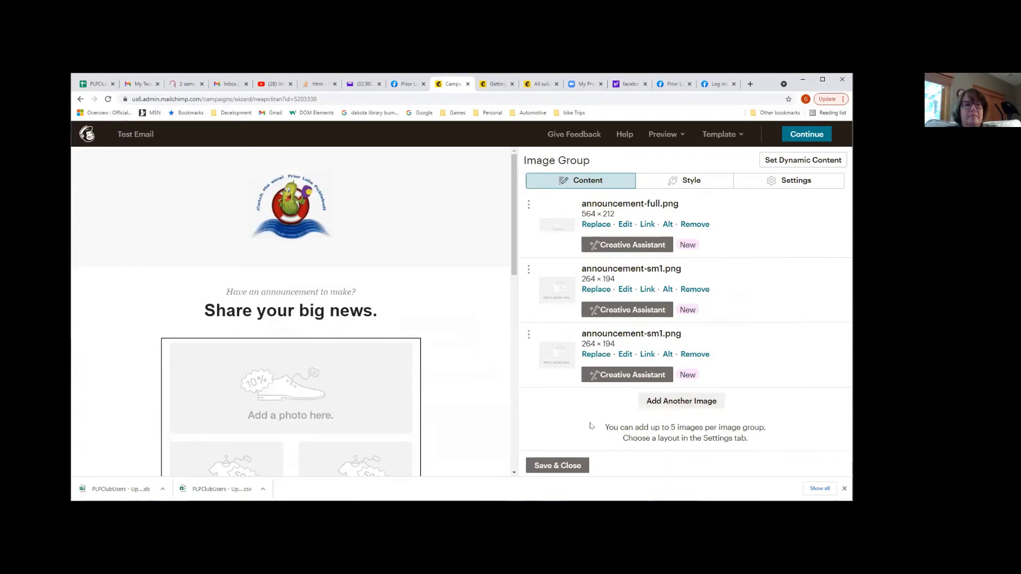
scroll(423, 377, down, 5)
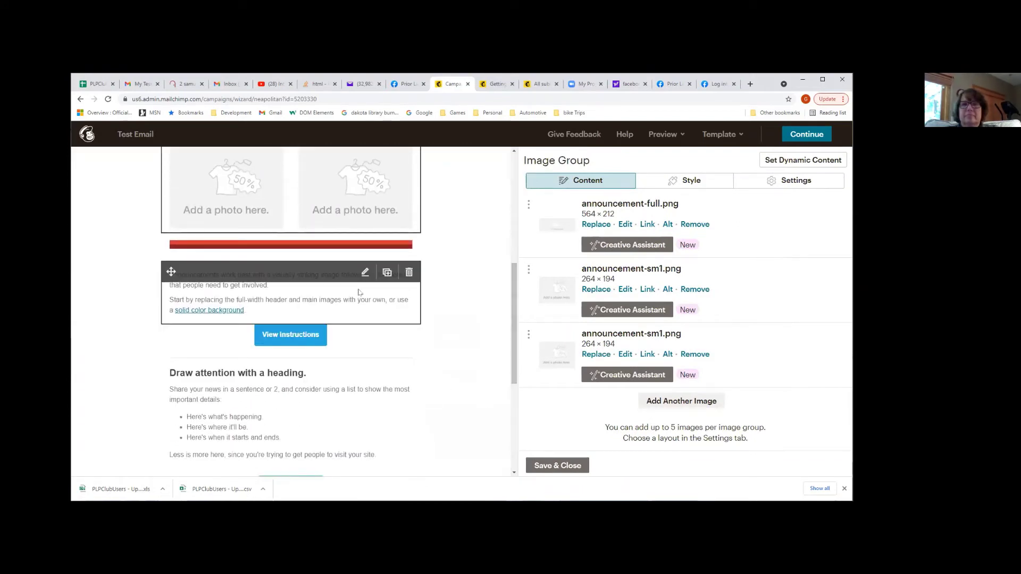
click(359, 292)
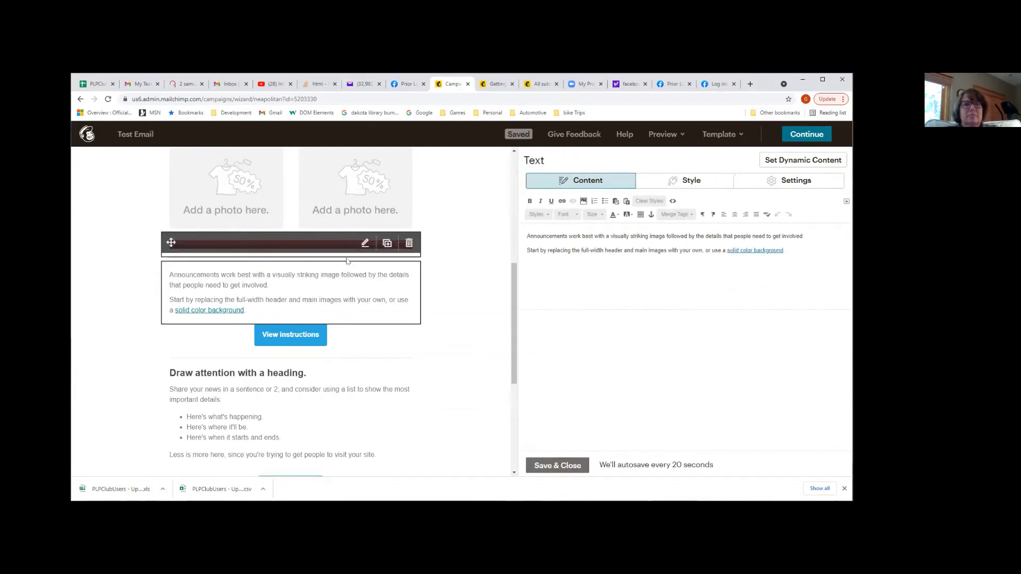
click(250, 380)
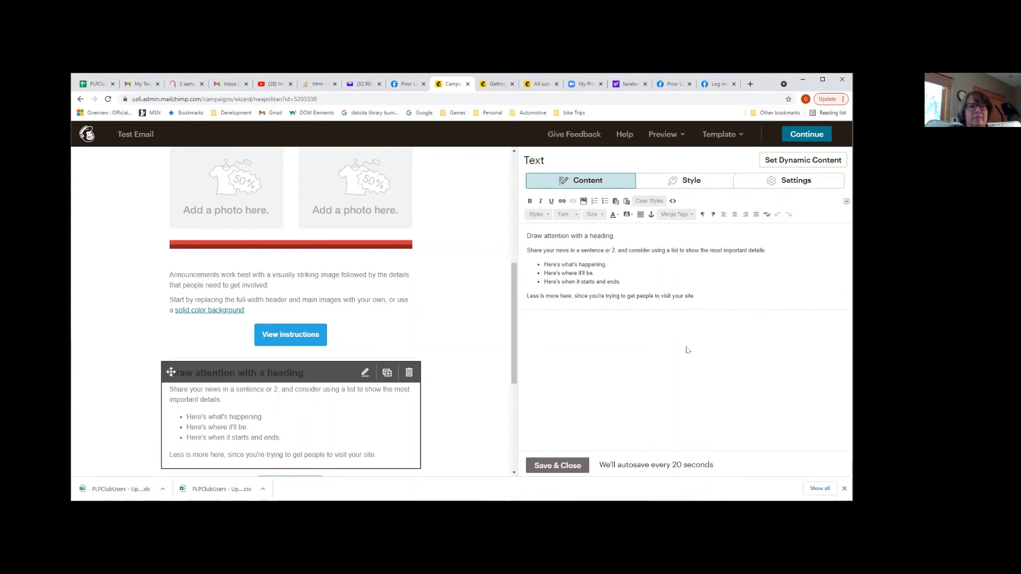
Replace the block's heading with 'Hello Test XXX' and make it bold
drag(618, 251, 526, 251)
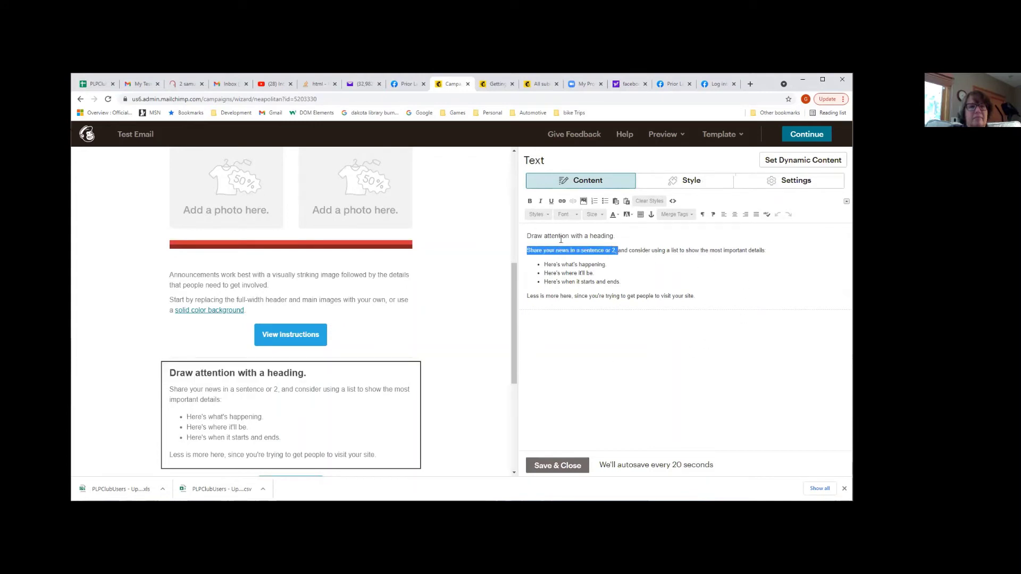
drag(616, 236, 526, 236)
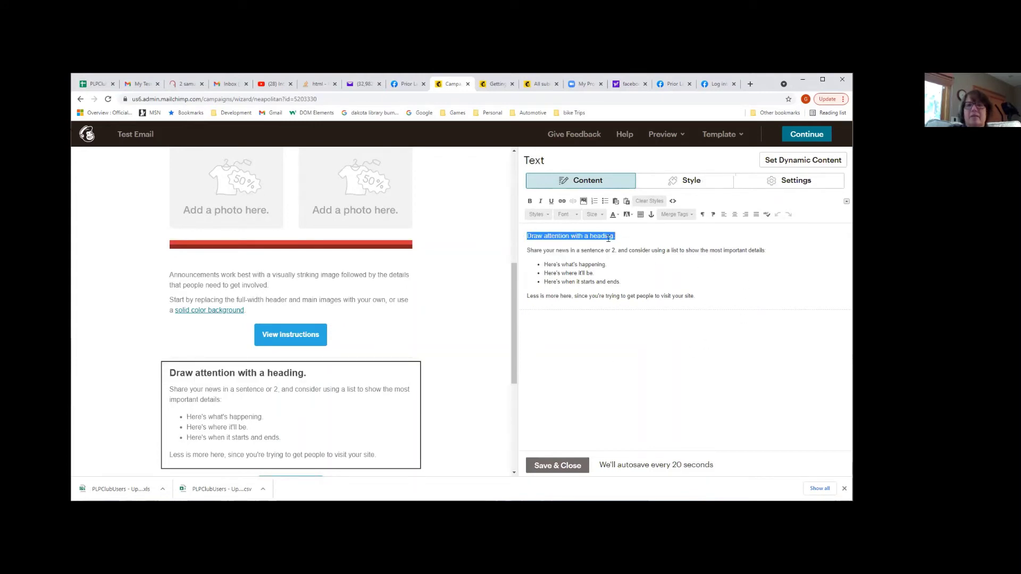
text(He)
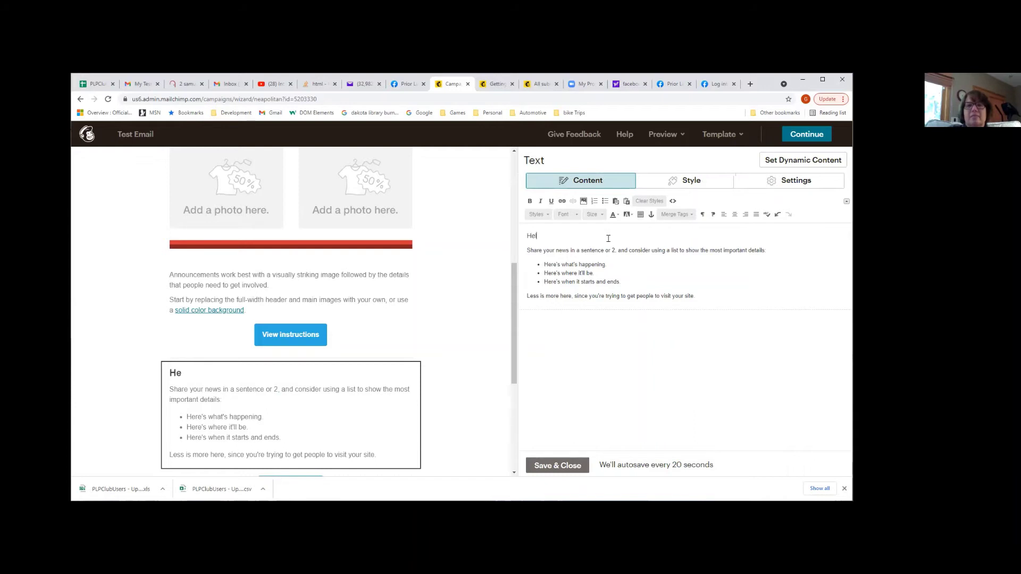
text(llo Tes)
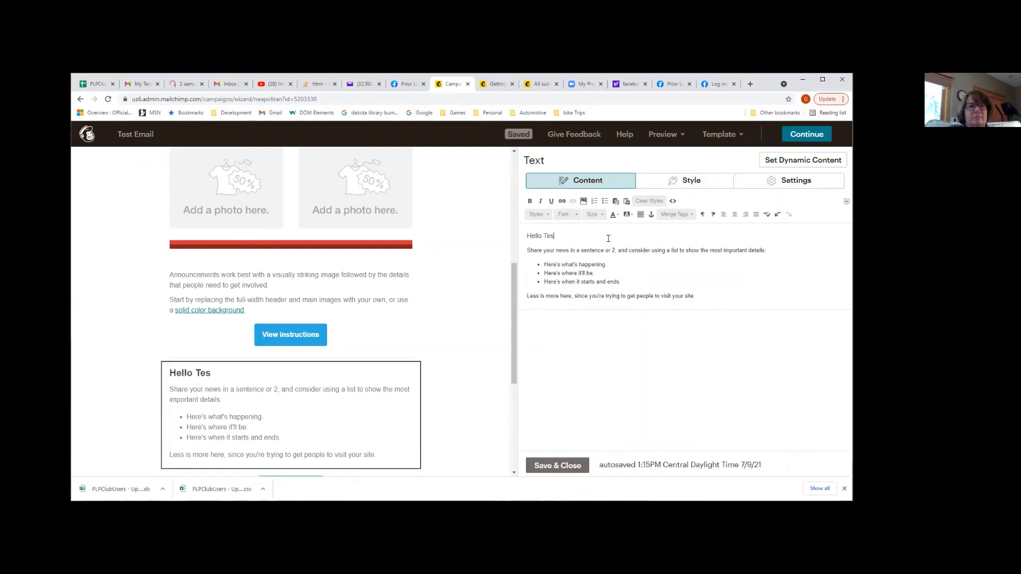
text(t XXX)
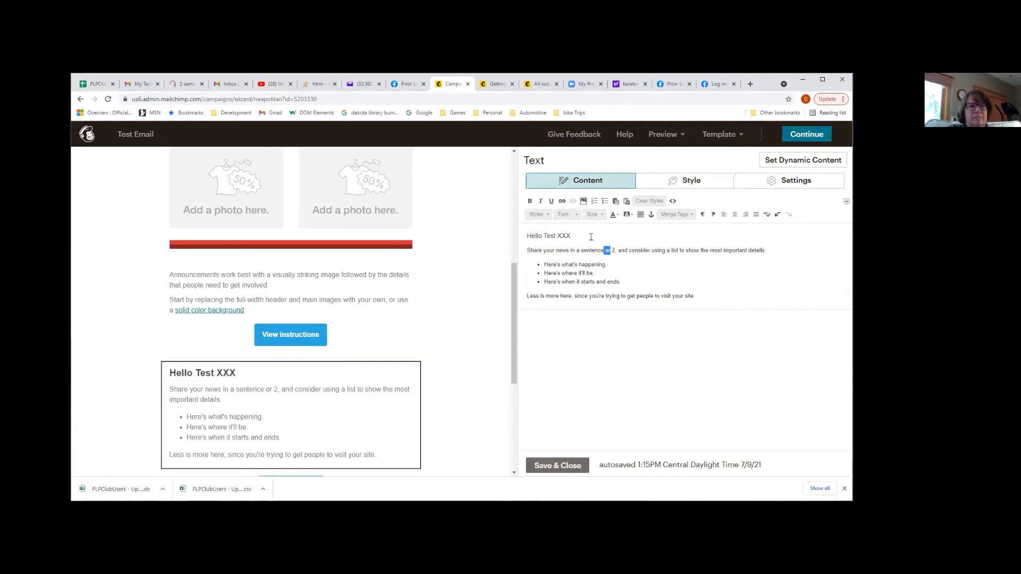
drag(591, 237, 525, 236)
click(584, 233)
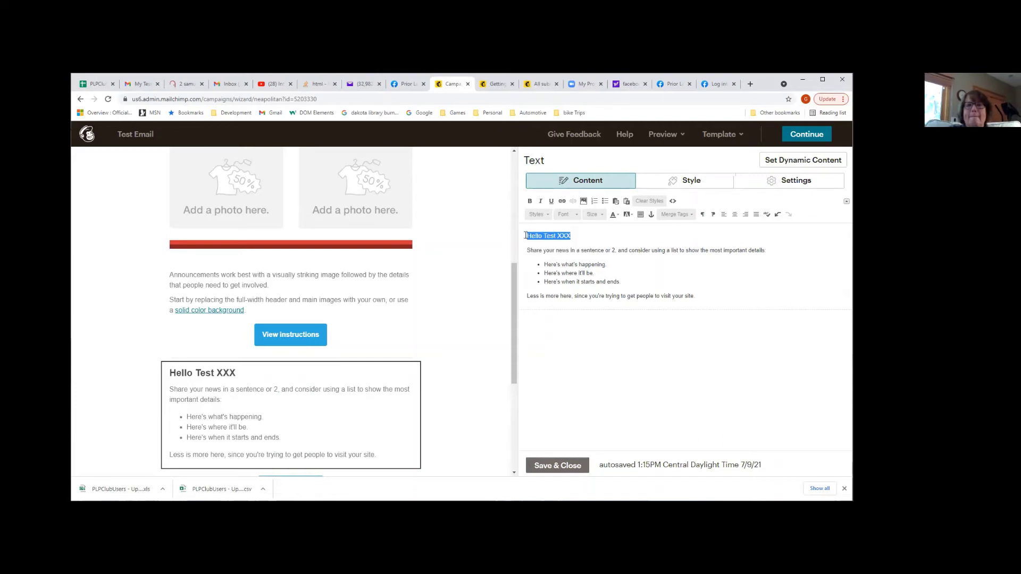
click(529, 201)
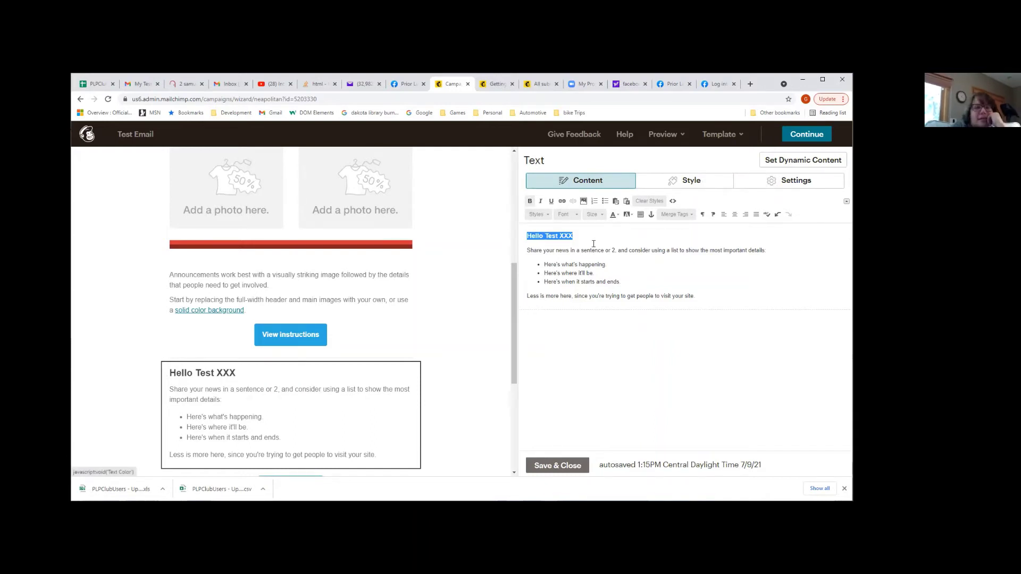
Replace the body copy with 'This is the text area. bla bla'
drag(718, 297, 534, 246)
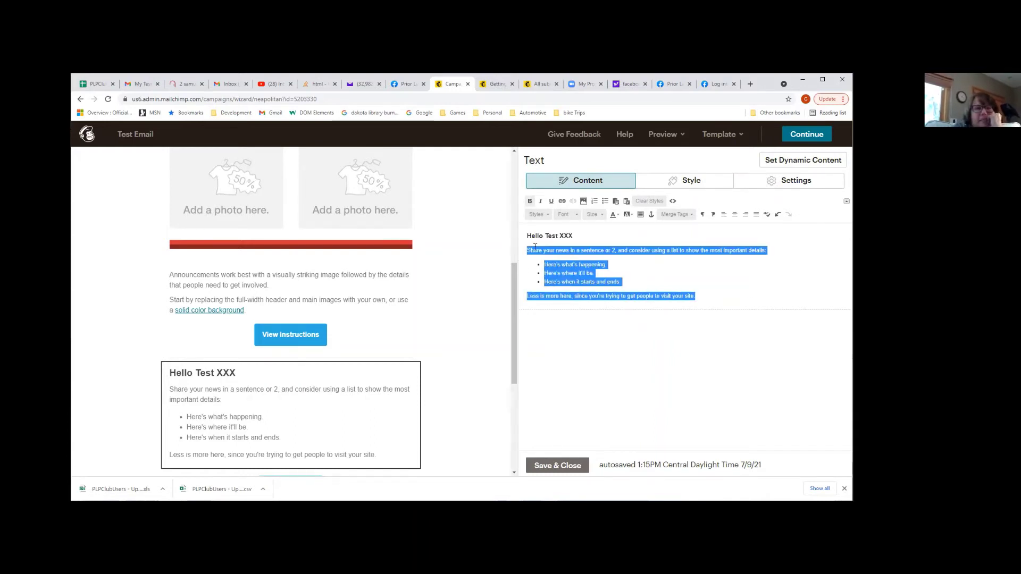
text(This)
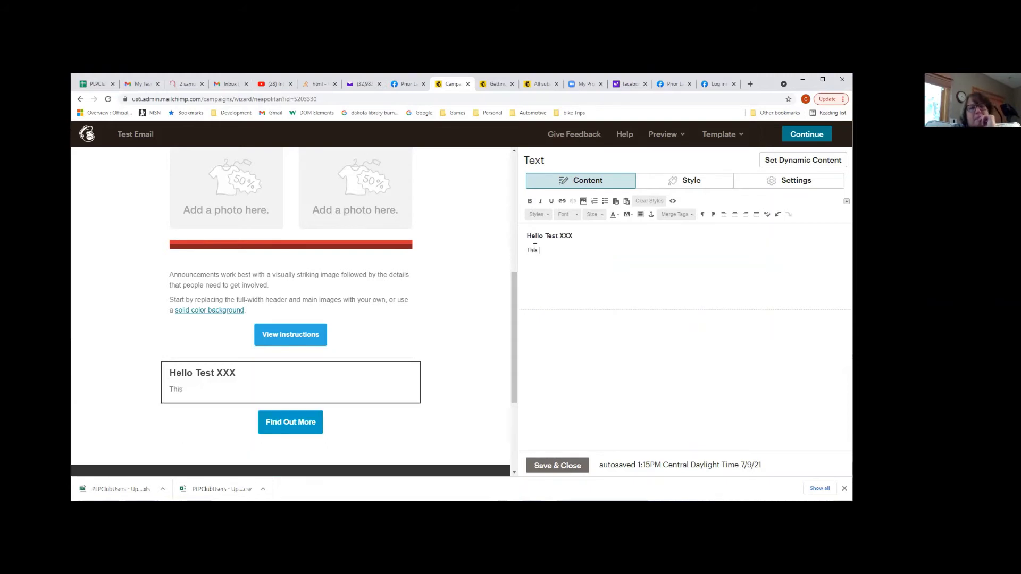
text( is the tex)
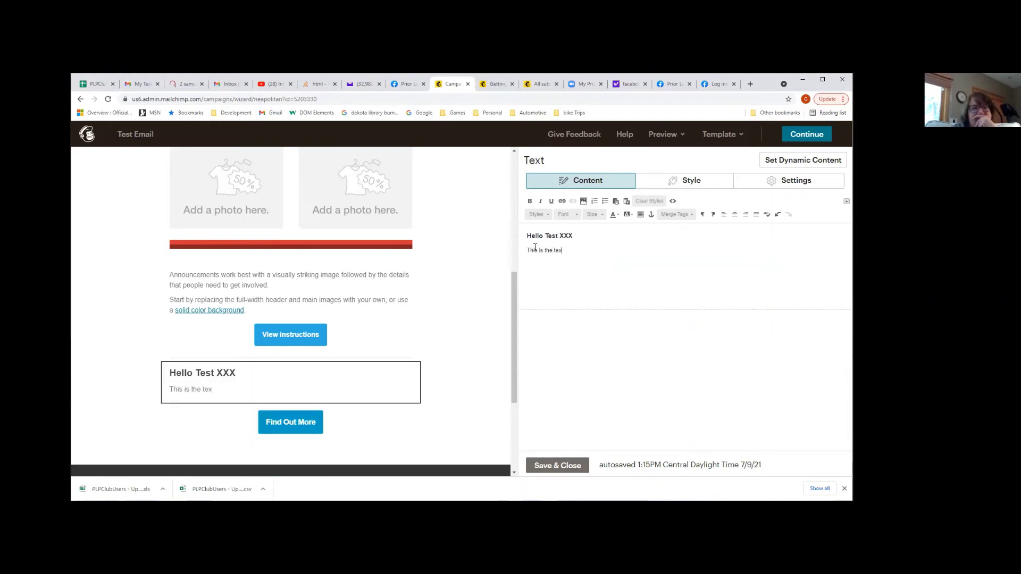
text(t area. bla bal)
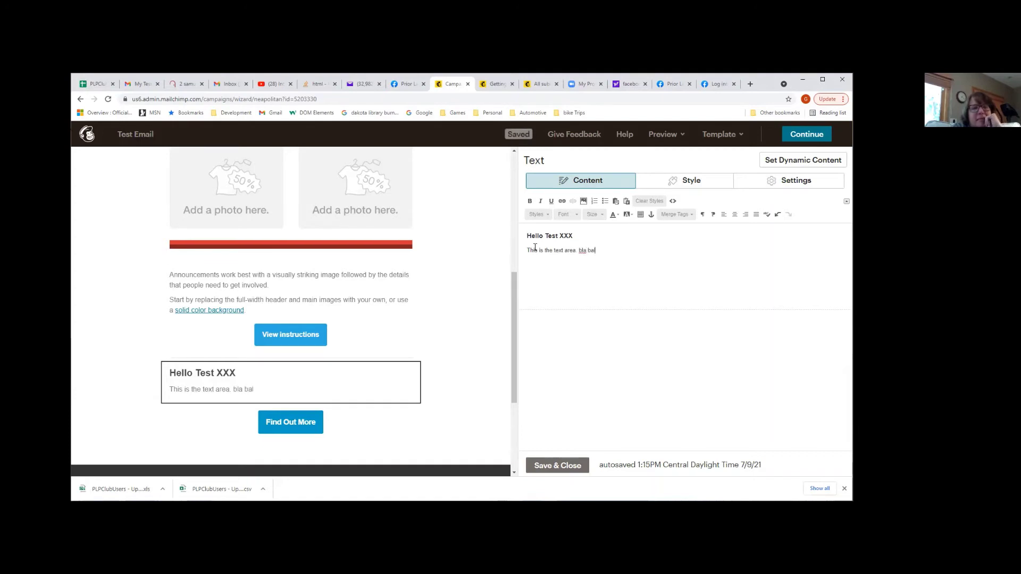
key(Return)
key(Return)
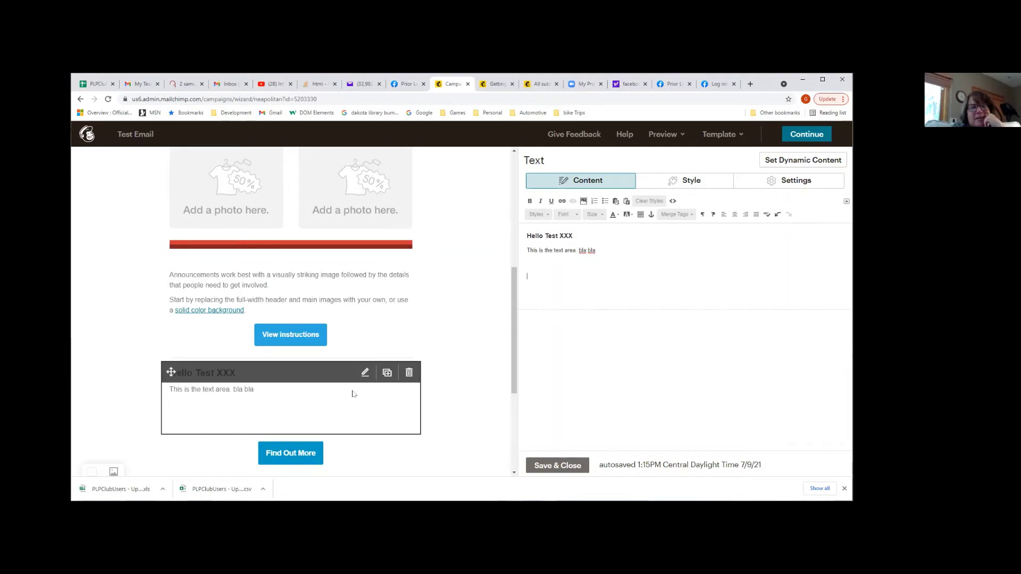
scroll(353, 393, down, 3)
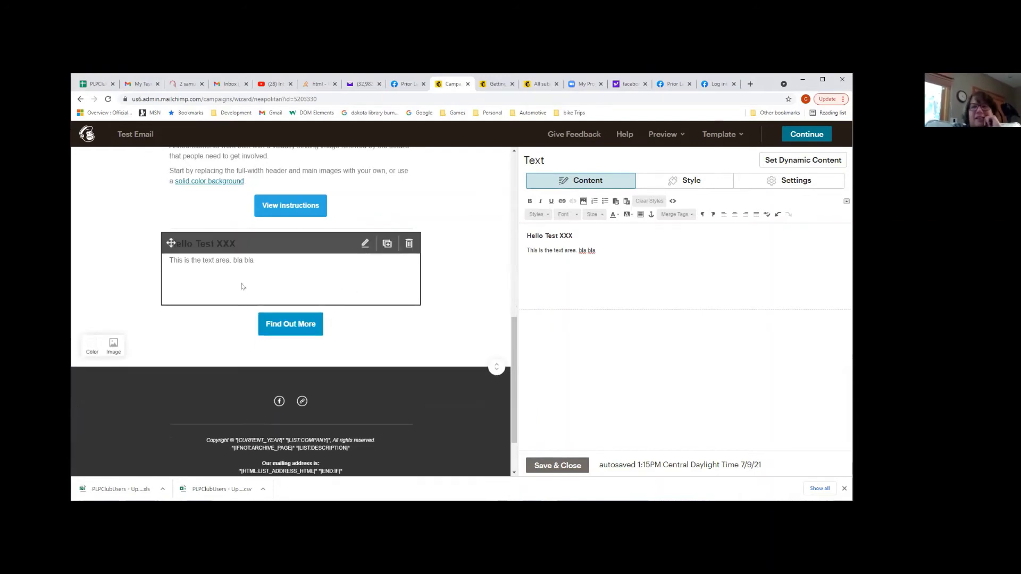
Give the main body section a light green #85eb99 background colour
click(92, 343)
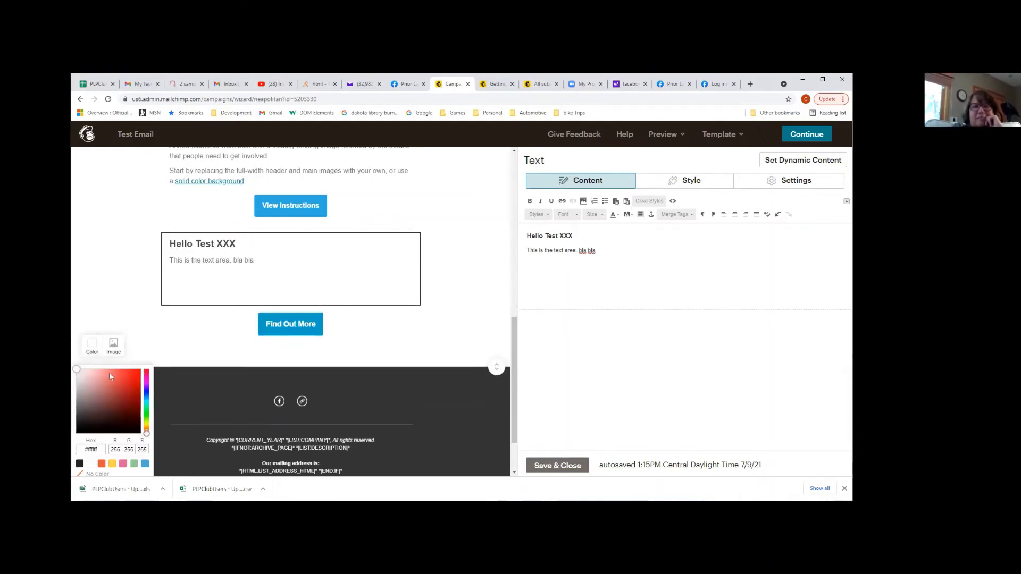
click(146, 415)
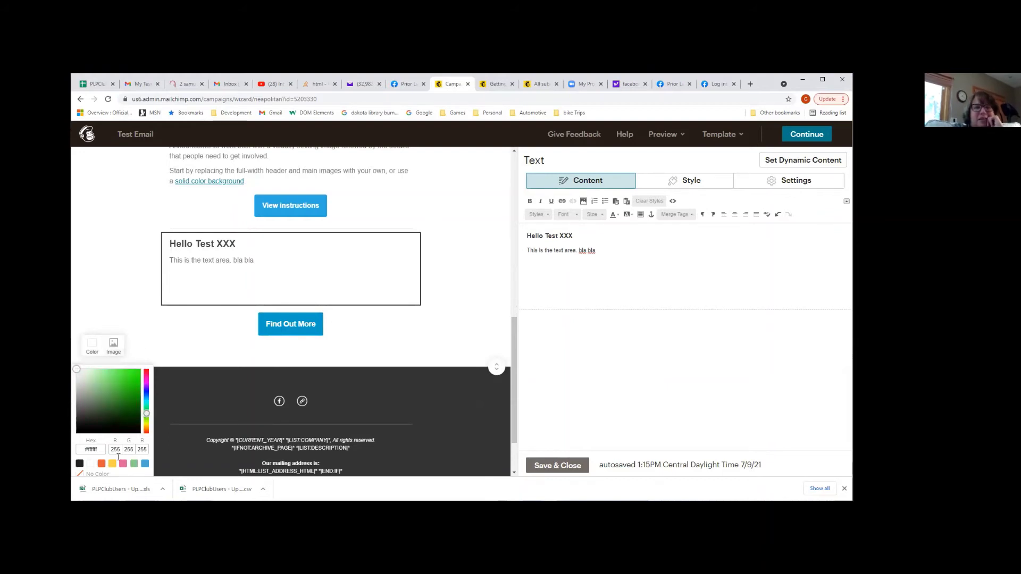
click(151, 340)
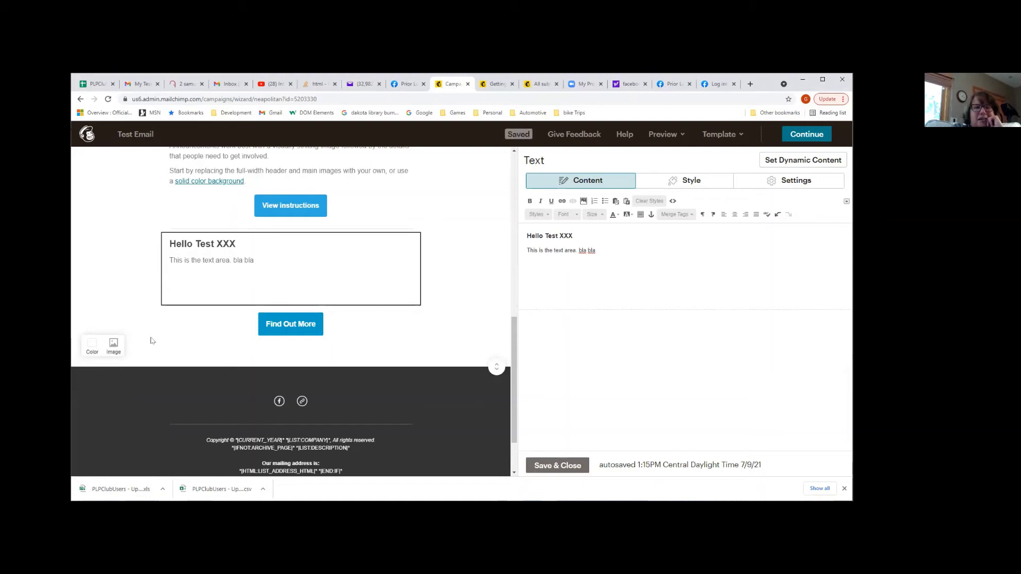
click(93, 345)
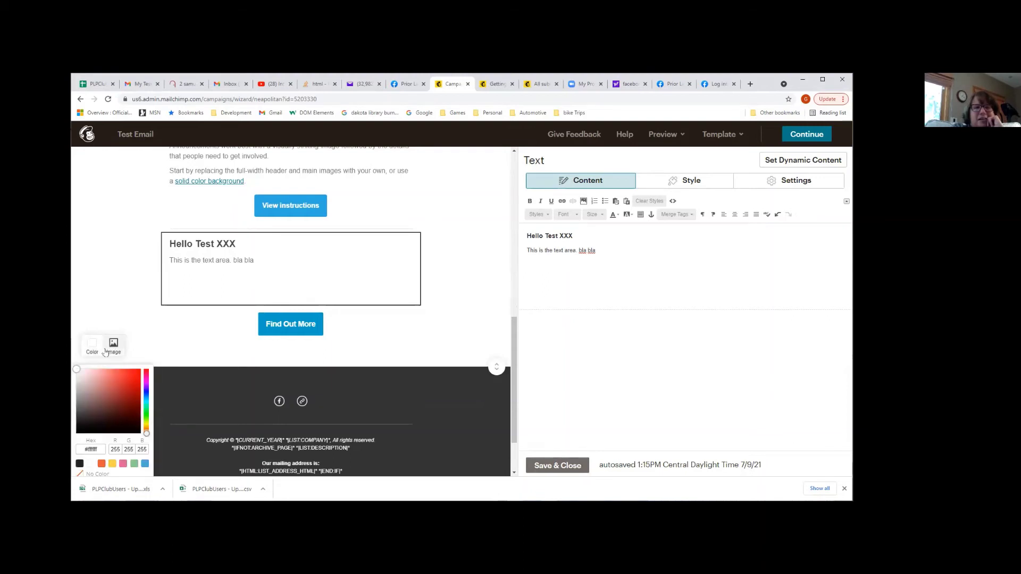
click(147, 411)
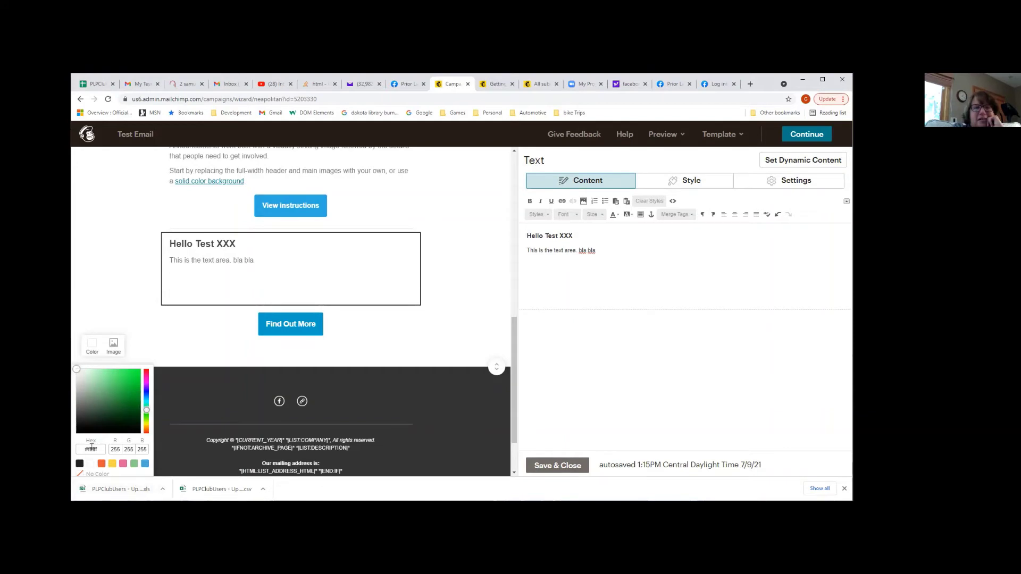
click(113, 373)
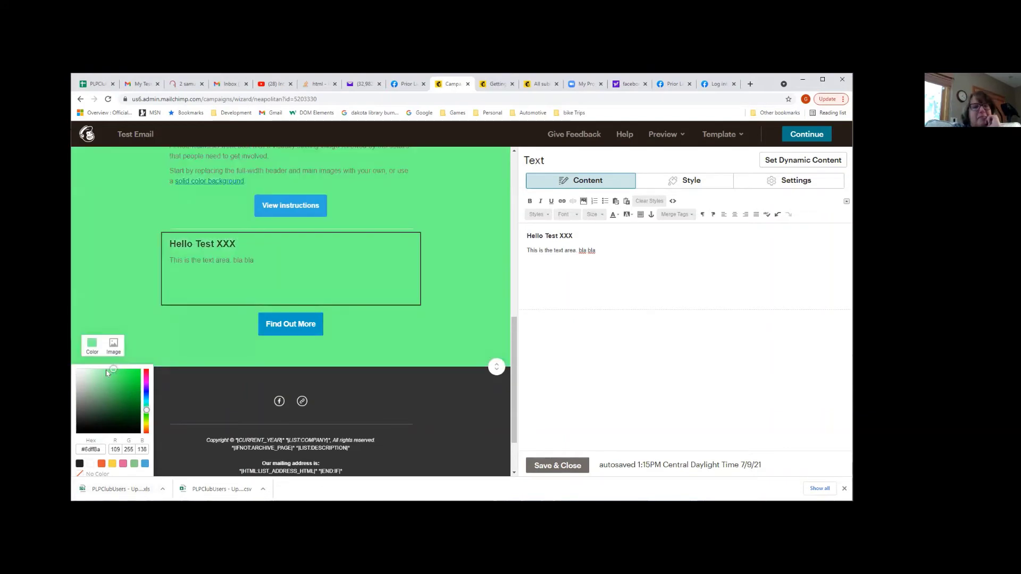
click(105, 372)
click(104, 374)
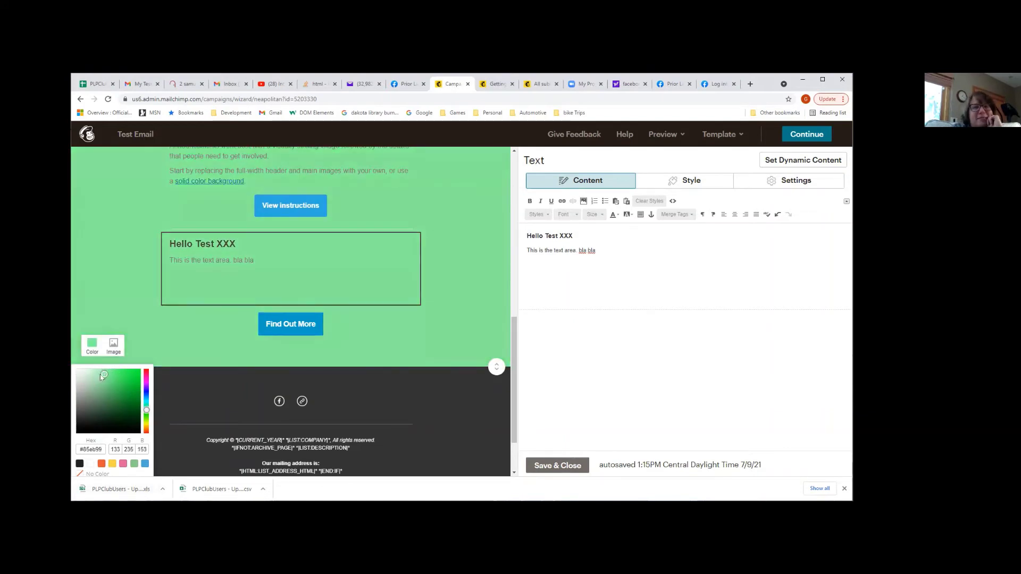
click(419, 356)
Drag the section handle to add extra space above the dark footer
drag(499, 368, 486, 443)
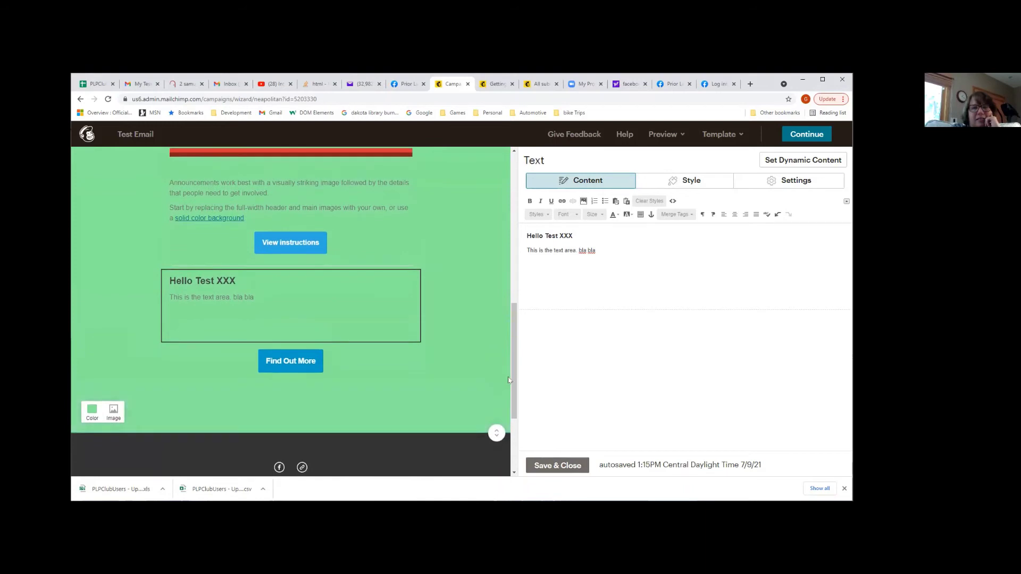
drag(514, 378, 513, 238)
click(348, 360)
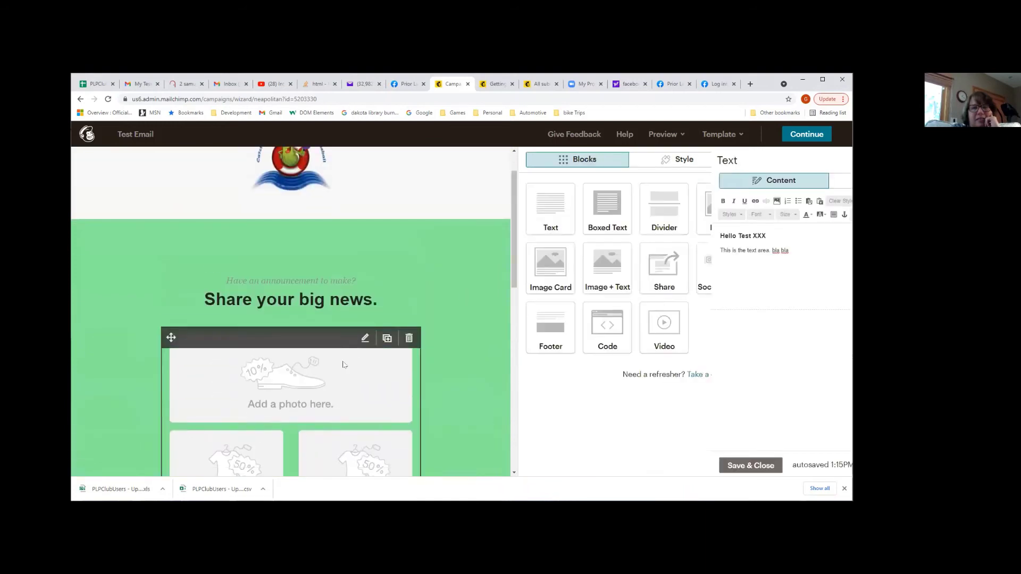
Delete the placeholder photo block and change the 'Share your big news.' headline to 'Hey It works!'
click(409, 338)
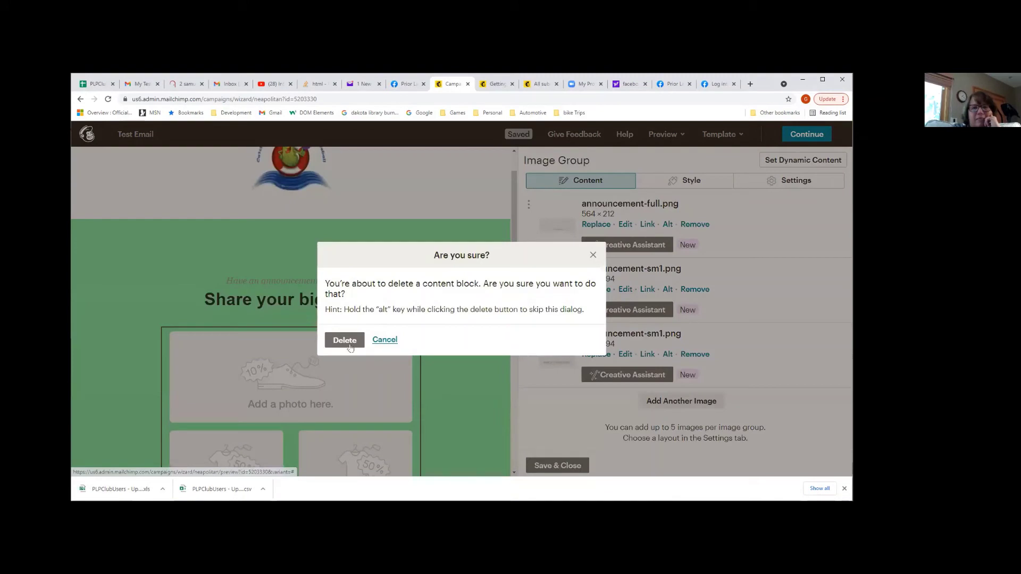
click(345, 340)
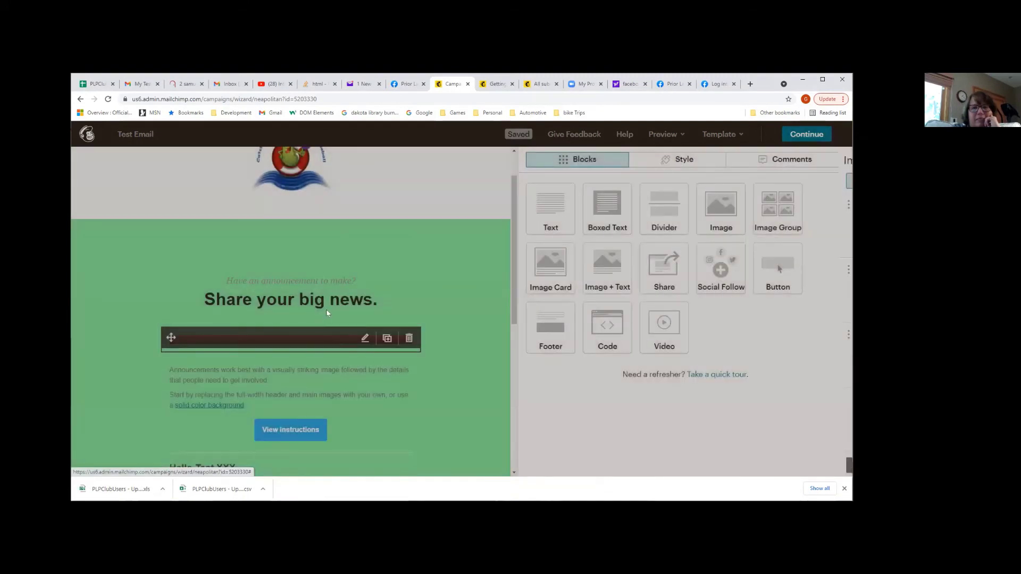
click(327, 308)
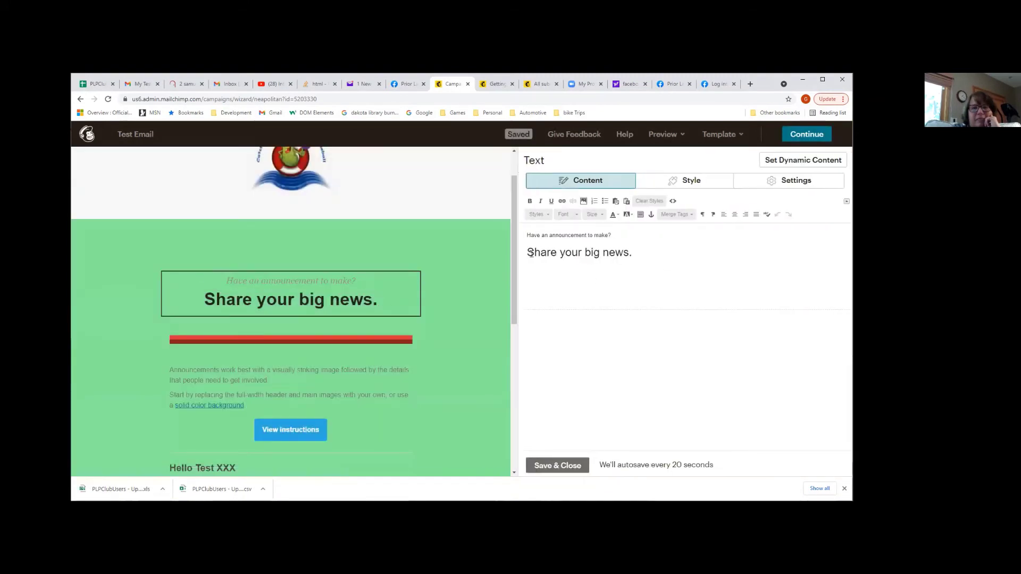
triple_click(534, 255)
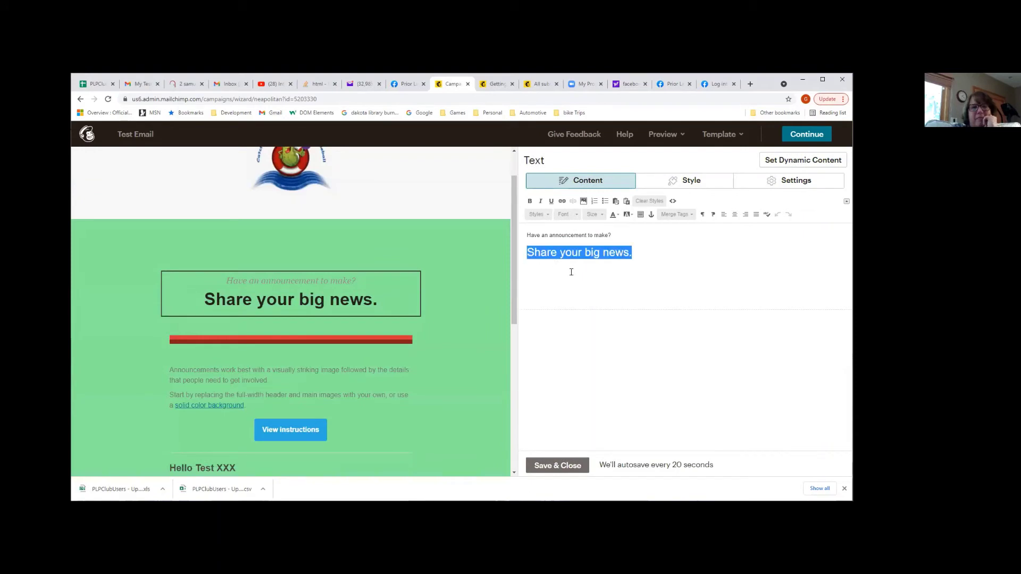
text(Hey U)
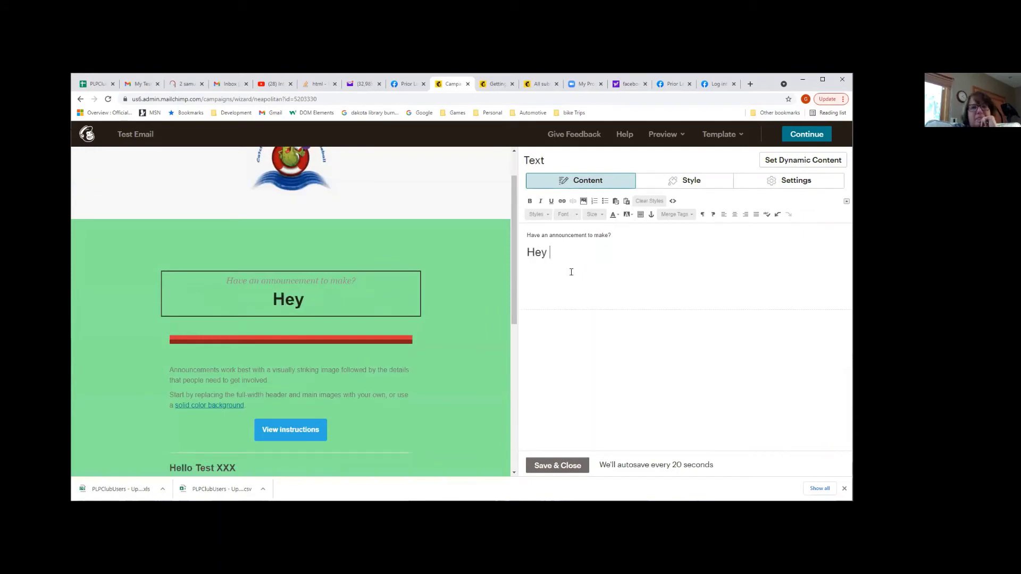
key(BackSpace)
text(It wo)
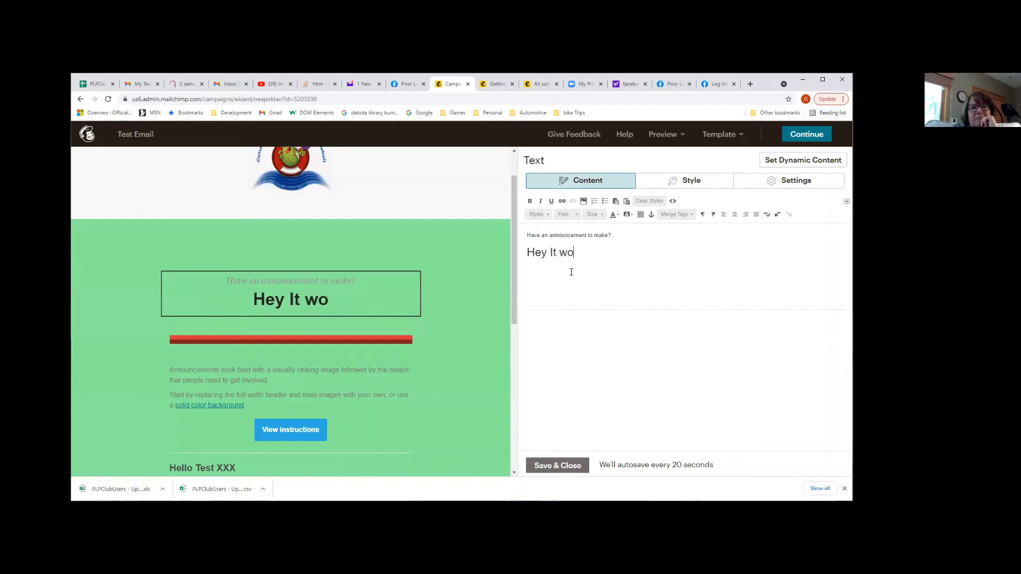
text(rks!)
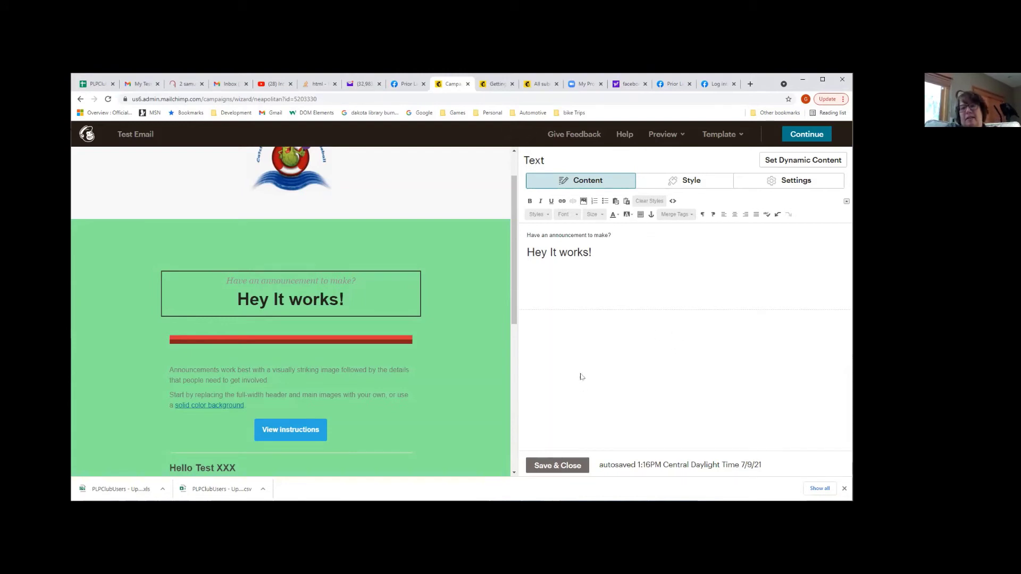
Give the logo header section a light blue #a5c6e9 background
mouse_move(280, 334)
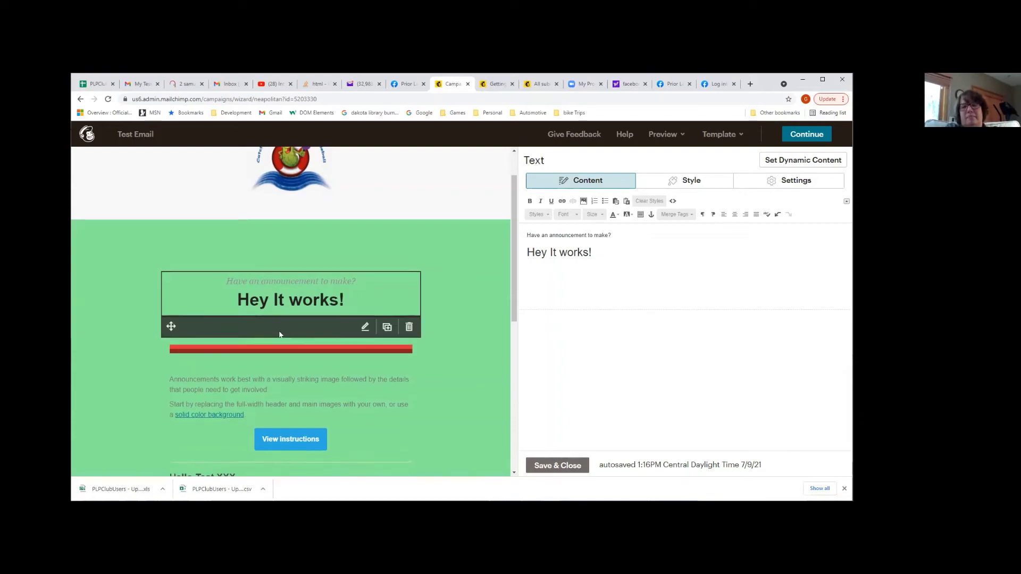
click(378, 237)
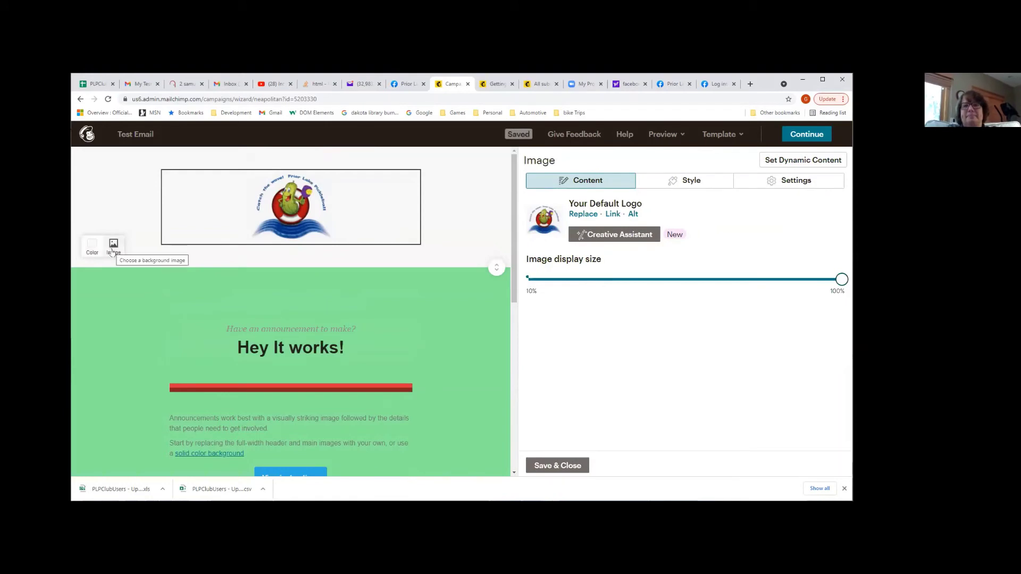
click(98, 252)
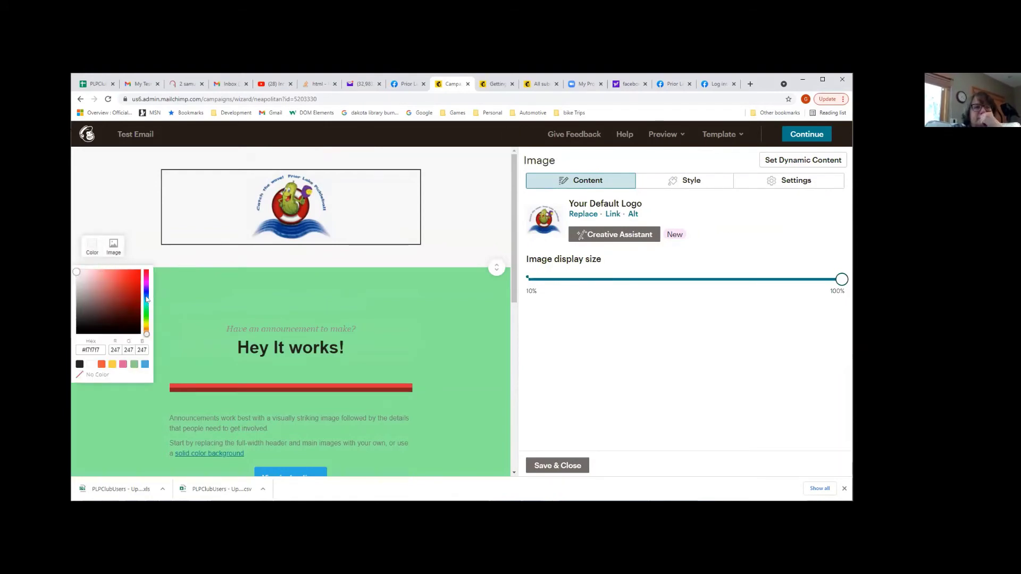
drag(146, 299, 145, 297)
click(96, 277)
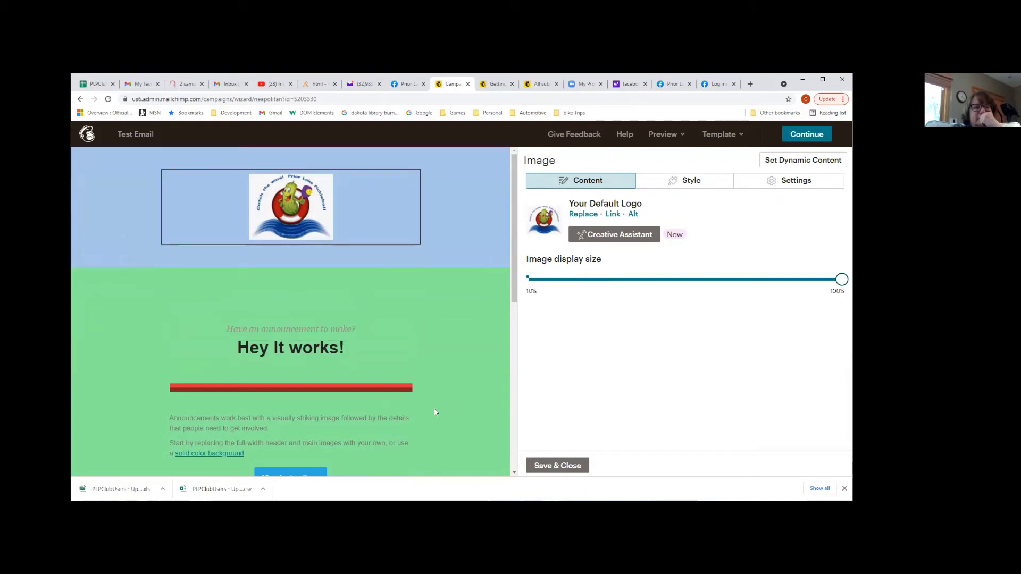
scroll(434, 413, down, 4)
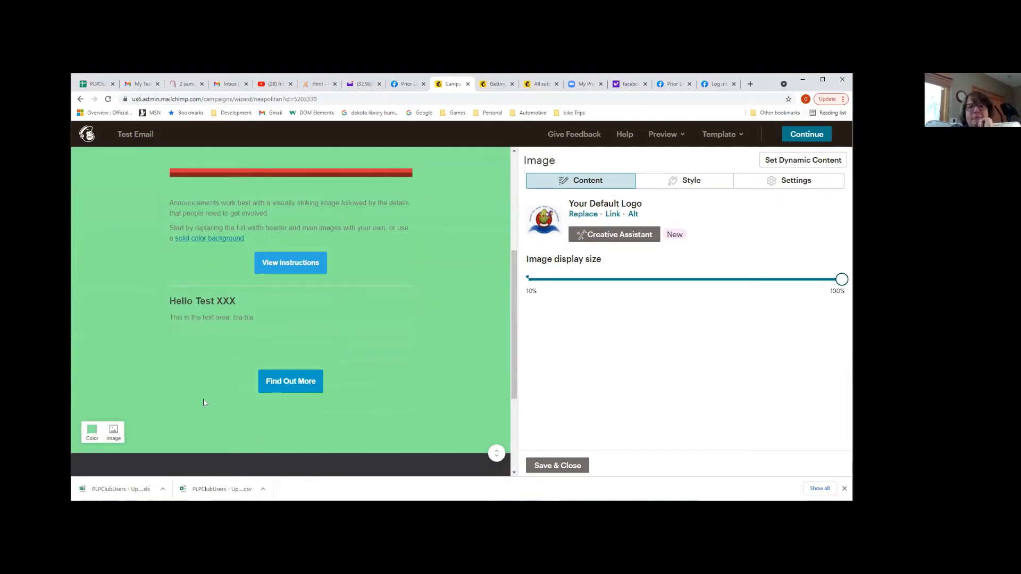
Save the email design with Continue and open the Audience dashboard showing 197 contacts
click(804, 136)
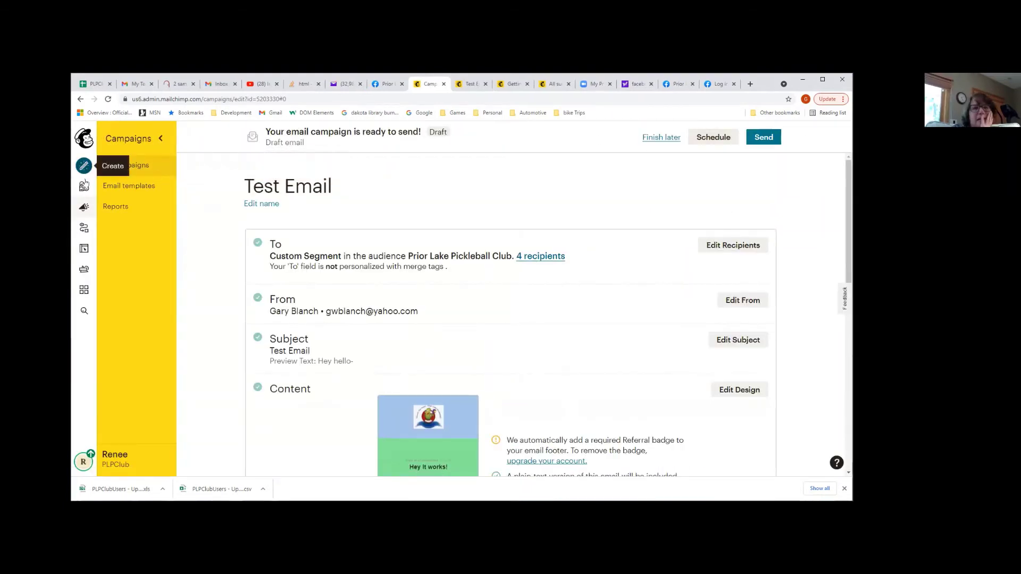
click(84, 187)
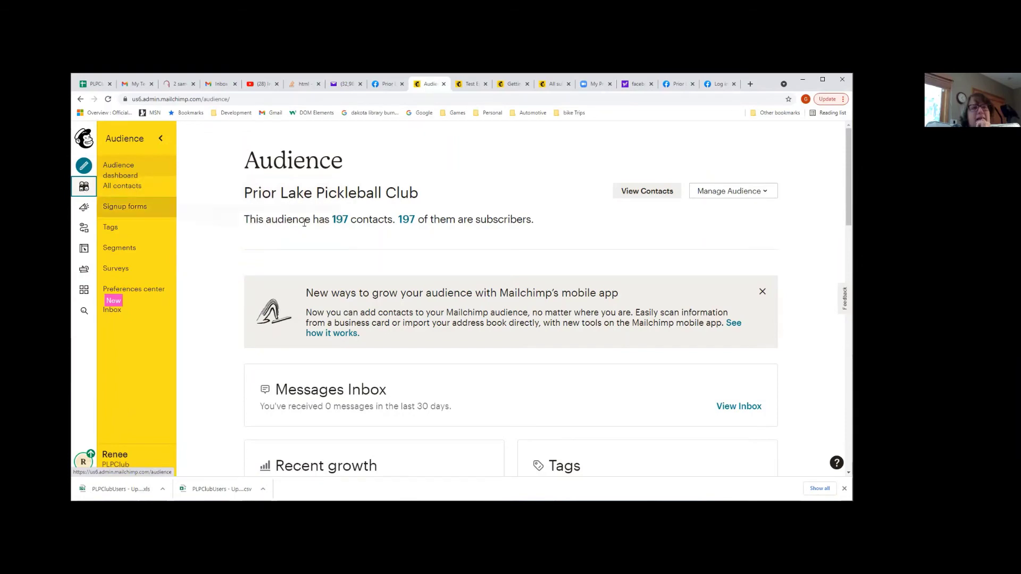
View the audience contacts and Manage contacts options, then go to the Campaigns list
scroll(431, 354, down, 5)
scroll(431, 354, up, 5)
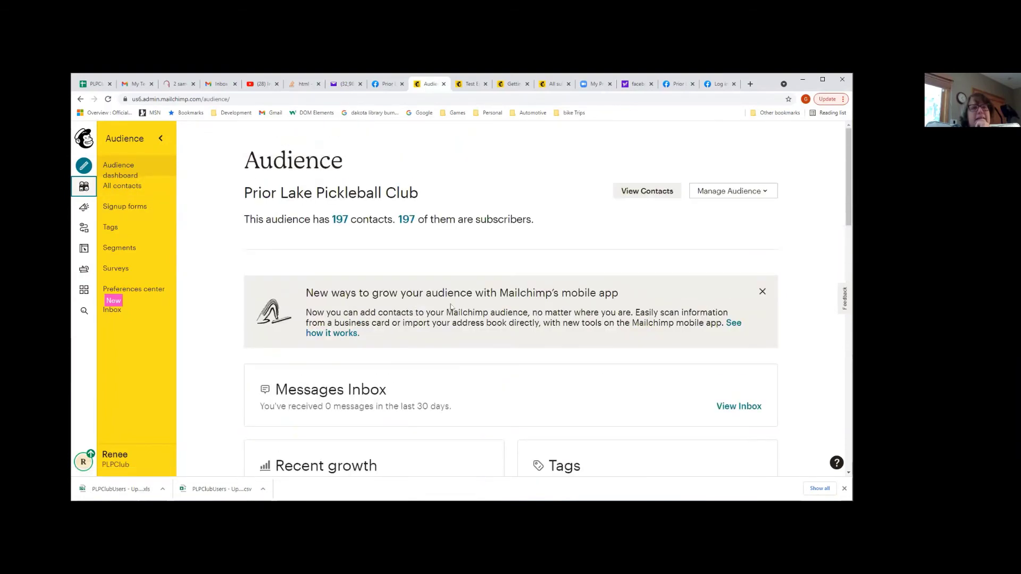
click(620, 196)
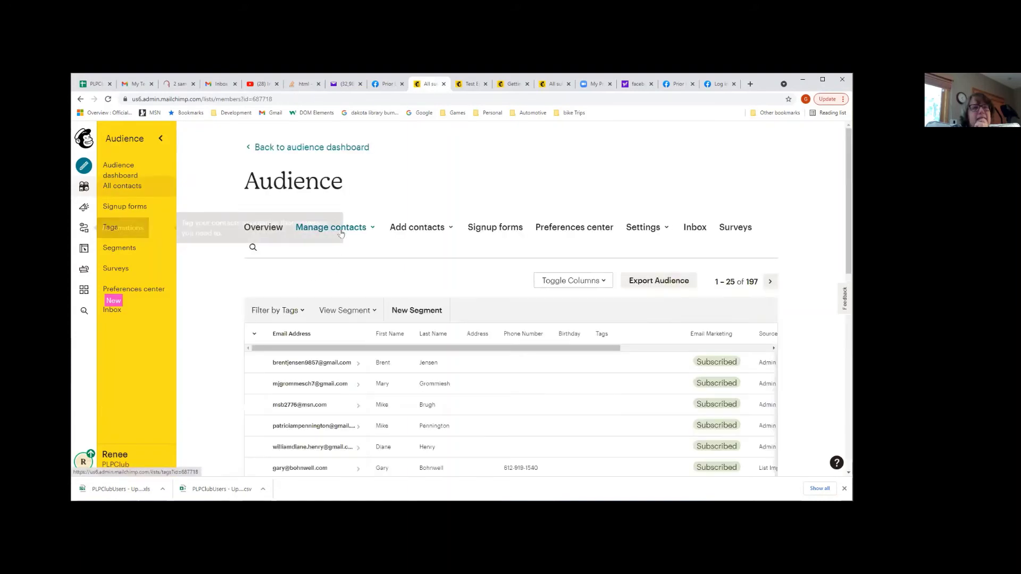
click(338, 297)
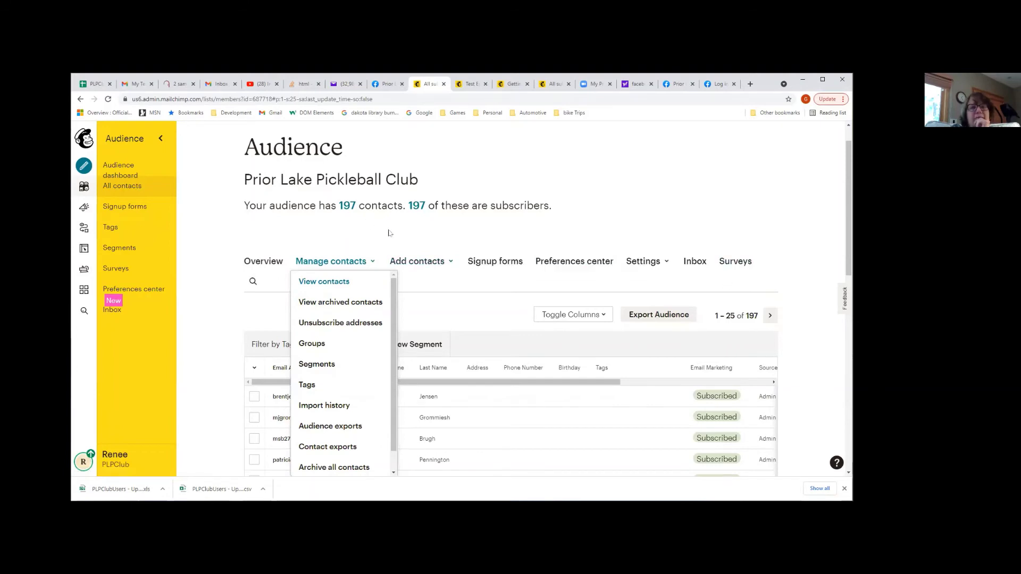
click(83, 207)
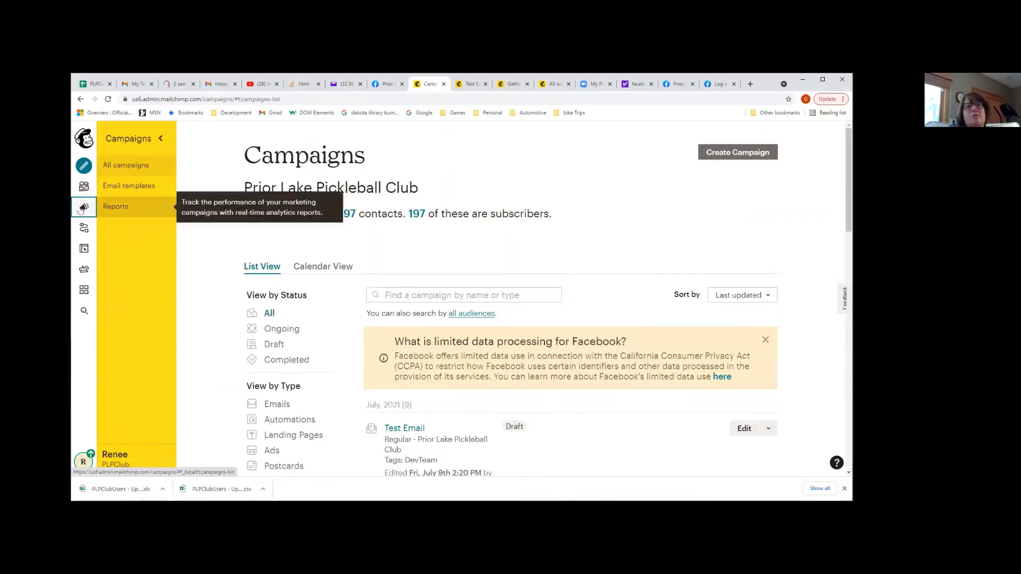
Find the sent '(Copy 03)' campaign in the list and open its report
scroll(526, 319, down, 3)
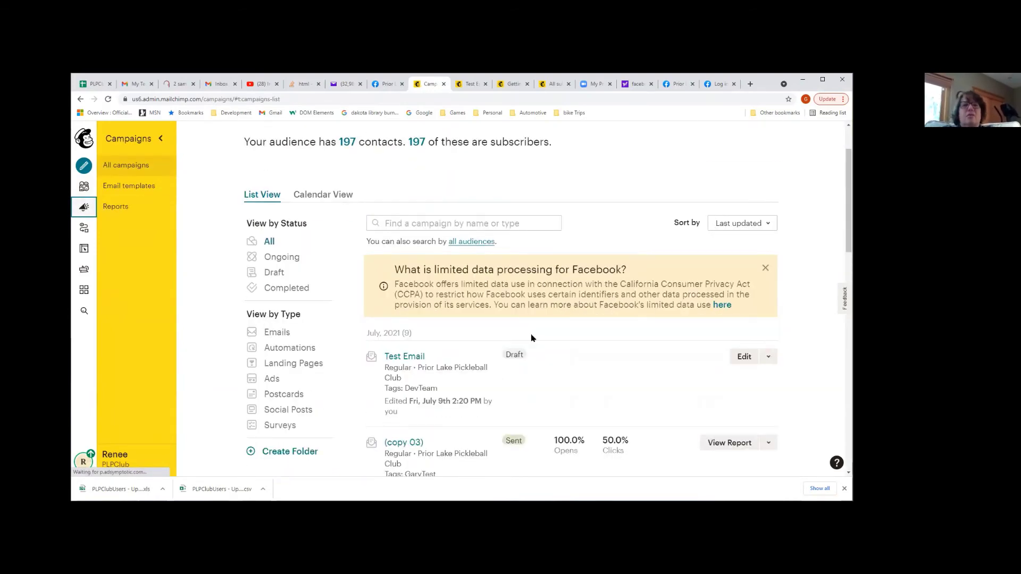
scroll(409, 240, down, 1)
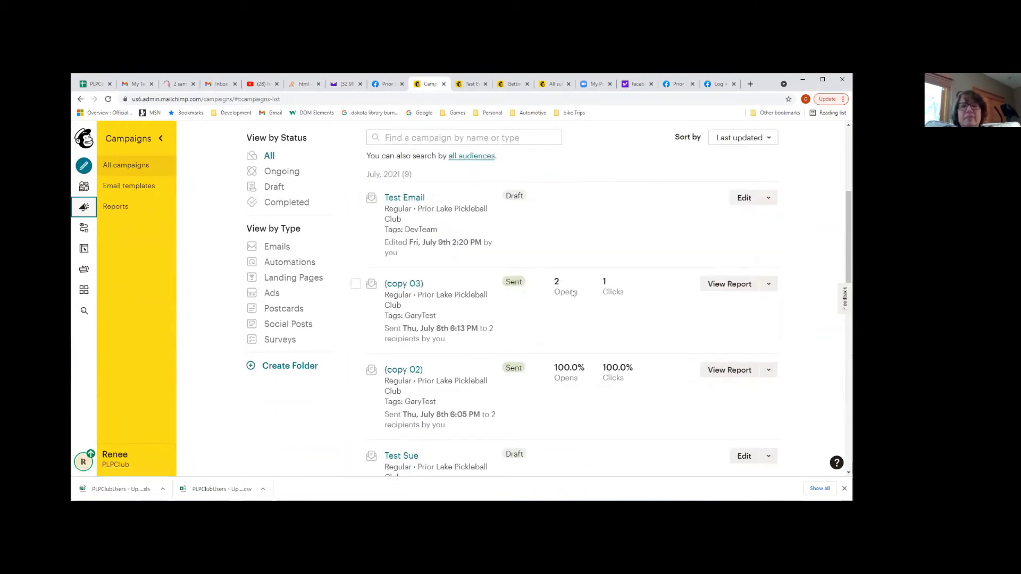
scroll(568, 388, down, 5)
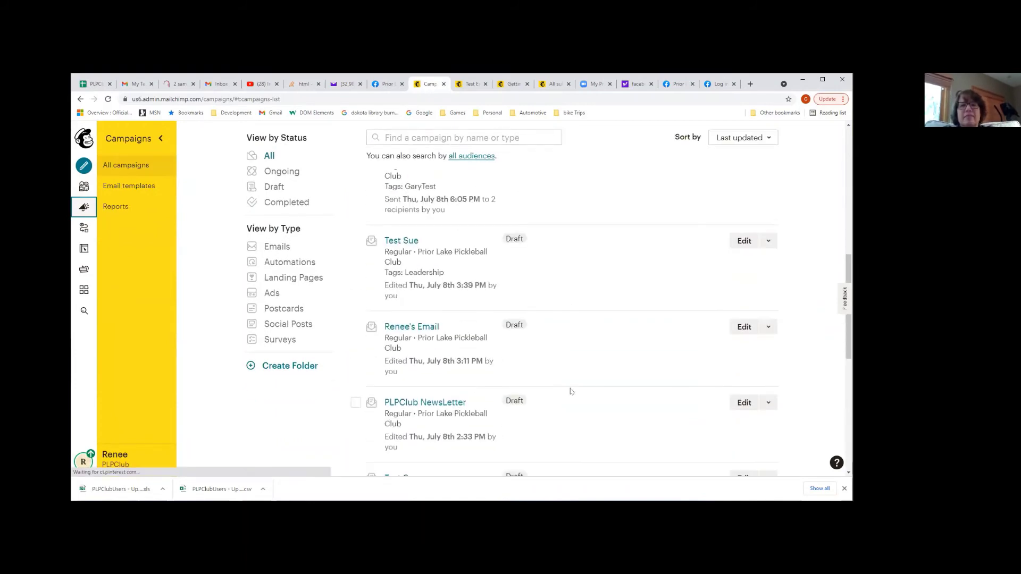
scroll(570, 391, down, 5)
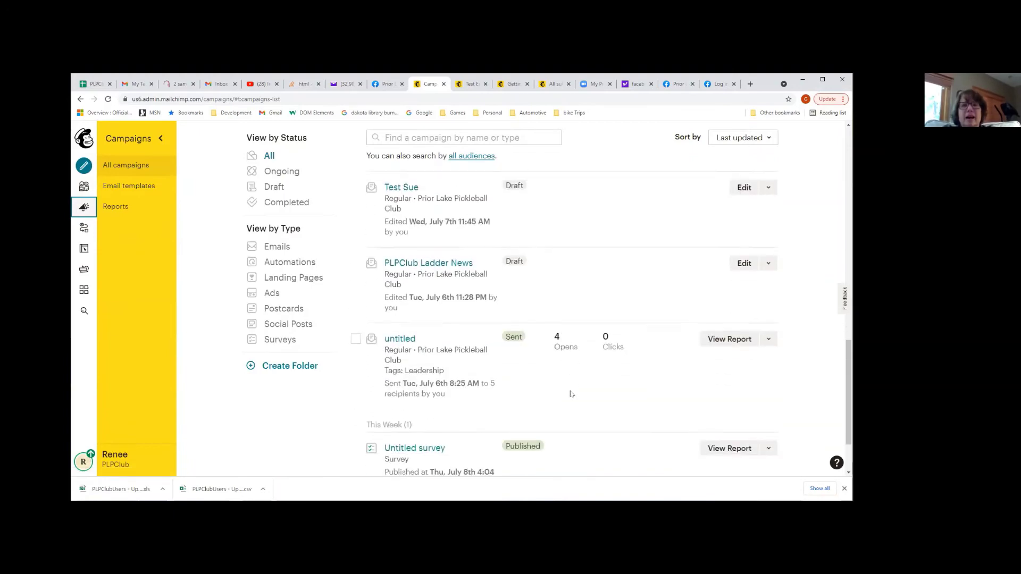
scroll(571, 394, down, 1)
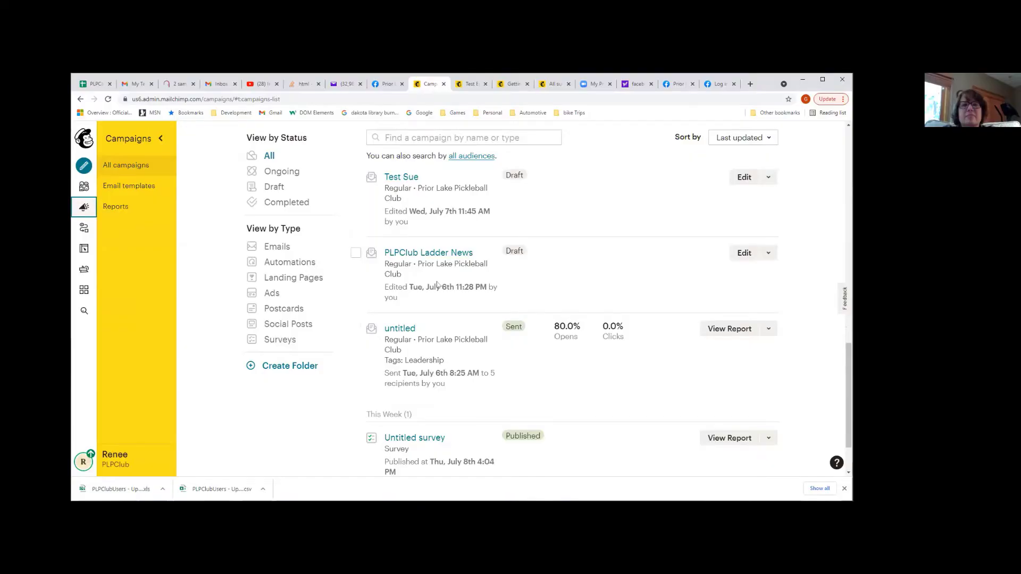
scroll(433, 349, down, 1)
scroll(433, 349, down, 1)
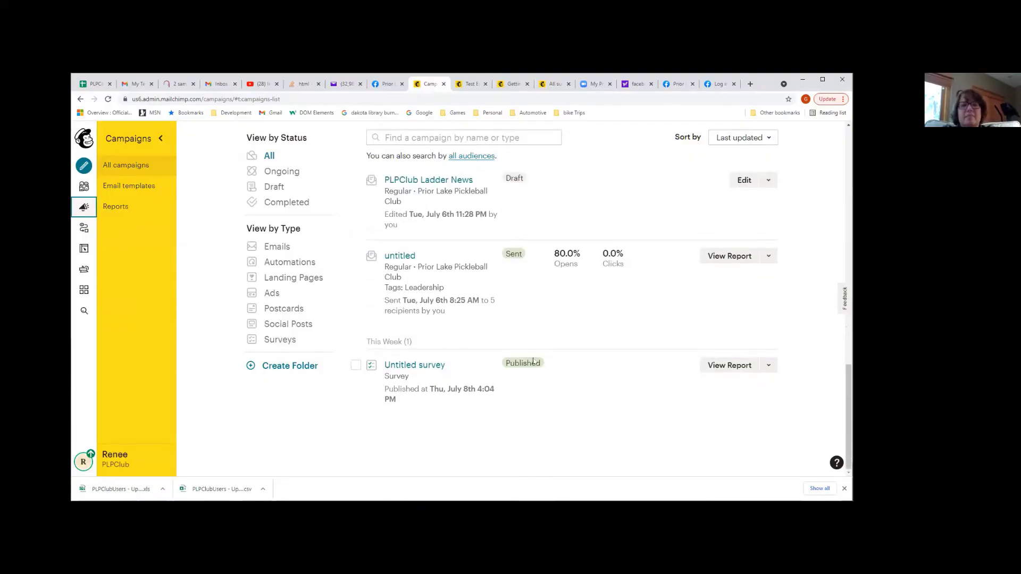
scroll(700, 335, up, 3)
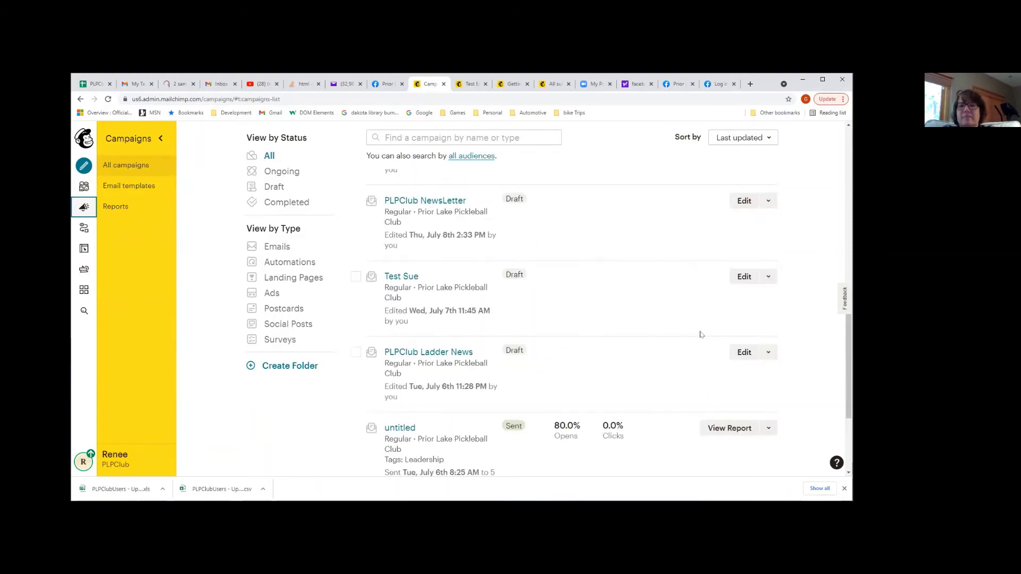
scroll(700, 334, down, 2)
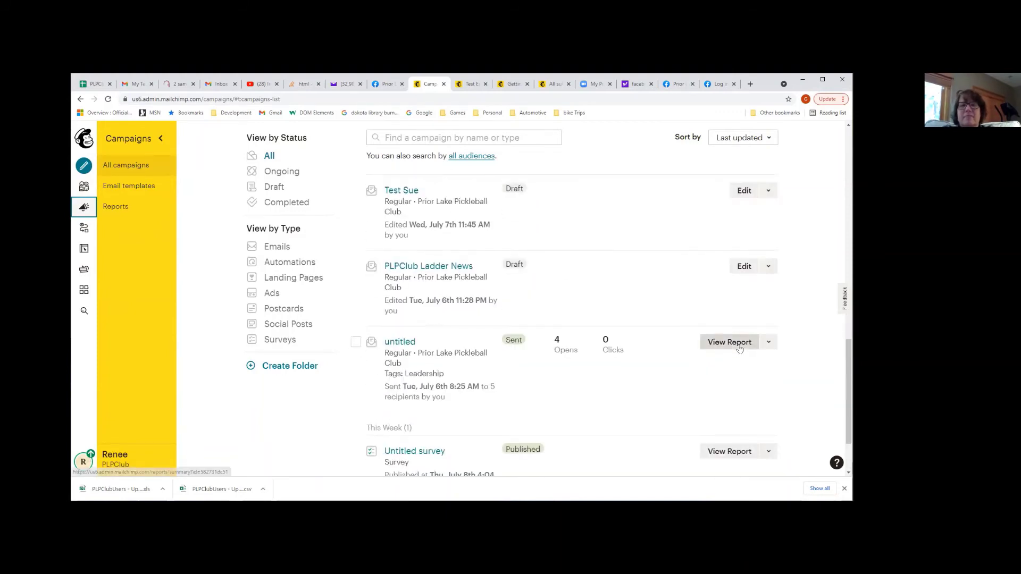
scroll(731, 340, up, 8)
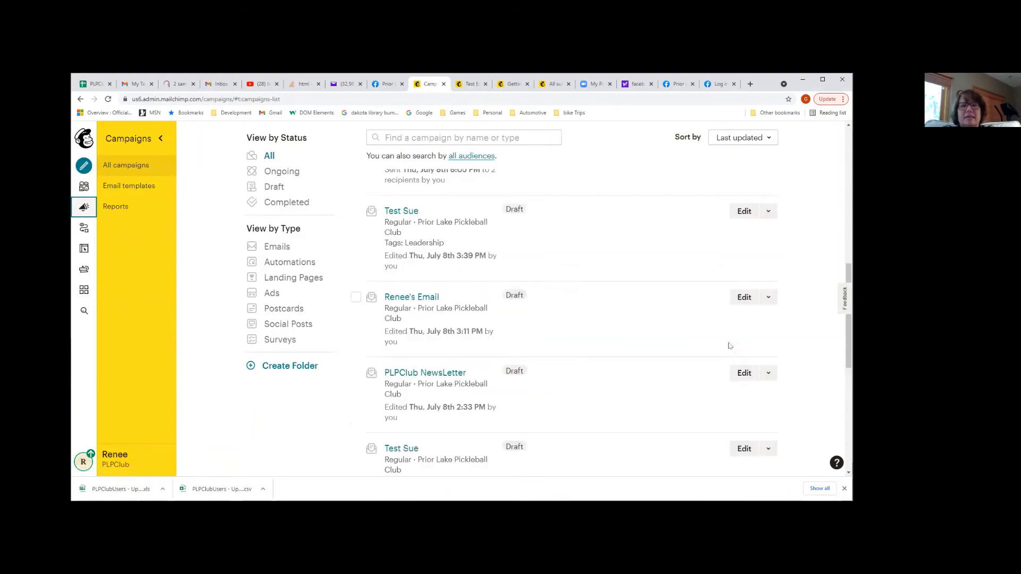
scroll(739, 297, up, 1)
click(742, 288)
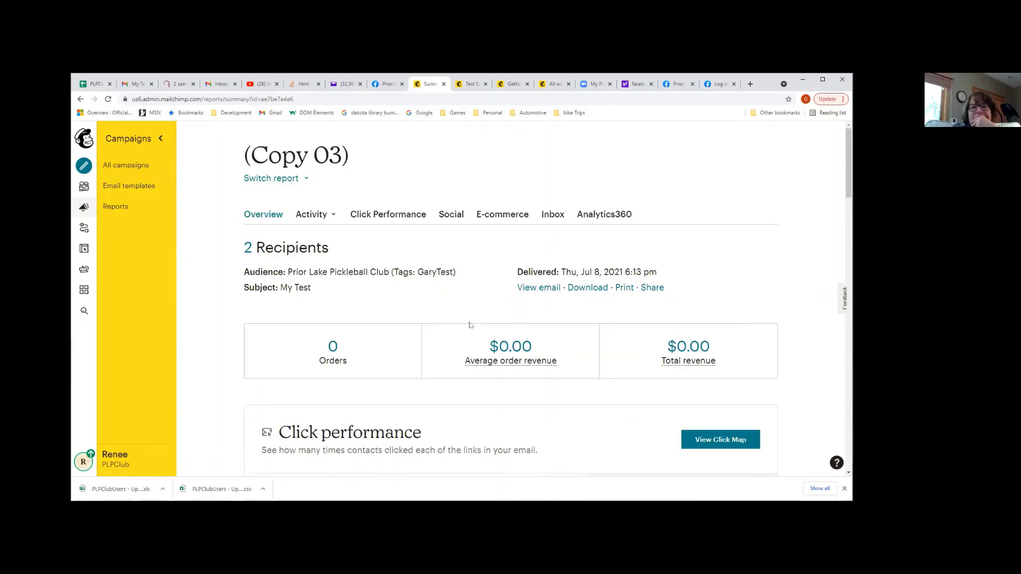
scroll(452, 329, down, 5)
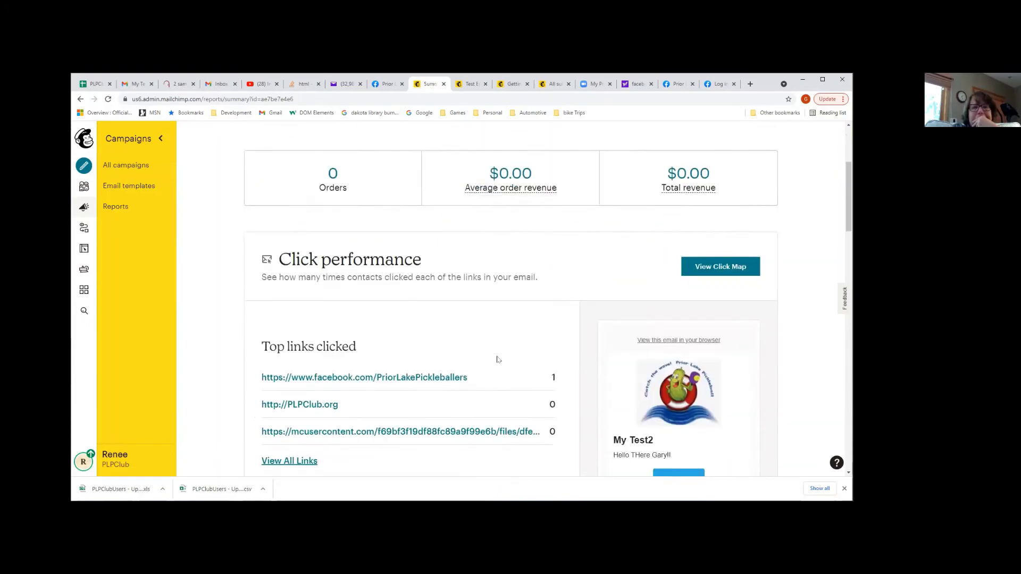
scroll(497, 360, down, 3)
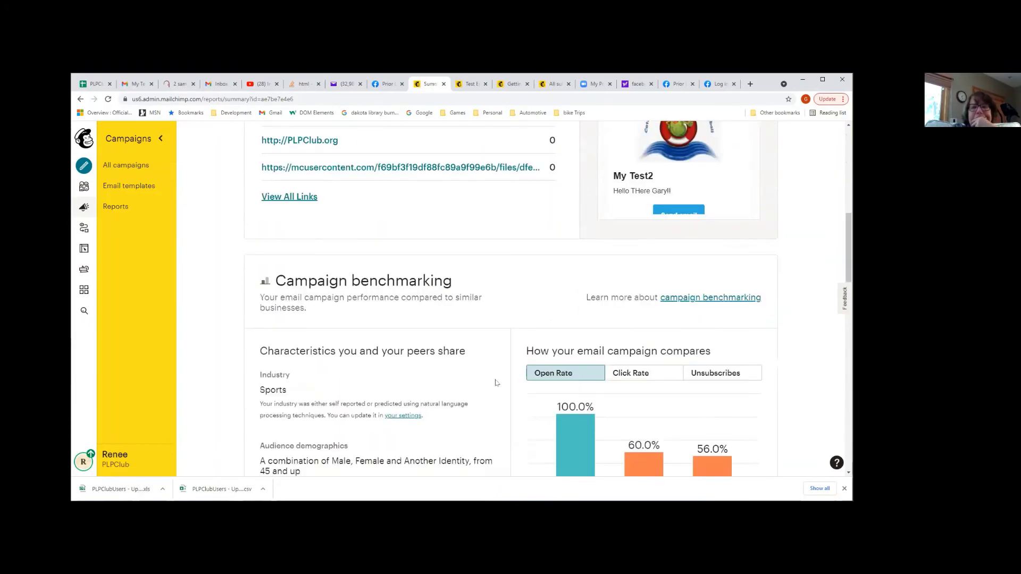
scroll(496, 383, down, 1)
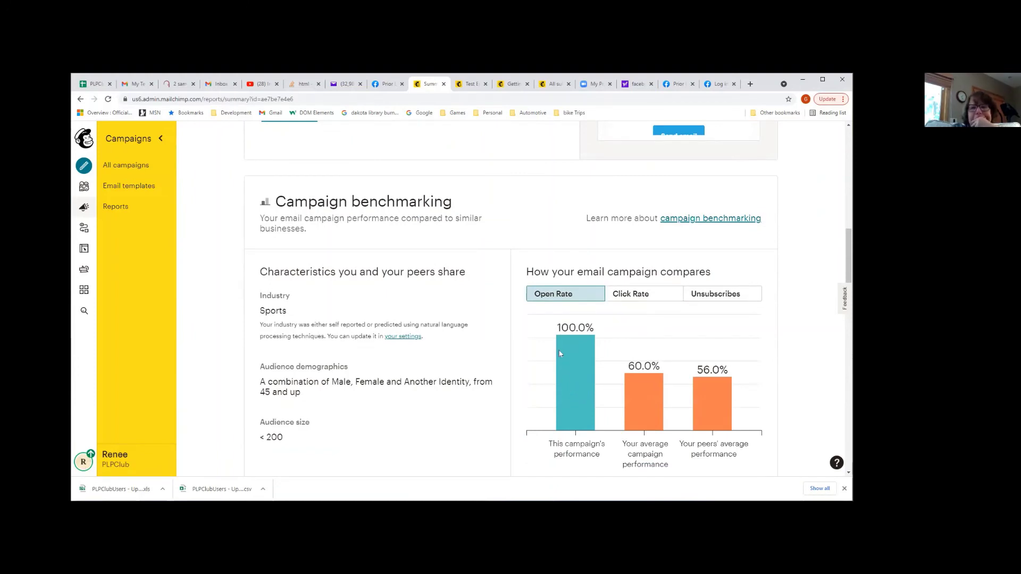
scroll(569, 372, down, 3)
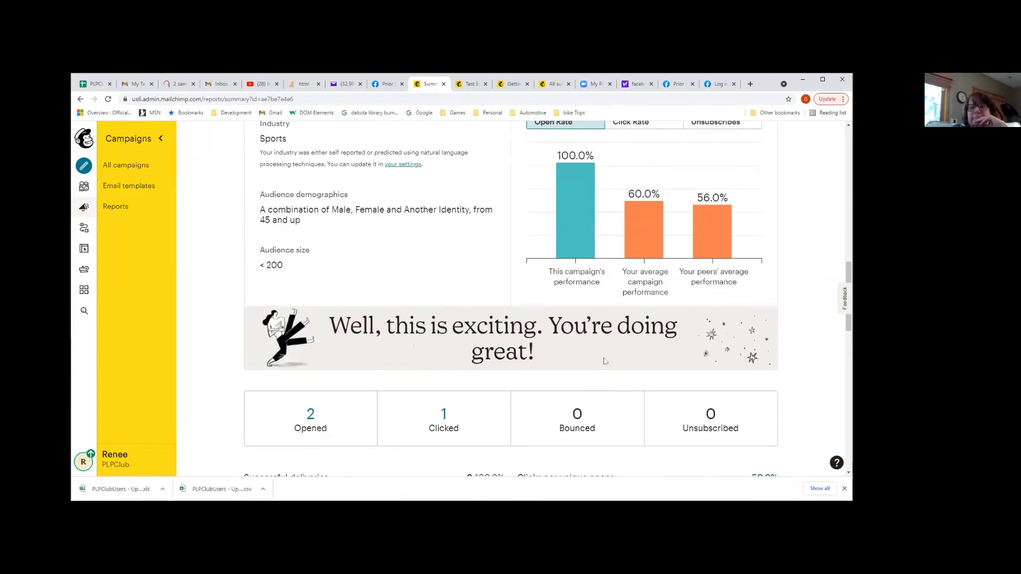
scroll(604, 362, up, 1)
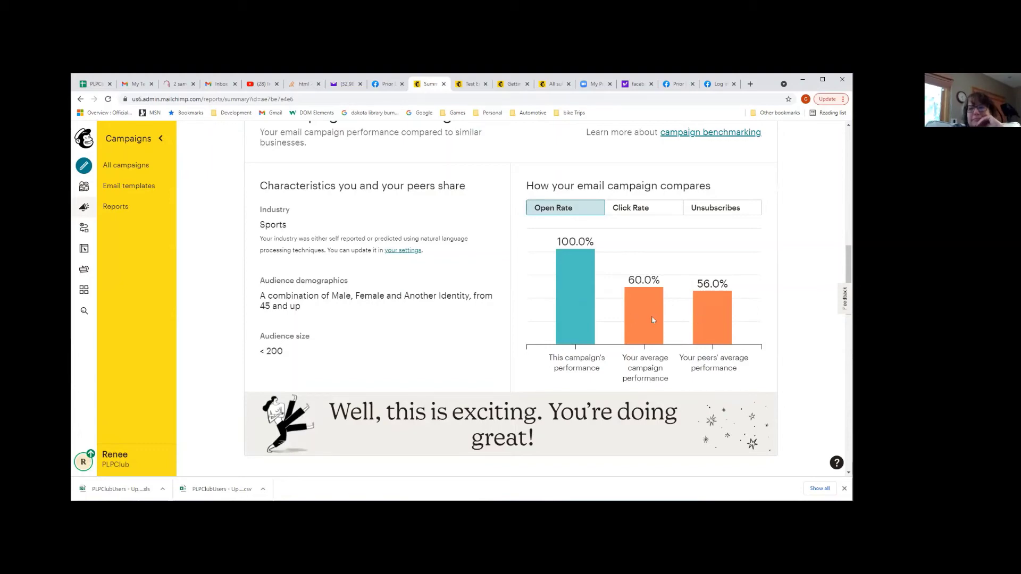
scroll(653, 322, down, 4)
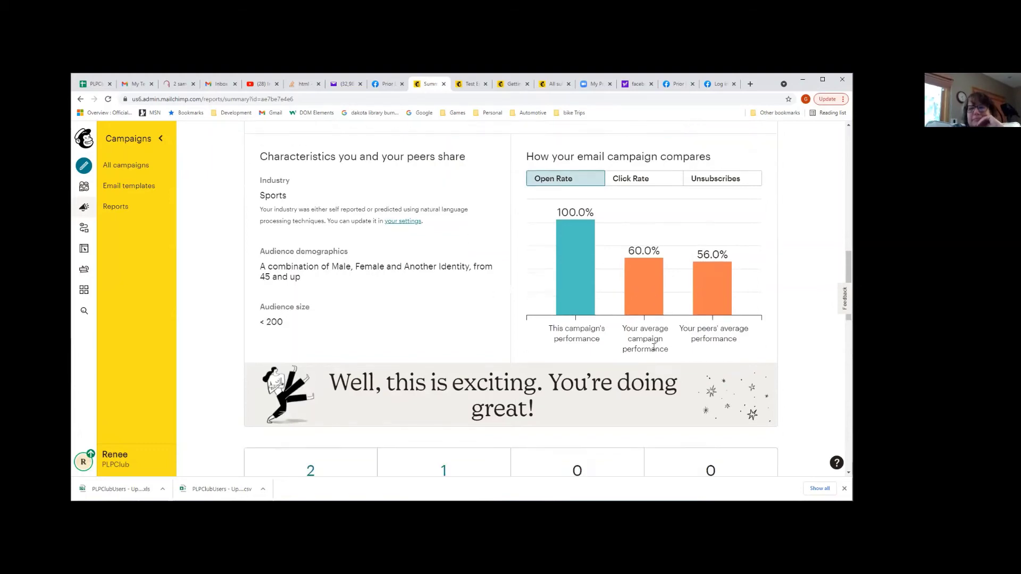
scroll(594, 366, down, 5)
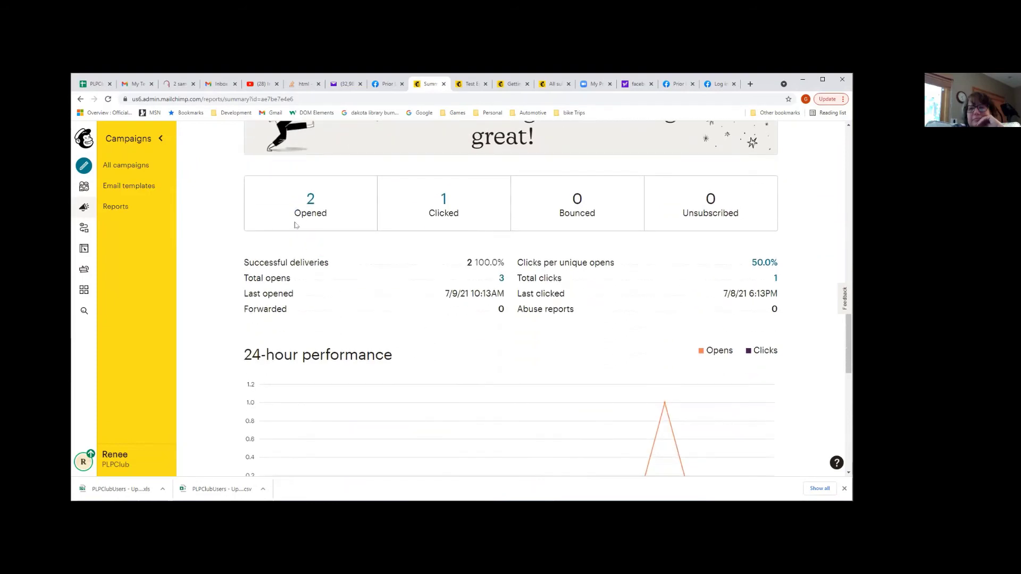
scroll(649, 287, up, 1)
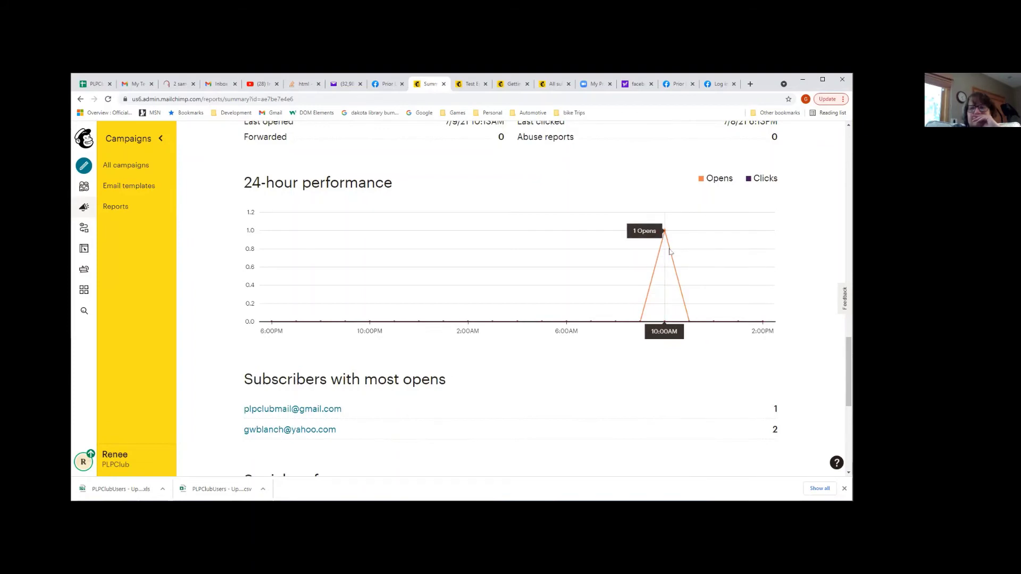
scroll(384, 338, down, 2)
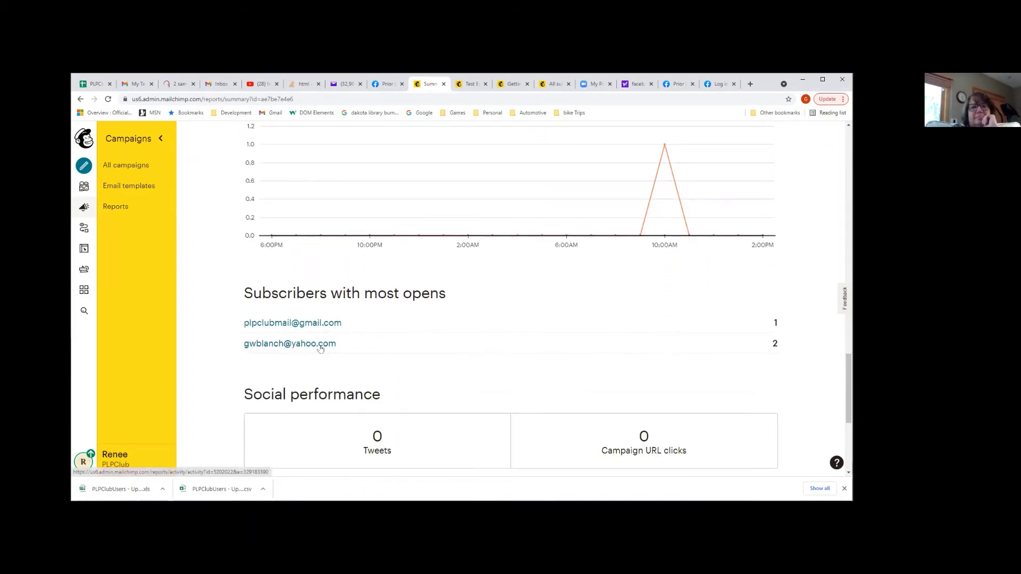
scroll(320, 343, down, 4)
scroll(390, 375, down, 1)
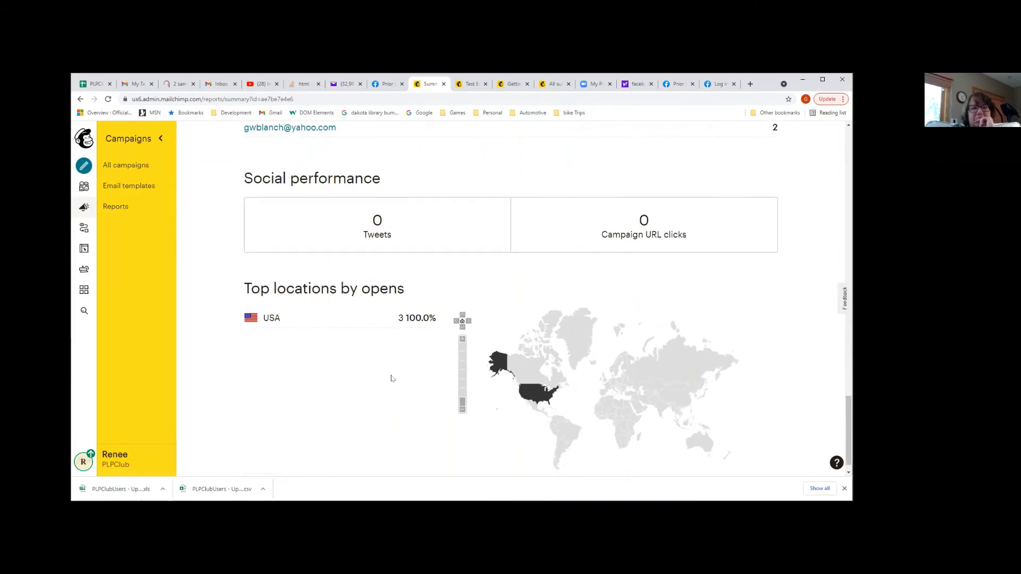
scroll(400, 393, up, 10)
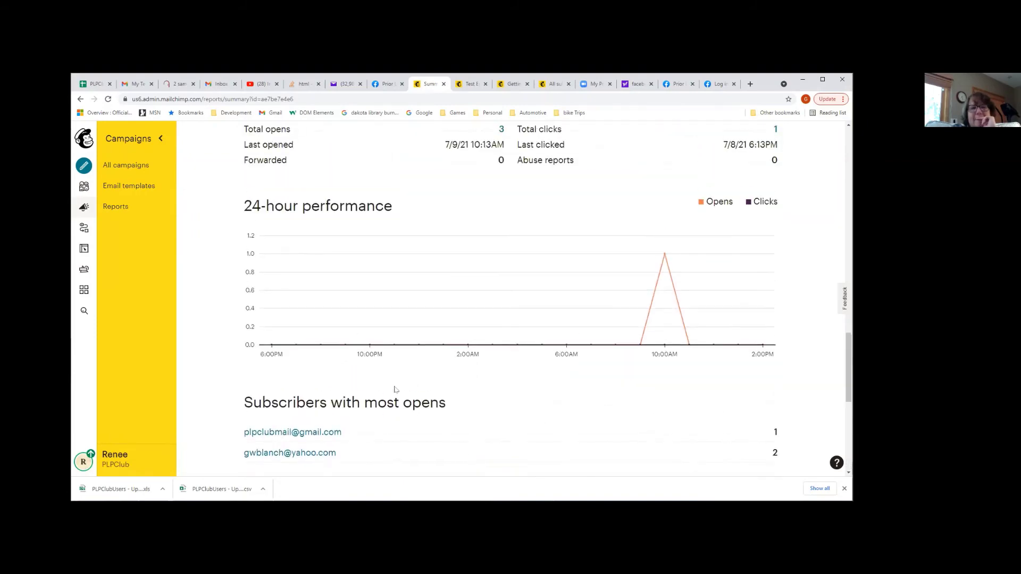
scroll(420, 392, up, 1)
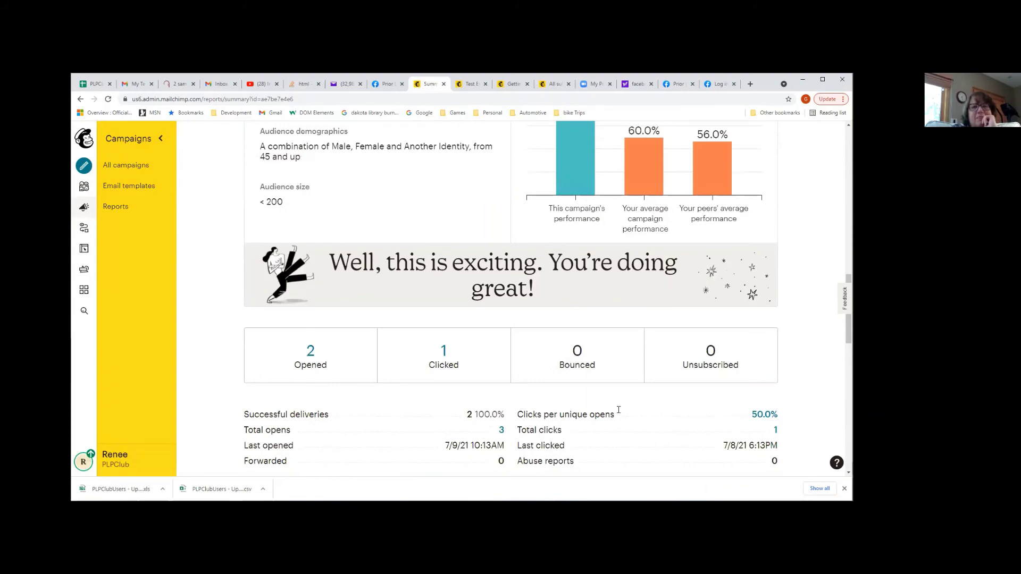
scroll(621, 378, up, 6)
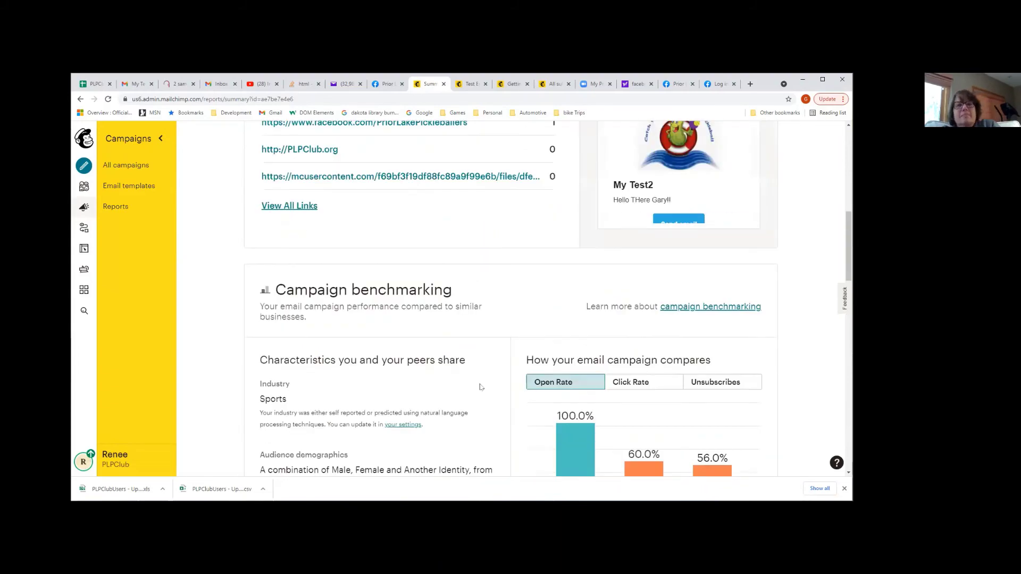
scroll(481, 387, up, 8)
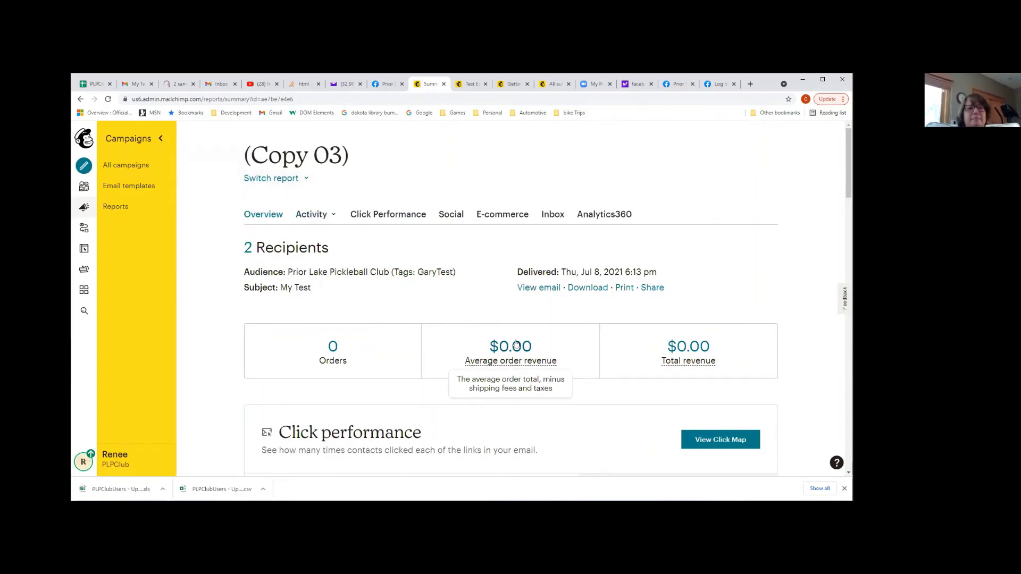
Check the report's Activity breakdowns, then return to the Audience dashboard
scroll(426, 258, down, 1)
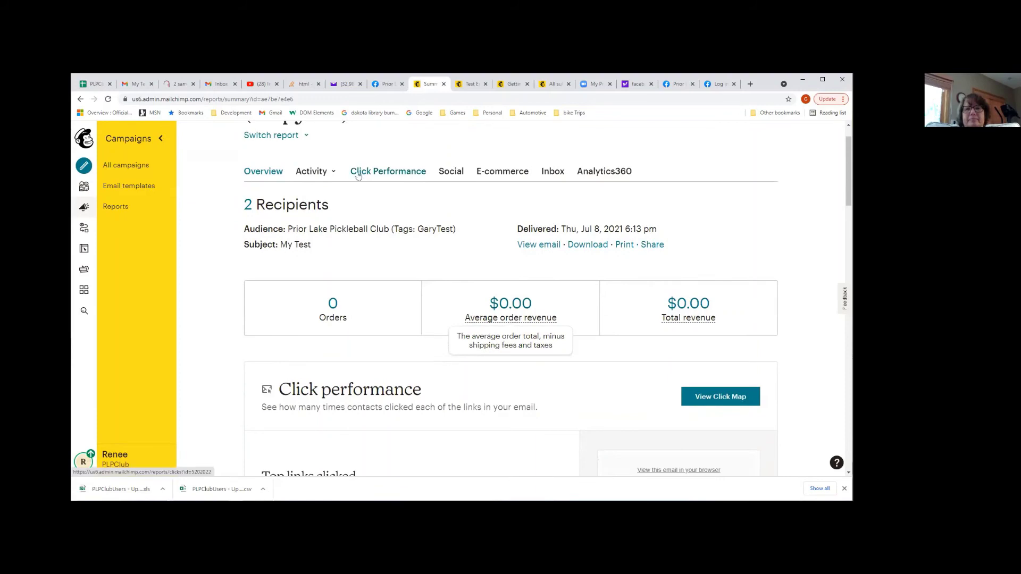
click(314, 171)
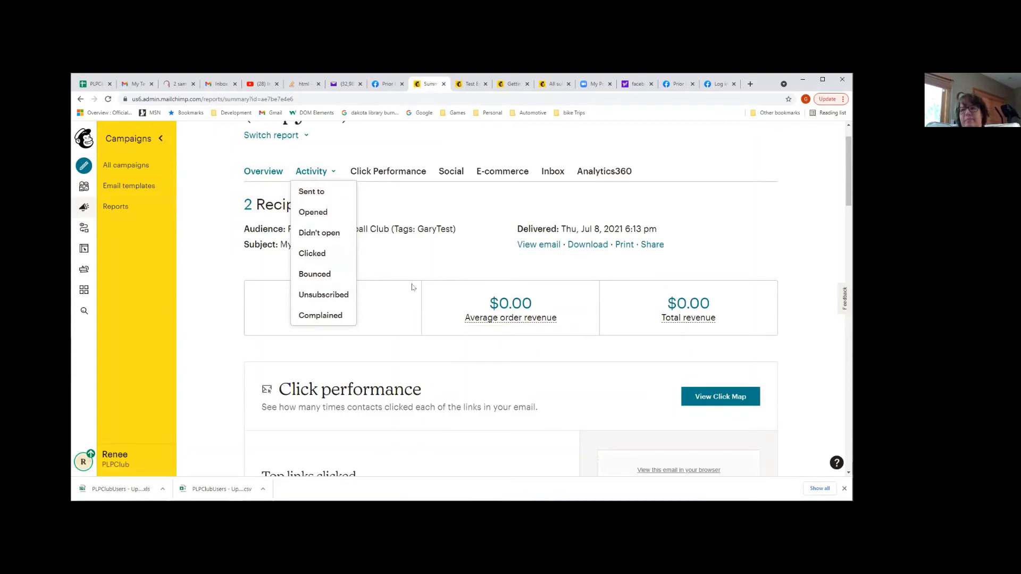
click(85, 186)
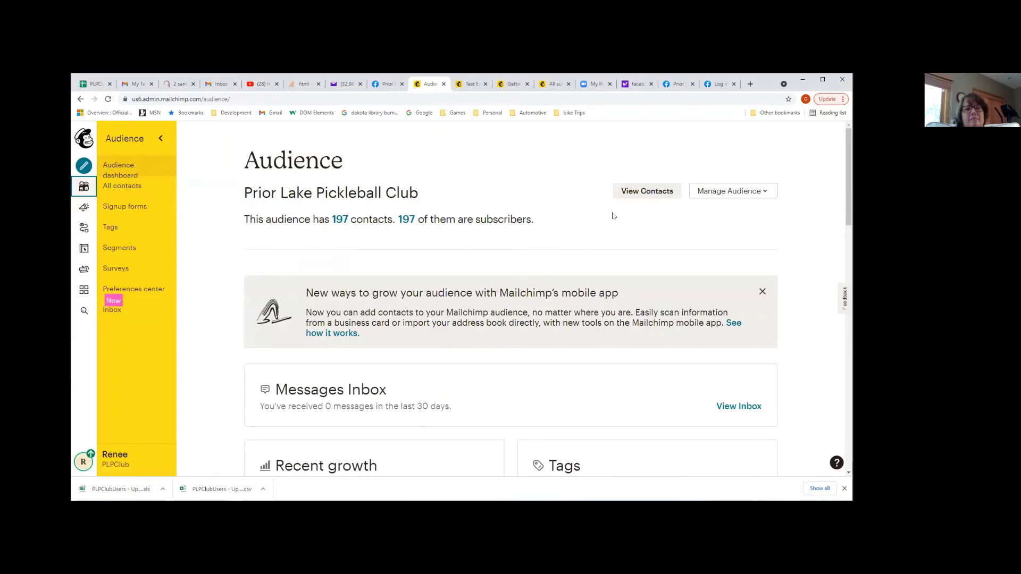
Browse the audience contacts table and the Signup forms page, then go to Campaigns
click(633, 194)
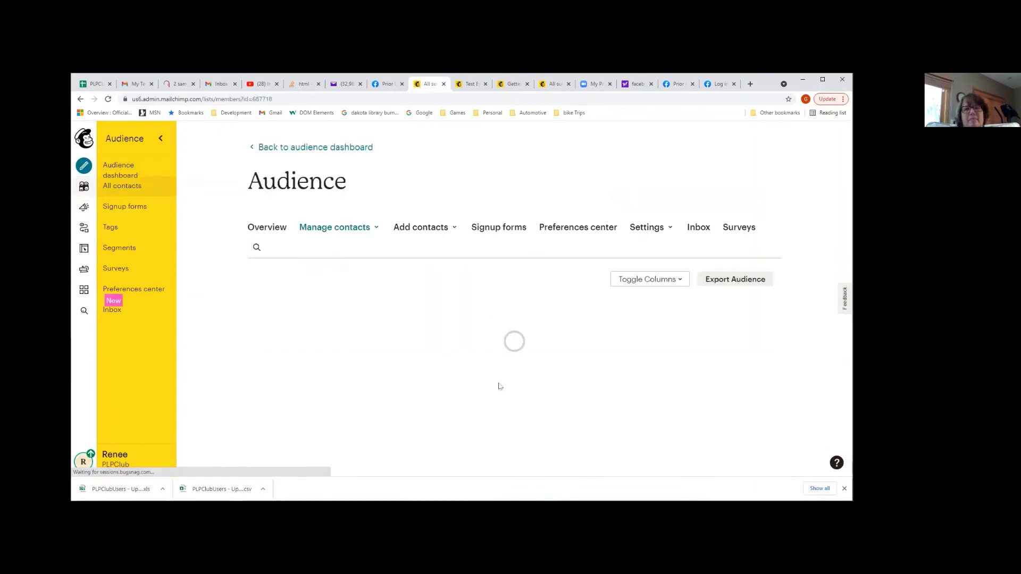
scroll(654, 349, down, 4)
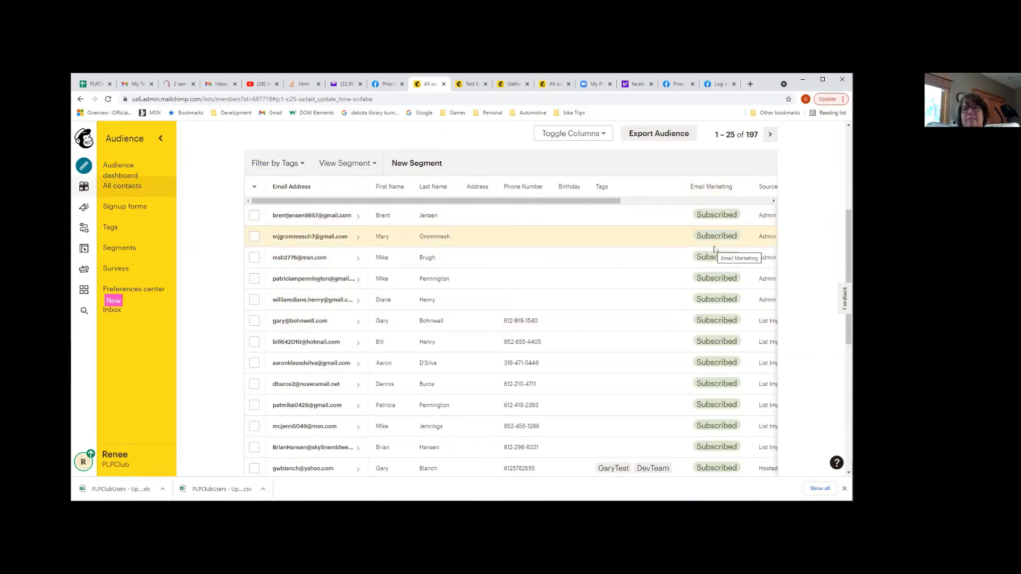
scroll(477, 274, up, 3)
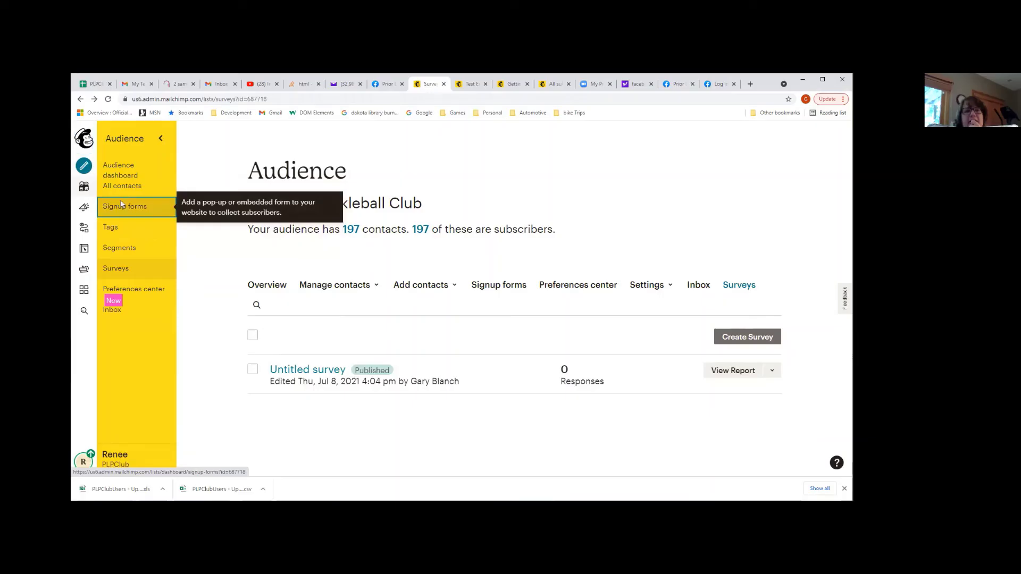
click(125, 206)
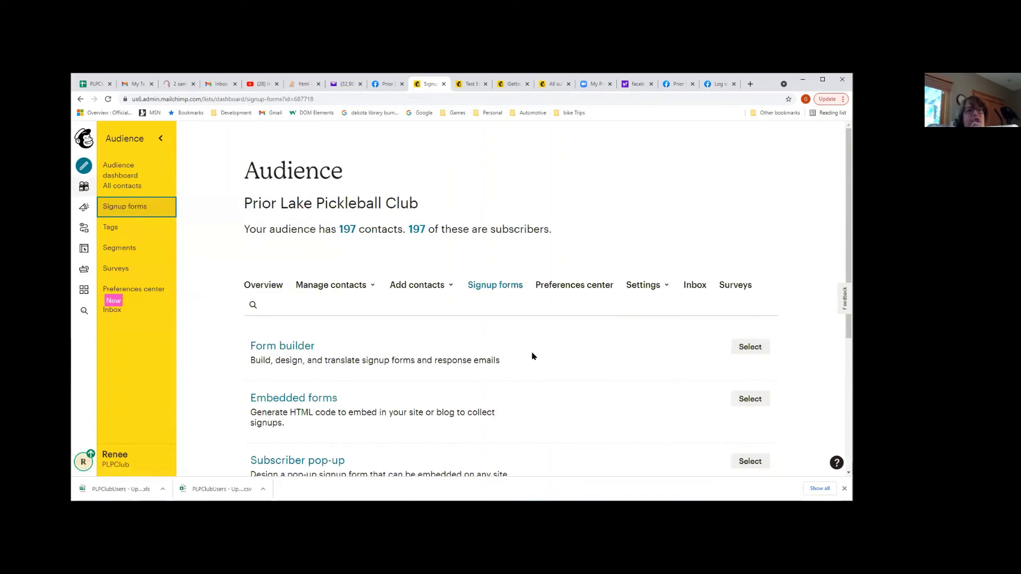
scroll(532, 354, down, 1)
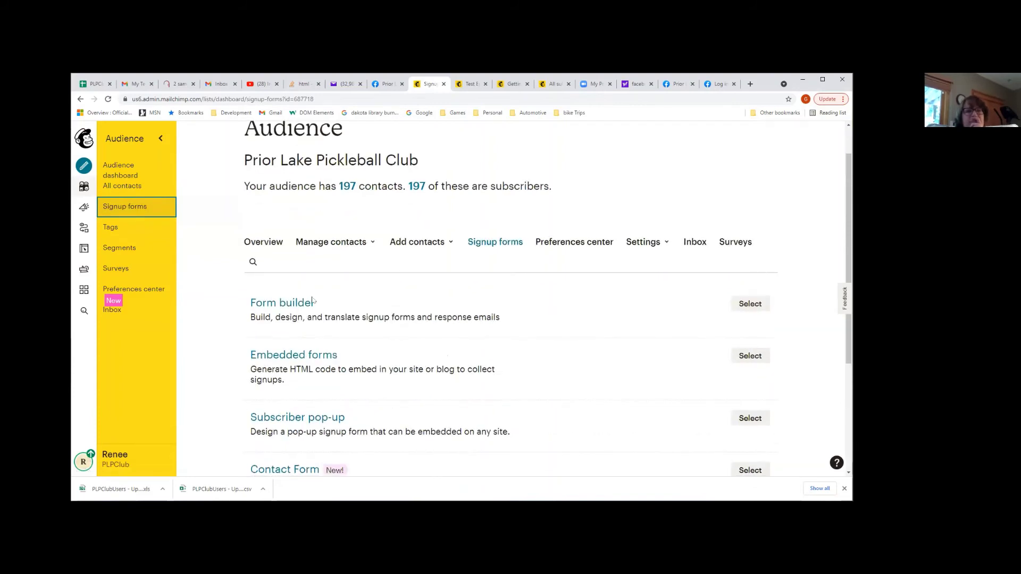
click(84, 209)
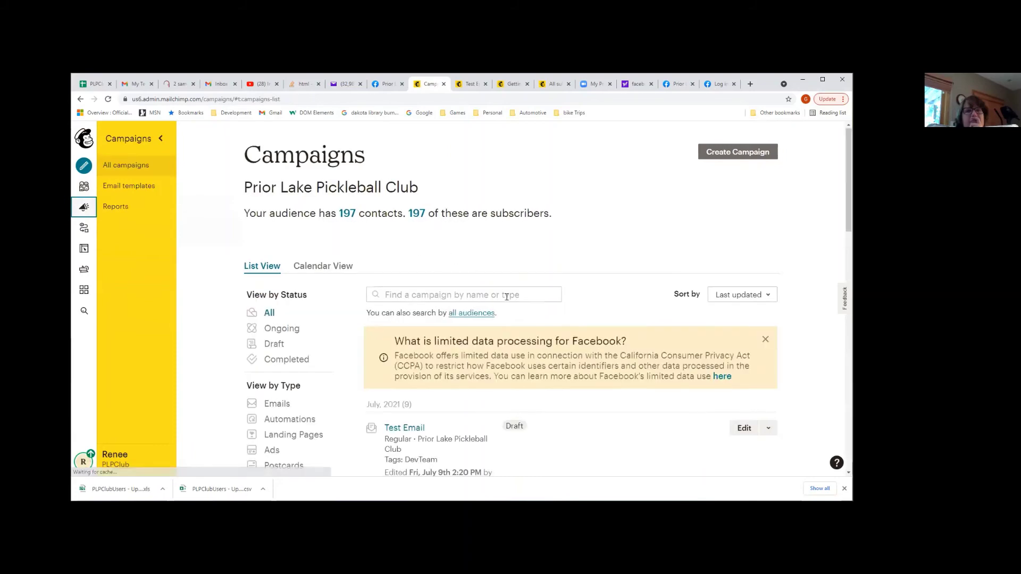
Scroll the All campaigns list, opening and dismissing the Untitled survey's options
scroll(506, 296, down, 5)
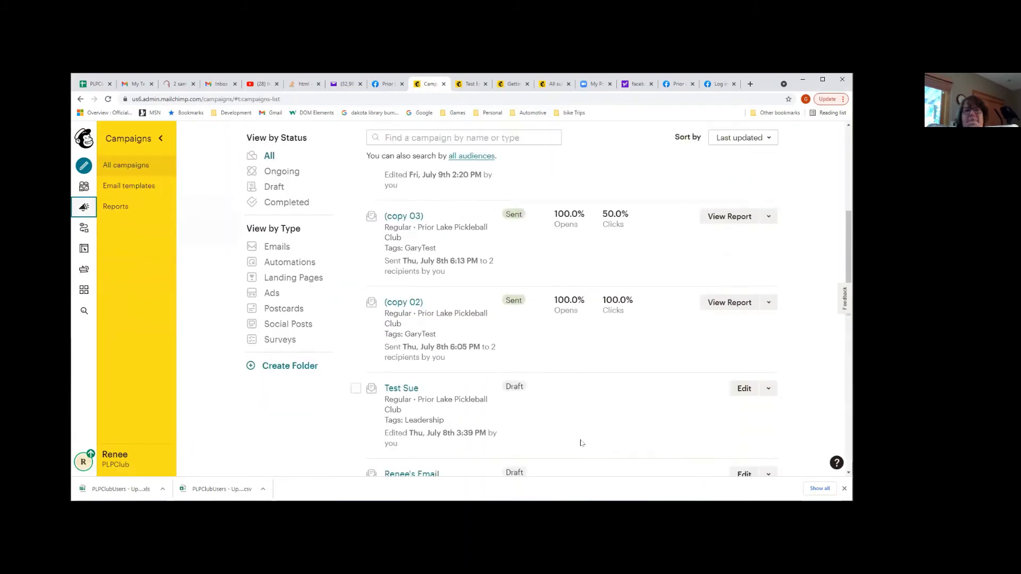
scroll(581, 443, down, 6)
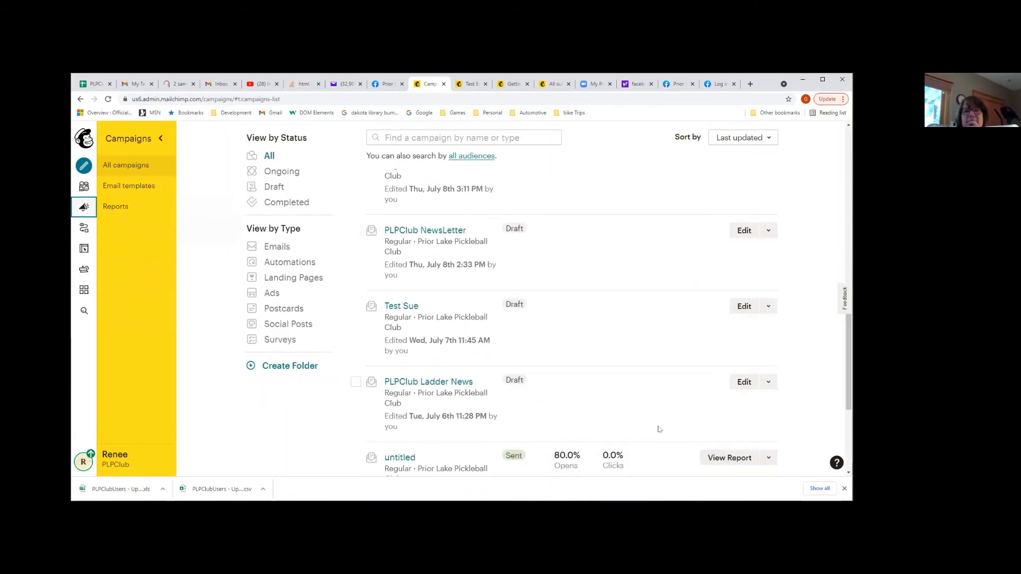
scroll(659, 429, down, 3)
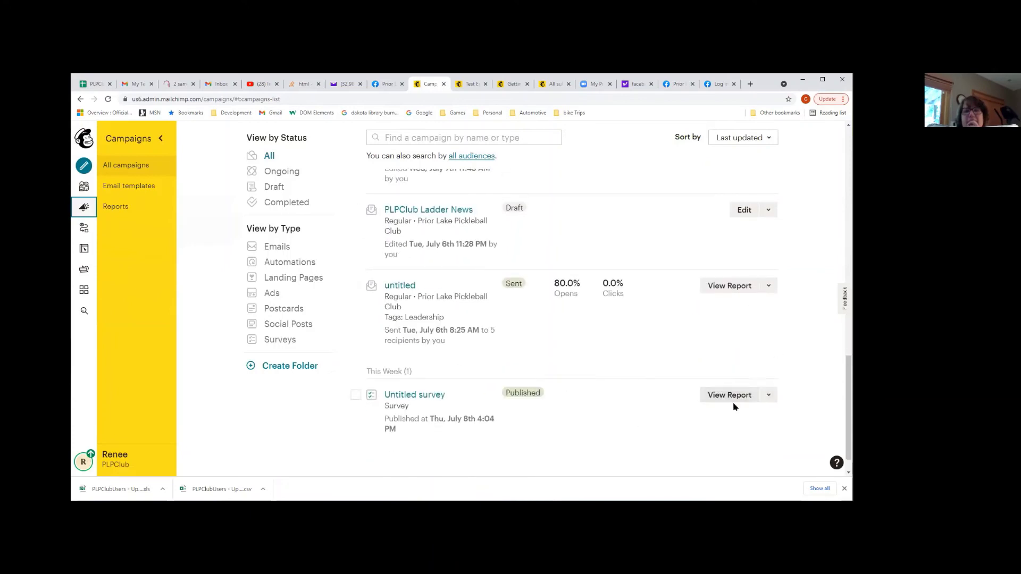
click(766, 396)
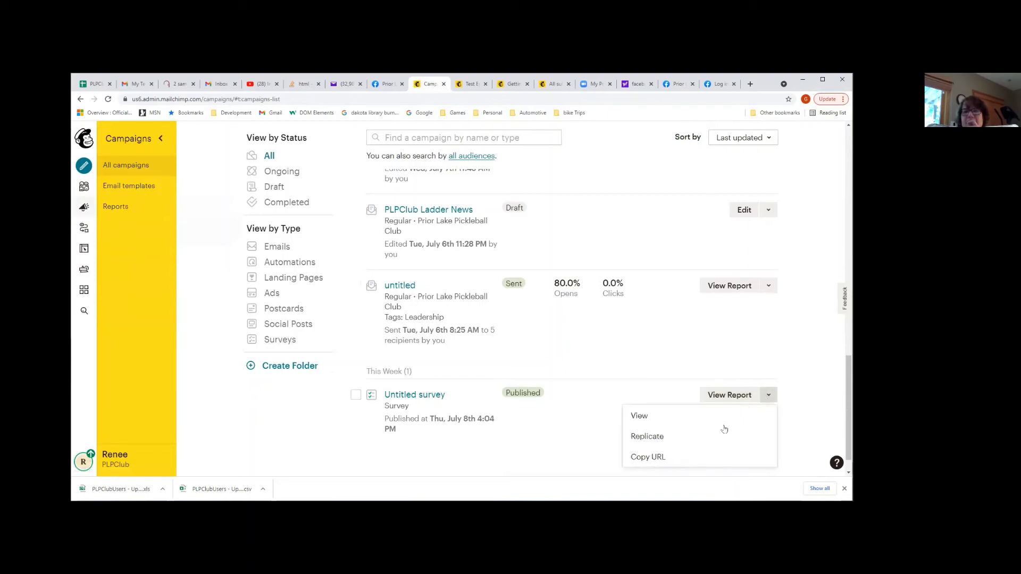
click(698, 436)
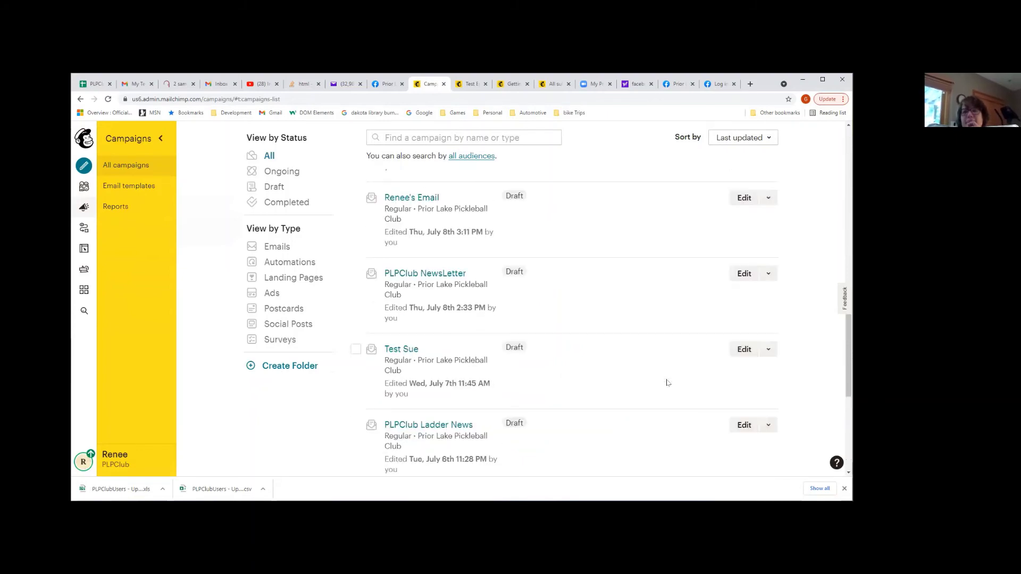
scroll(668, 383, up, 4)
scroll(665, 381, up, 1)
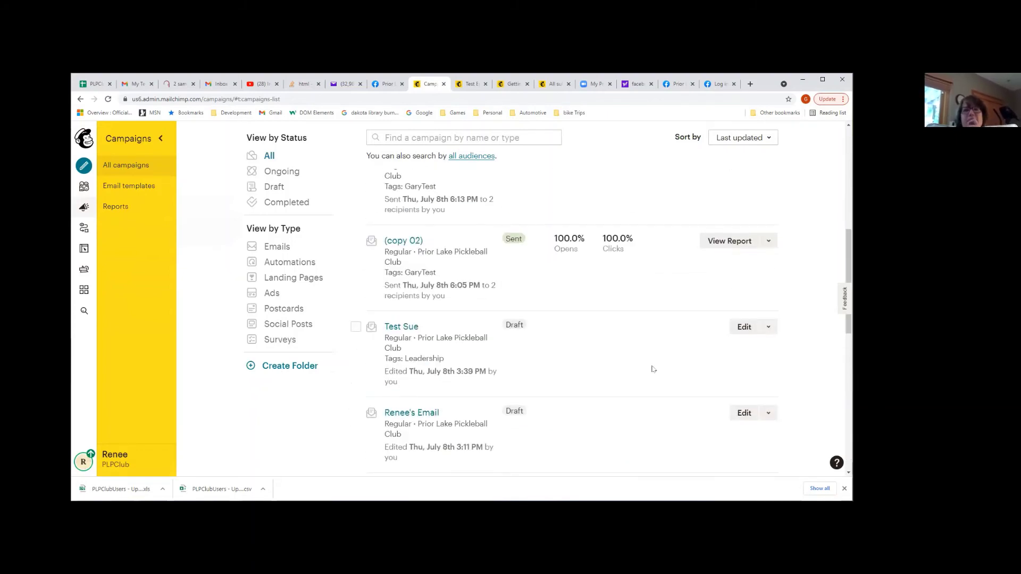
scroll(568, 344, up, 4)
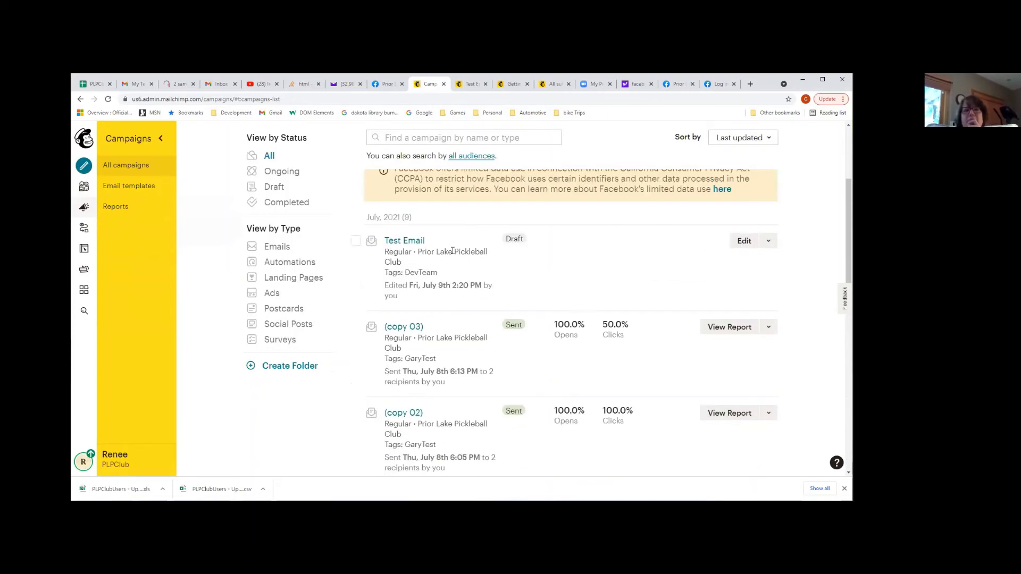
scroll(519, 346, down, 4)
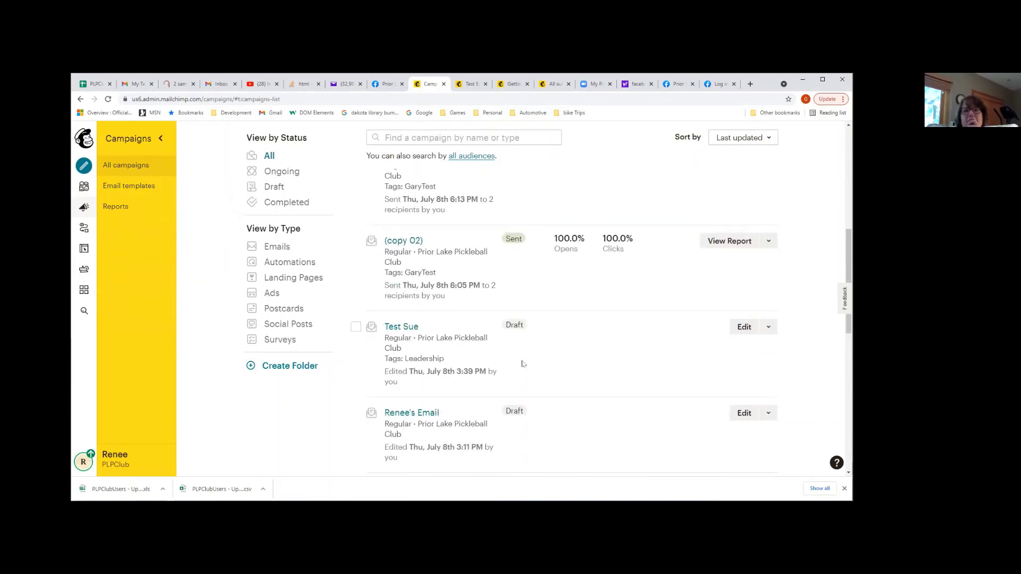
scroll(522, 359, up, 3)
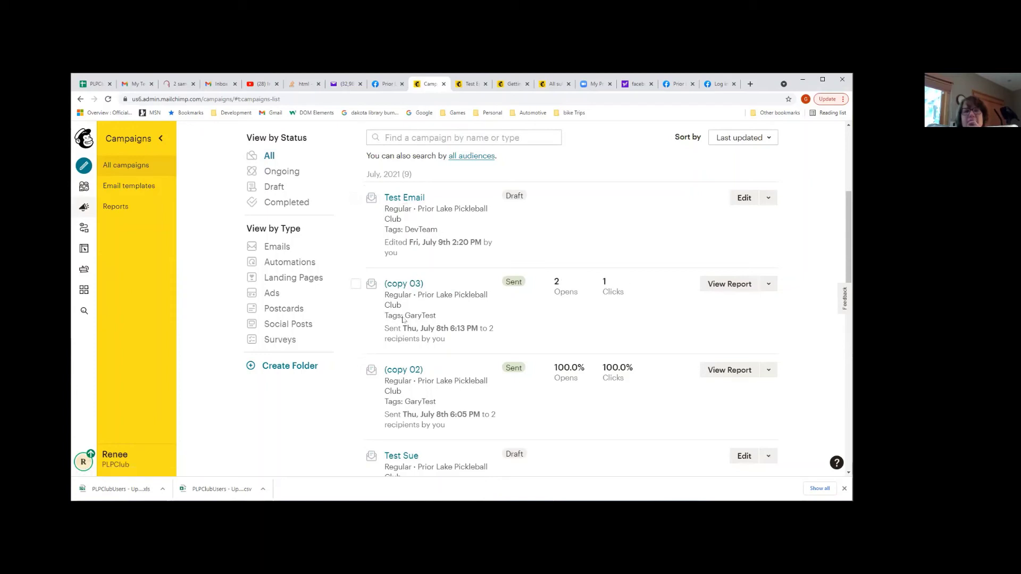
scroll(439, 370, down, 3)
scroll(599, 262, up, 2)
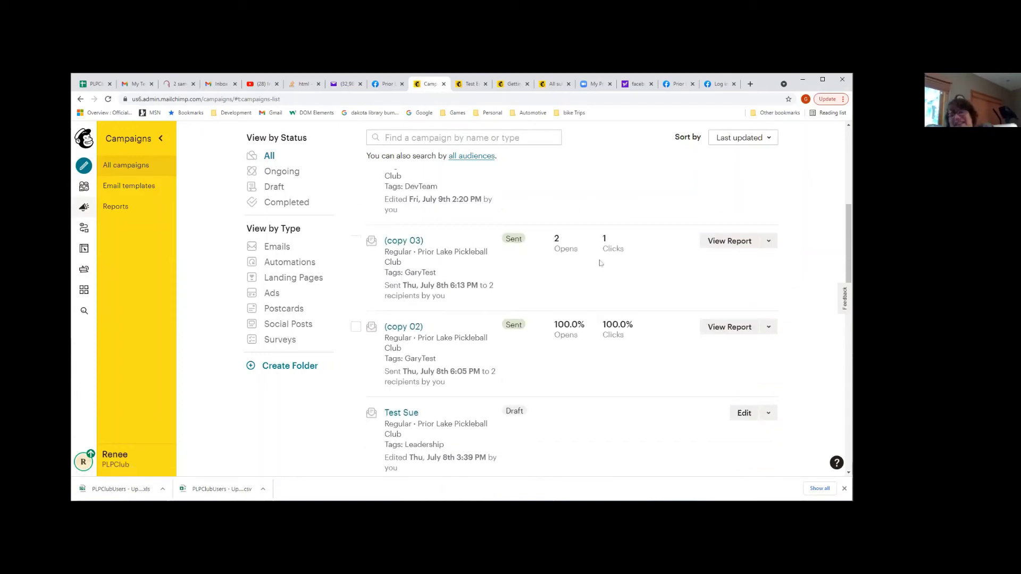
scroll(686, 230, up, 3)
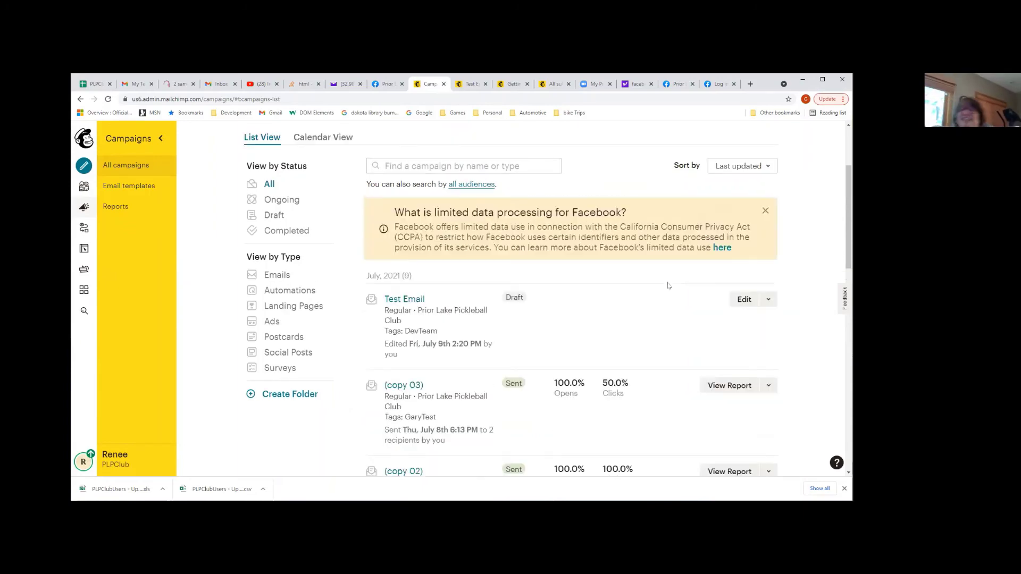
Replicate the sent 'untitled' campaign from its View Report dropdown
click(768, 385)
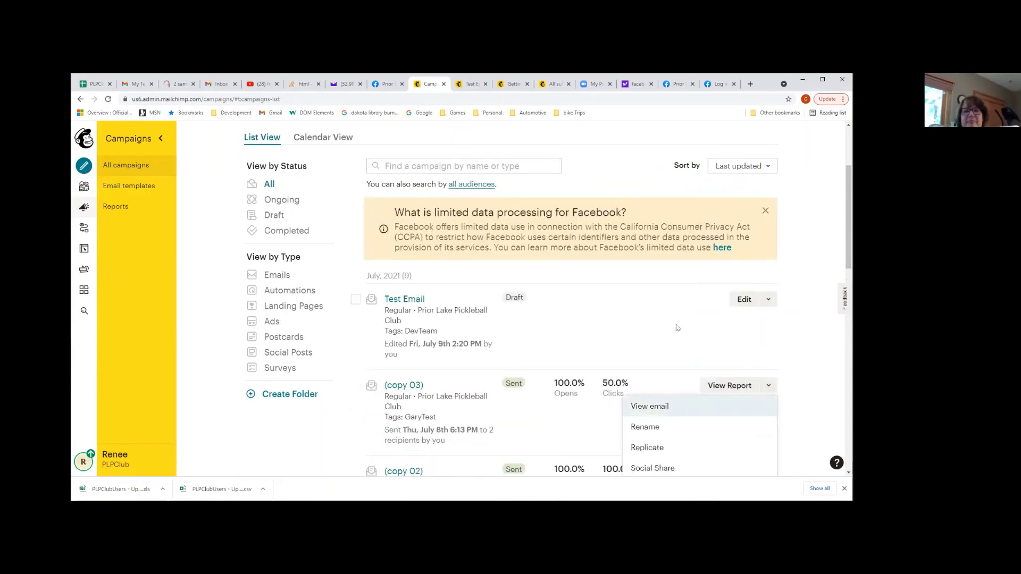
scroll(585, 372, down, 4)
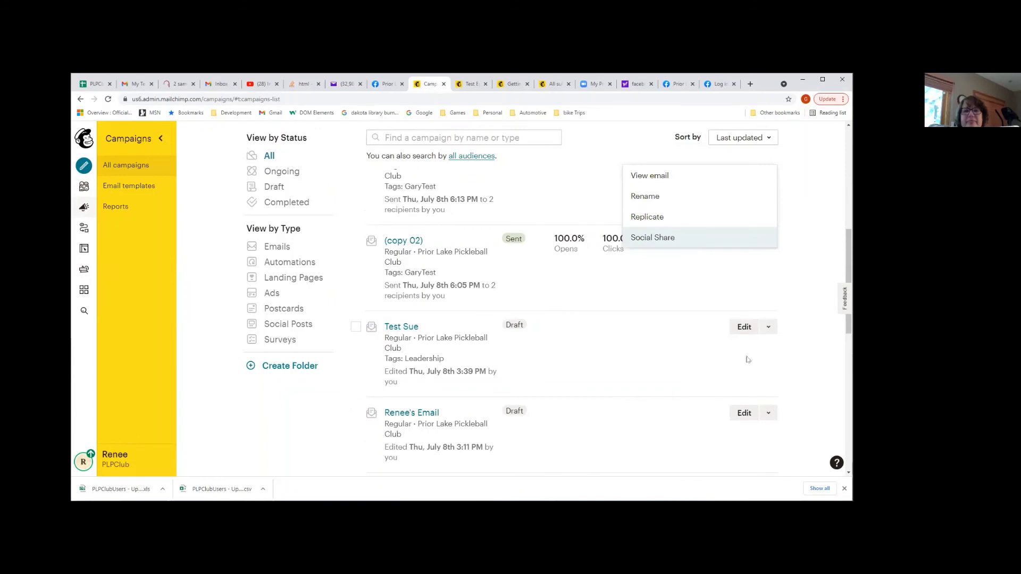
scroll(739, 359, down, 4)
scroll(750, 383, down, 3)
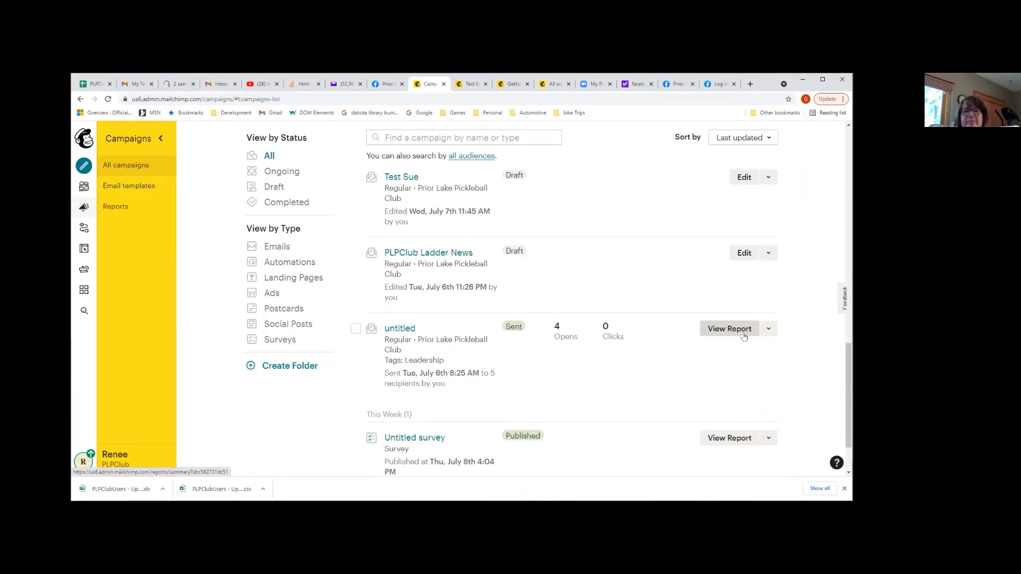
click(767, 330)
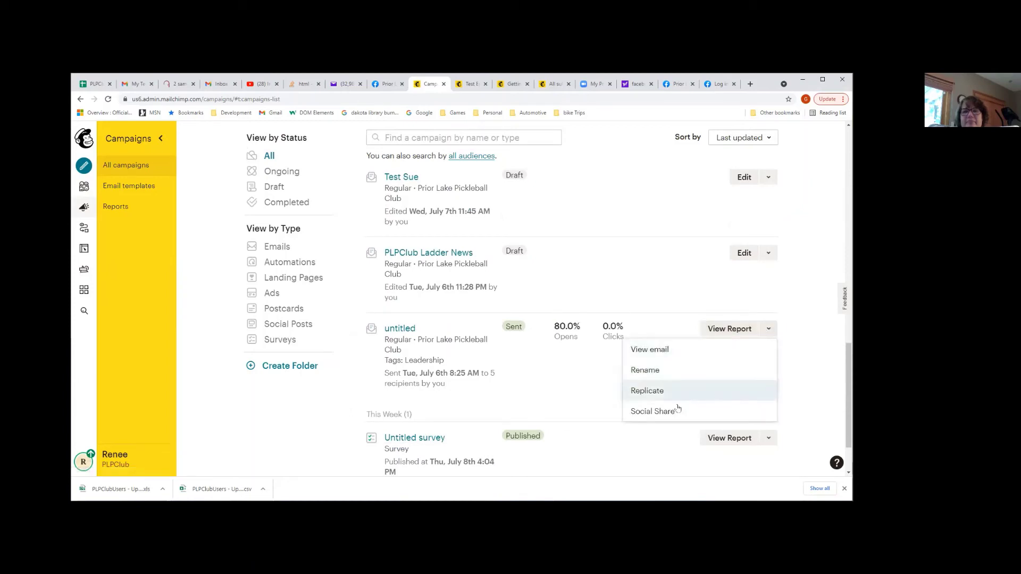
click(661, 392)
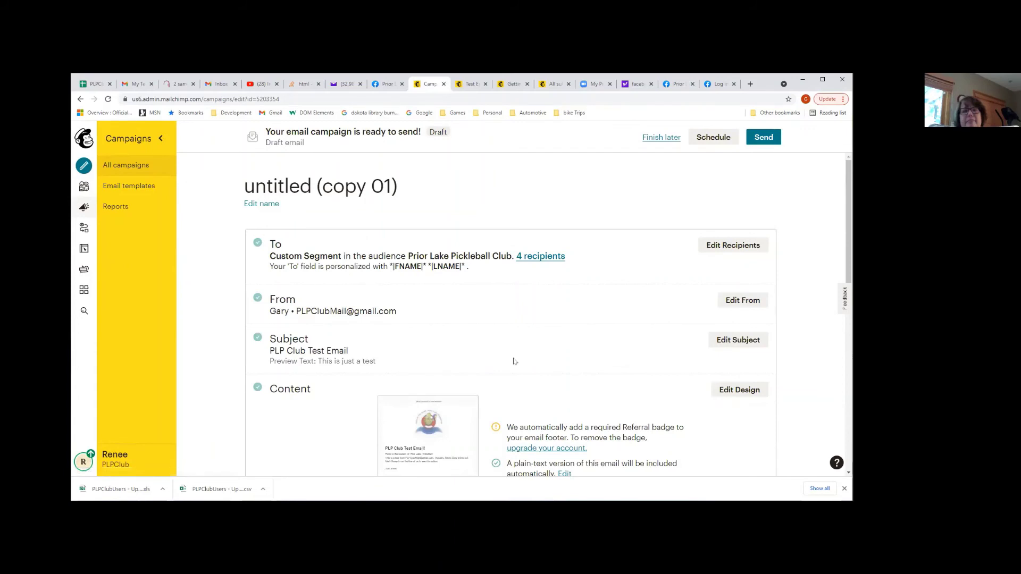
Review the 'untitled (copy 01)' draft's To, From, Subject and Content sections
scroll(514, 361, down, 3)
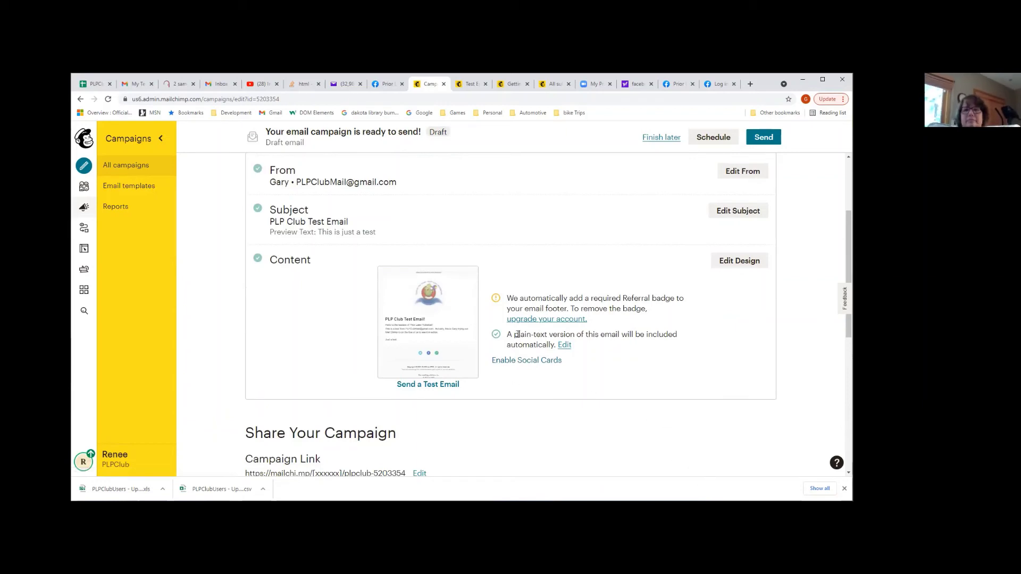
scroll(547, 269, up, 3)
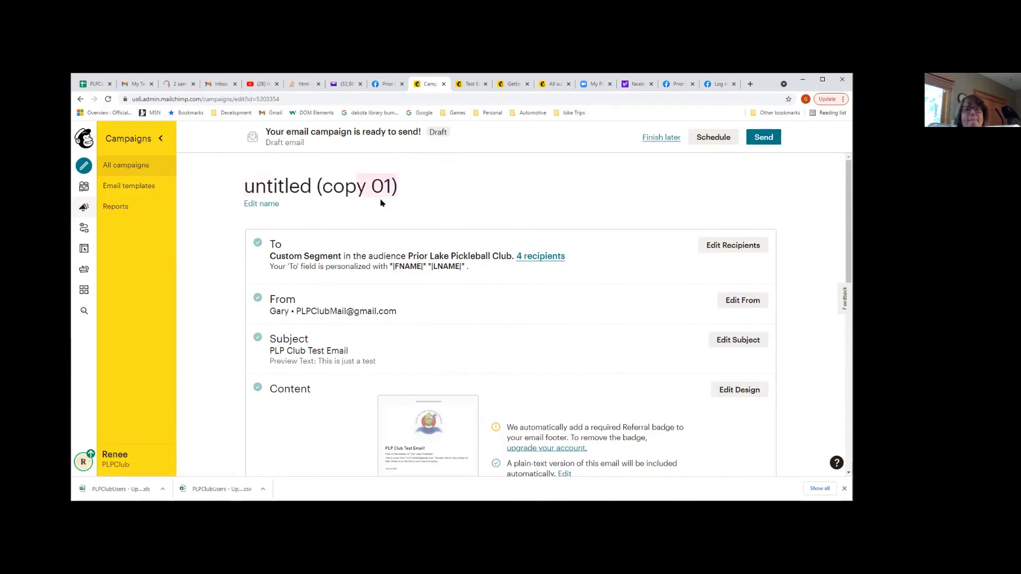
Rename the copied campaign from 'untitled (copy 01)' to 'New name' and save it
click(265, 204)
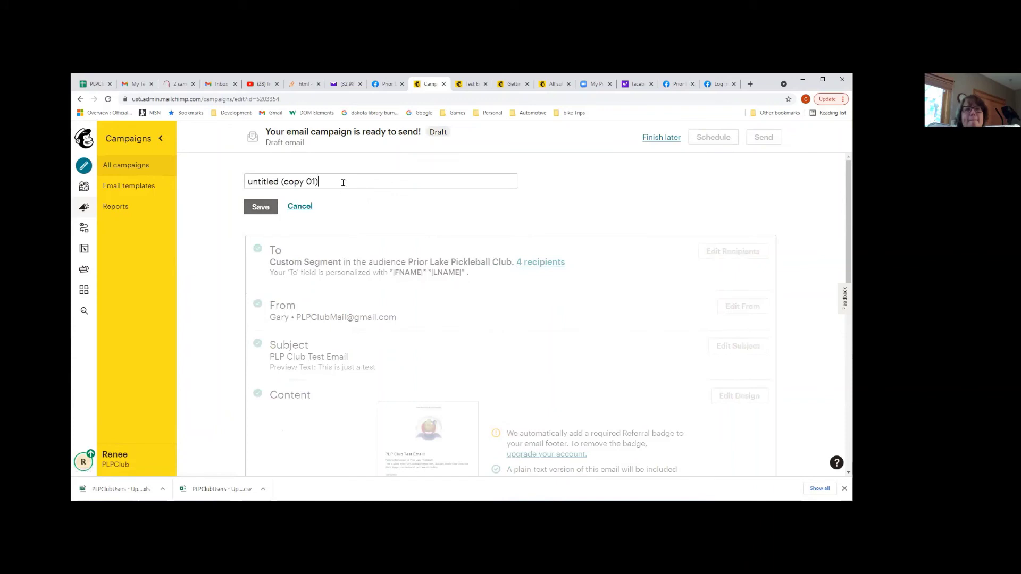
text(pl)
key(BackSpace)
key(BackSpace)
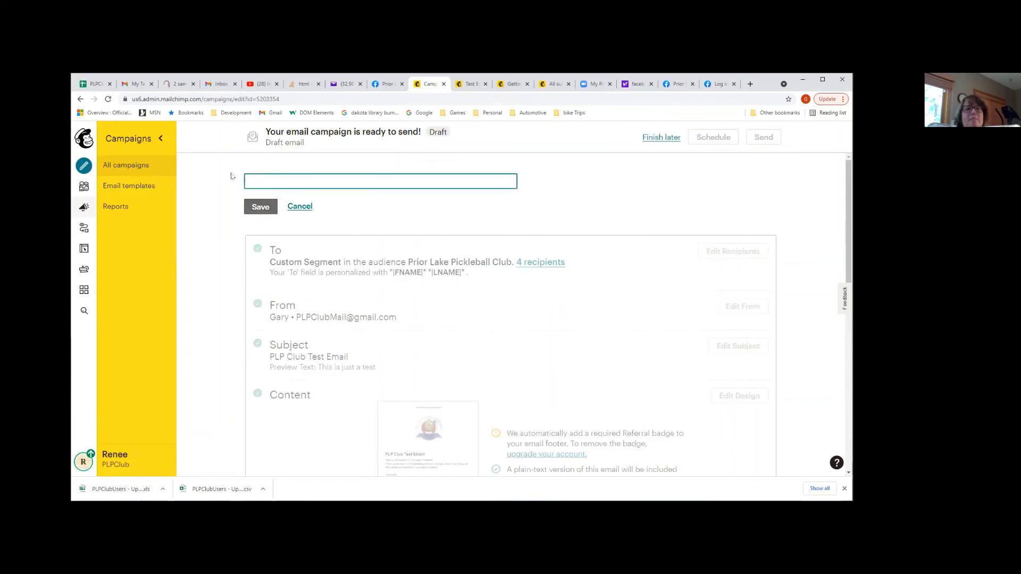
text(n)
key(BackSpace)
text(New name)
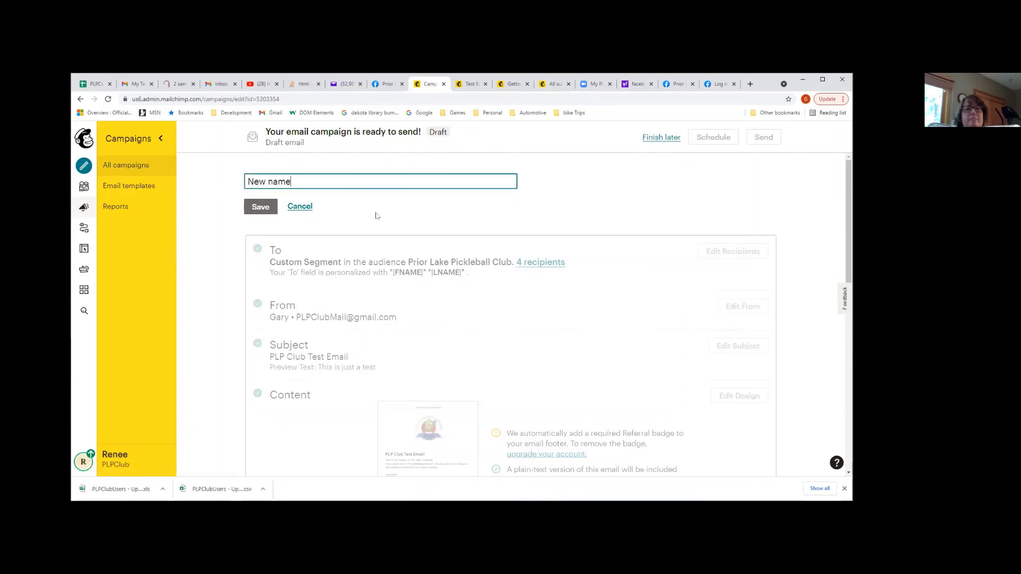
scroll(378, 219, down, 4)
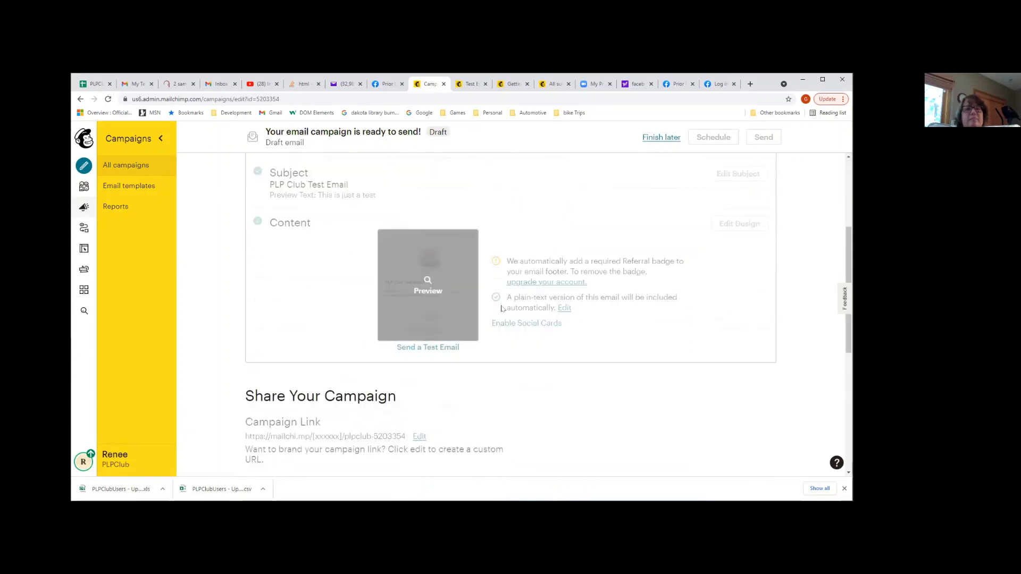
scroll(659, 263, up, 4)
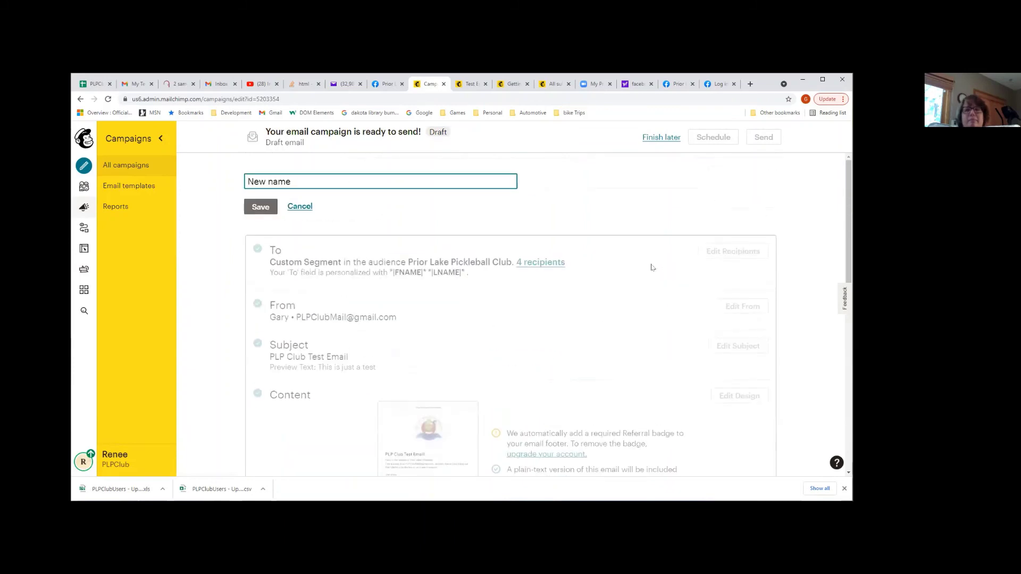
click(260, 206)
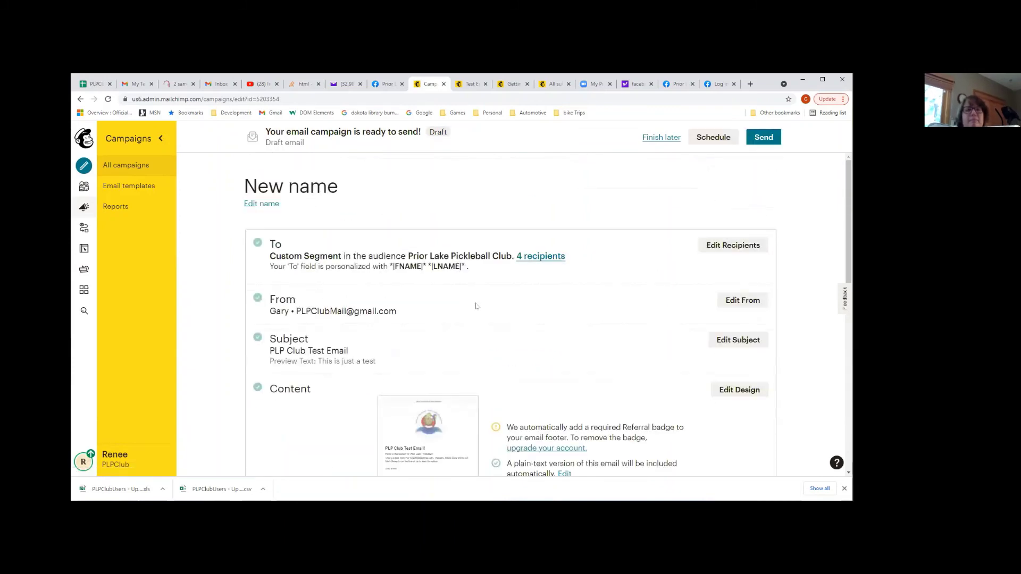
Change the recipient segment's Tags condition from Leadership to GaryTest and save it
click(729, 251)
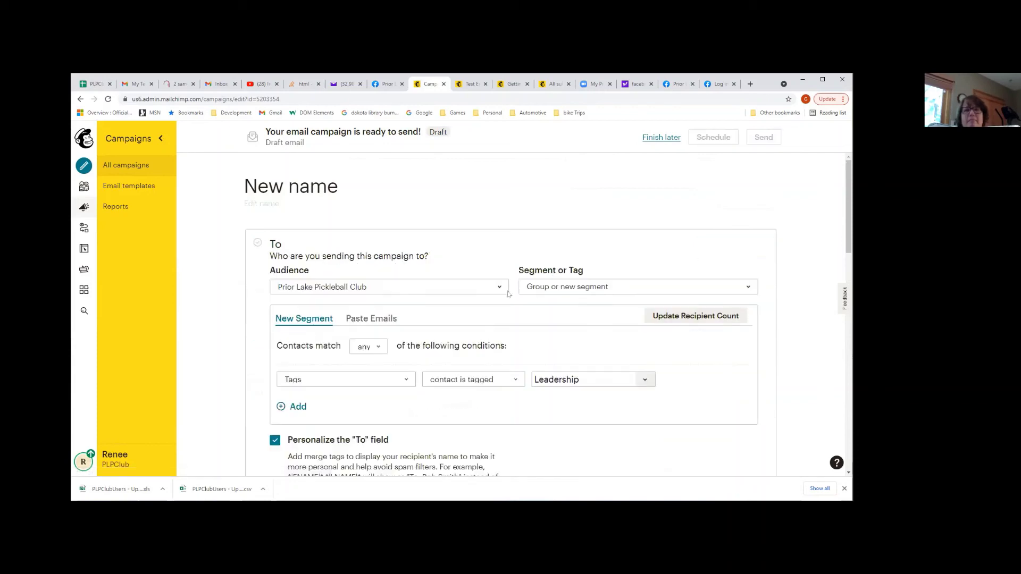
scroll(478, 373, down, 1)
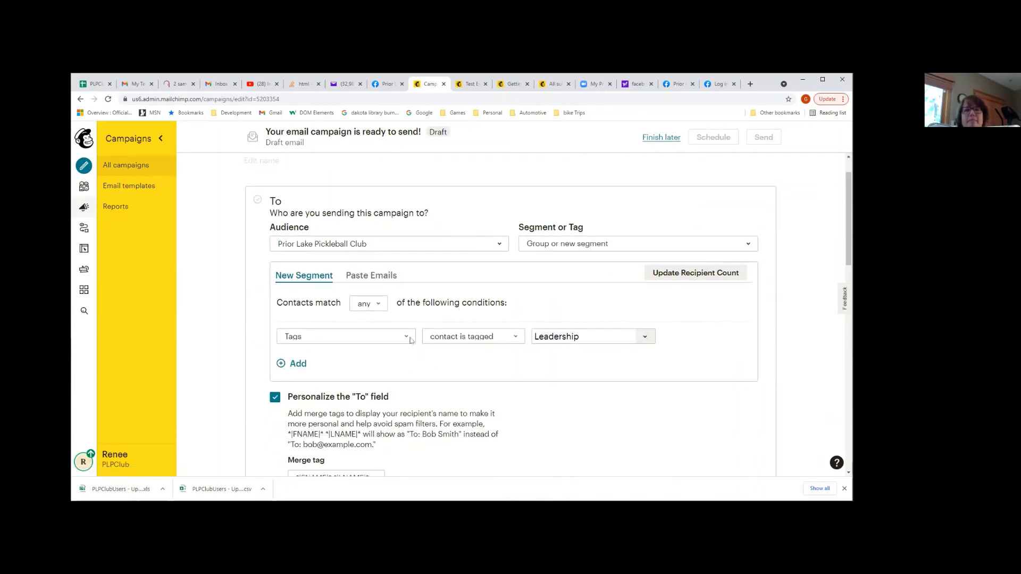
click(407, 336)
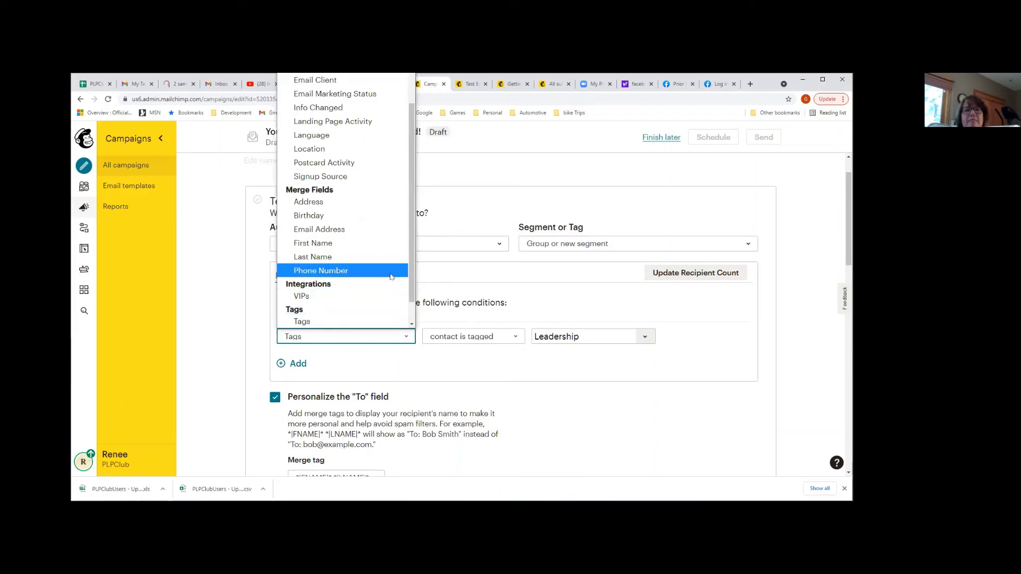
scroll(390, 276, up, 2)
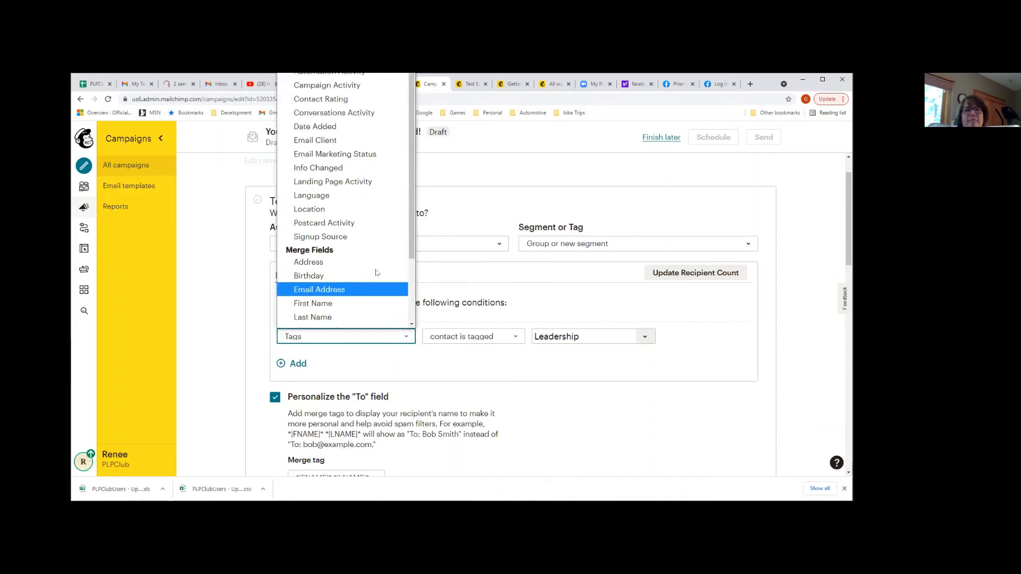
scroll(391, 276, down, 3)
click(351, 297)
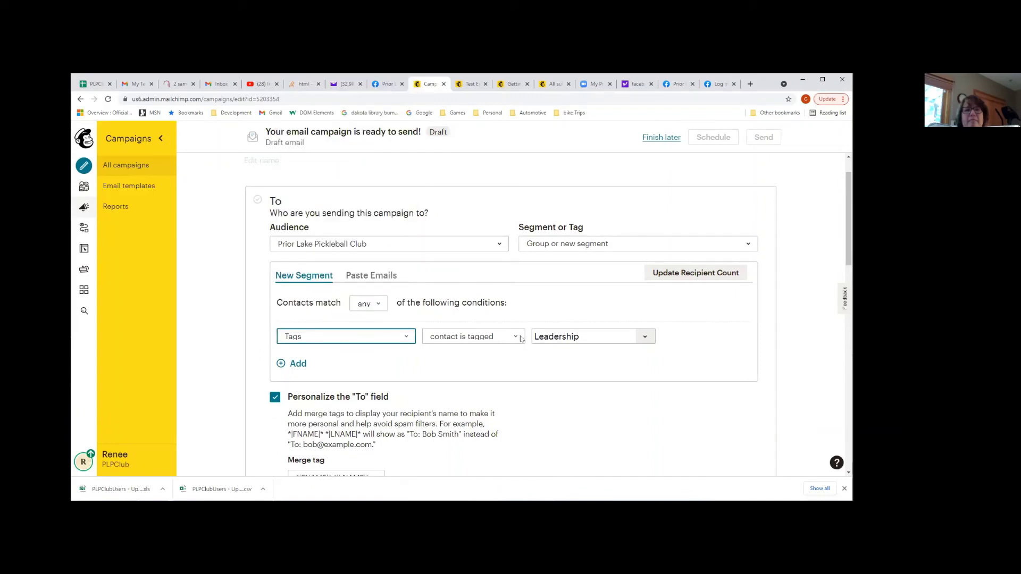
click(645, 336)
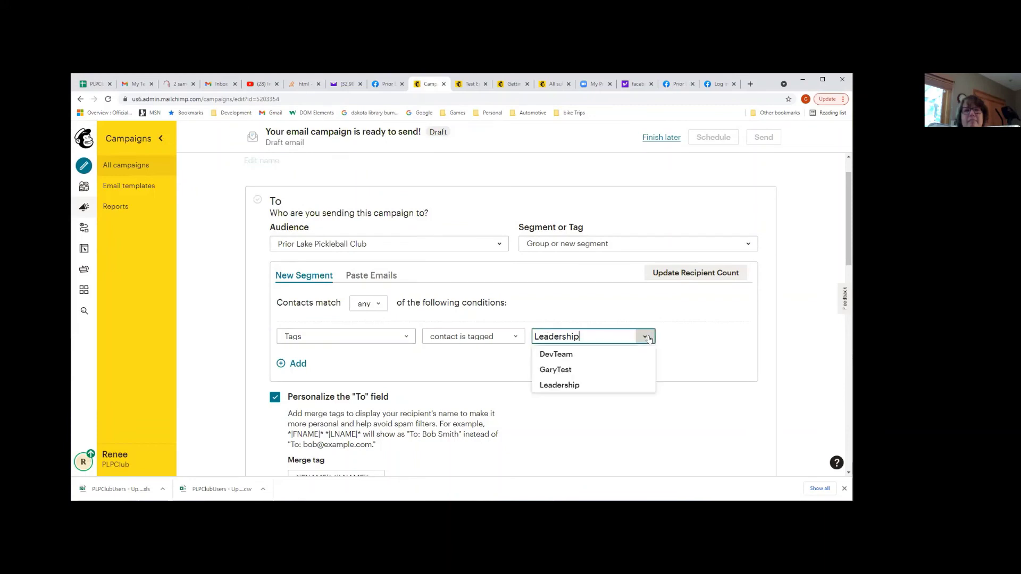
click(566, 369)
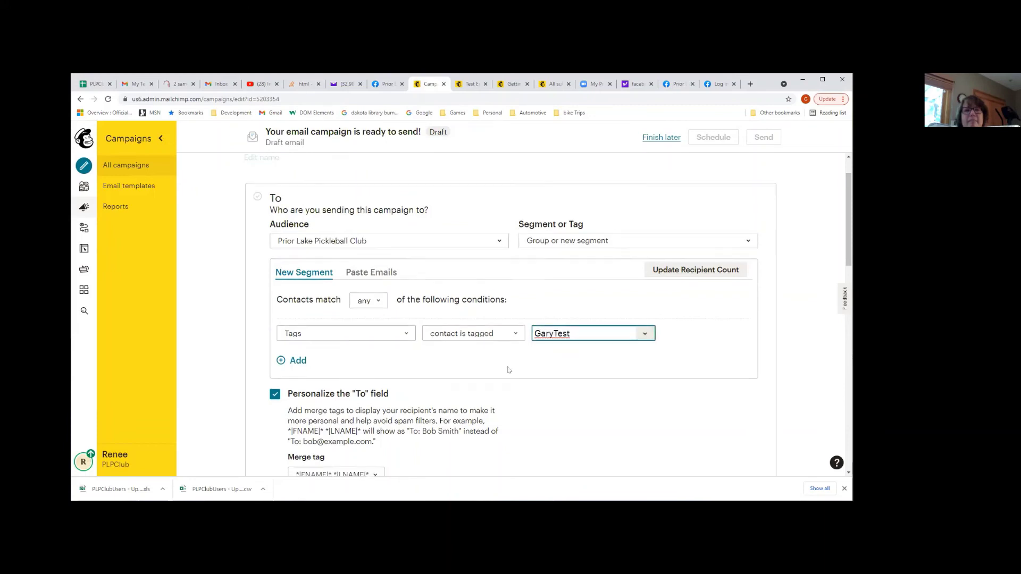
scroll(507, 370, down, 4)
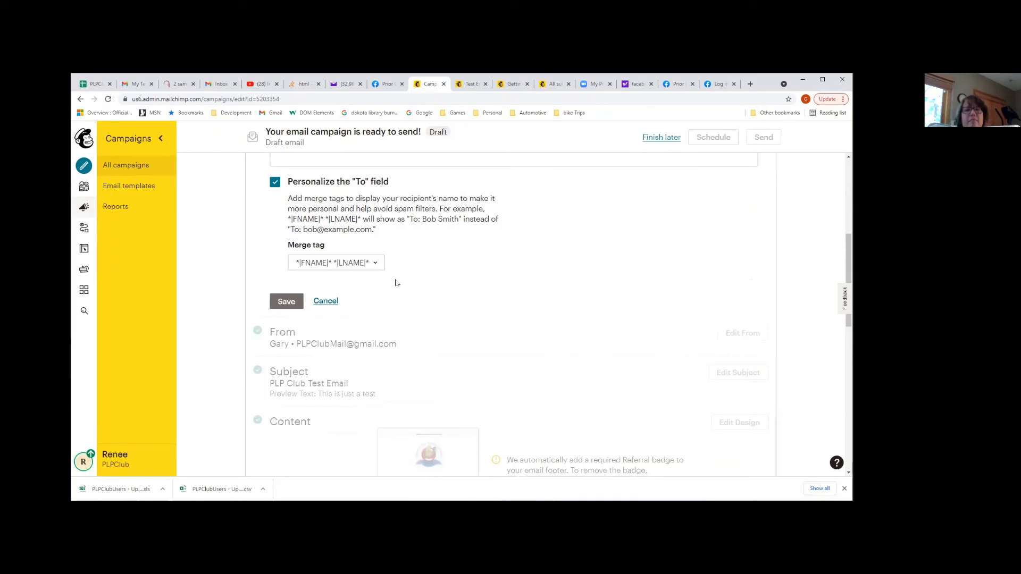
scroll(630, 233, up, 3)
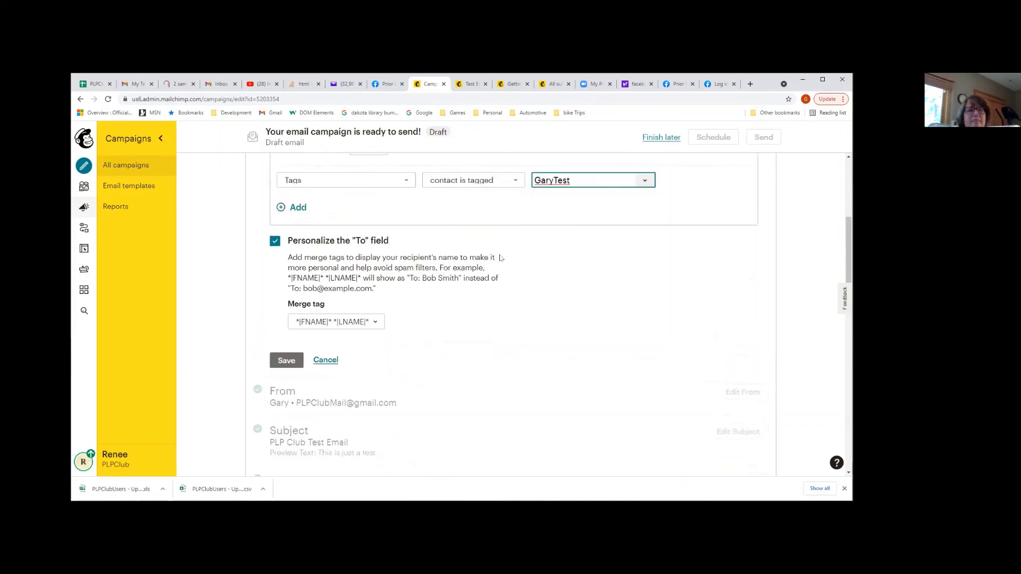
scroll(500, 257, down, 2)
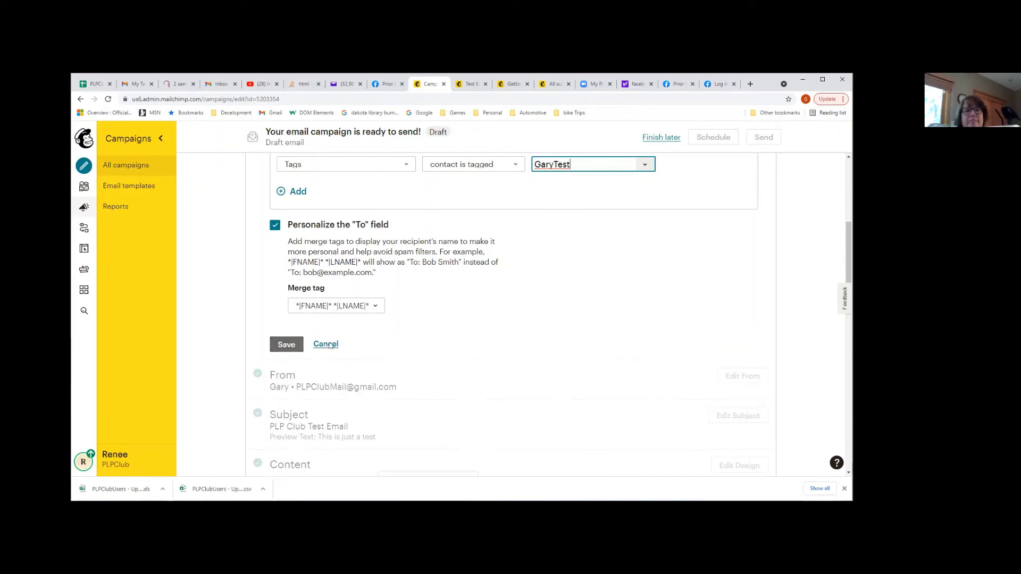
click(289, 346)
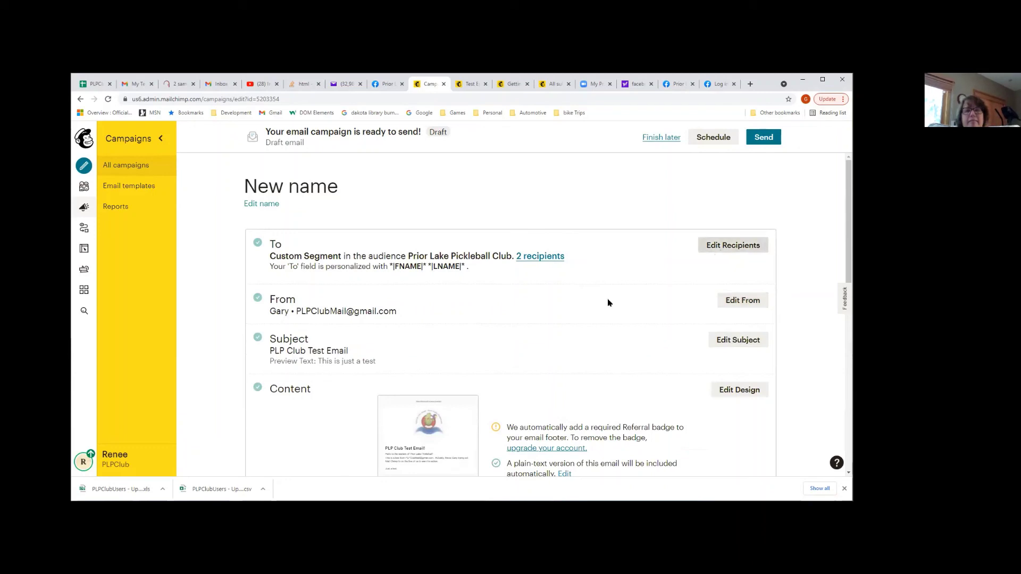
Review the 2-recipient campaign summary and open the New name email in the designer
scroll(608, 302, down, 3)
scroll(707, 266, up, 2)
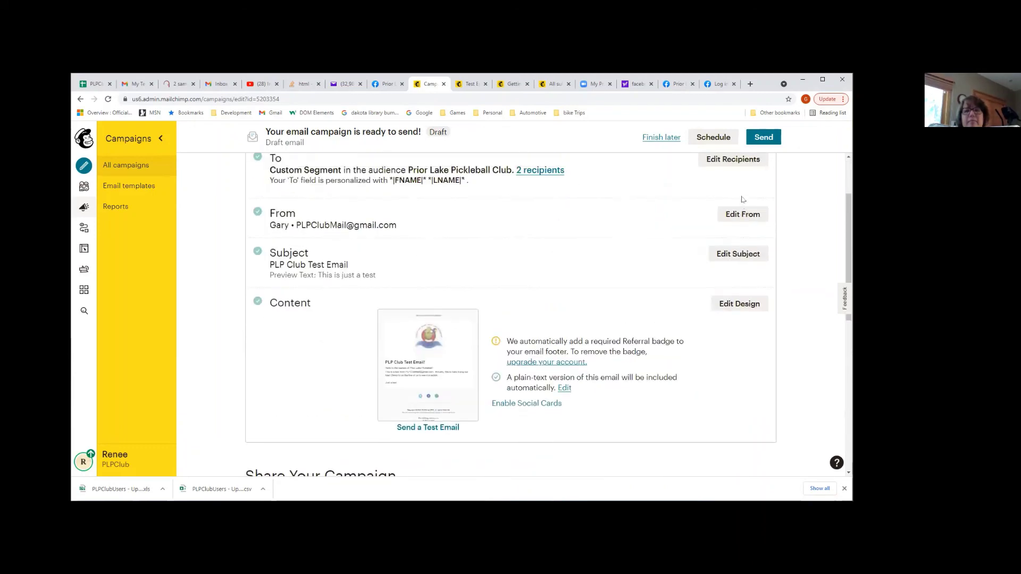
click(722, 310)
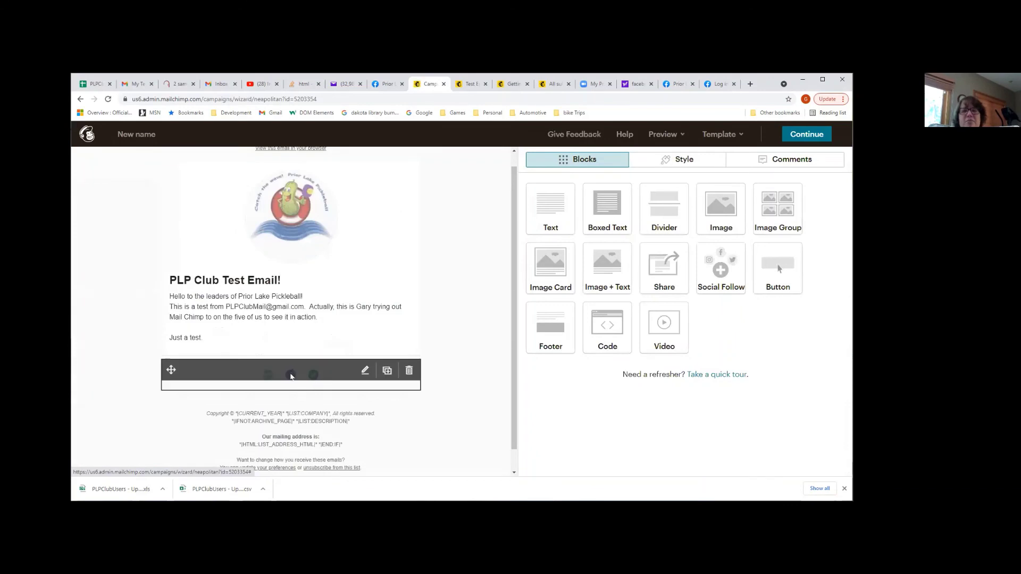
Drop the Twitter link, paste the club's Facebook page address, and save the design
click(290, 376)
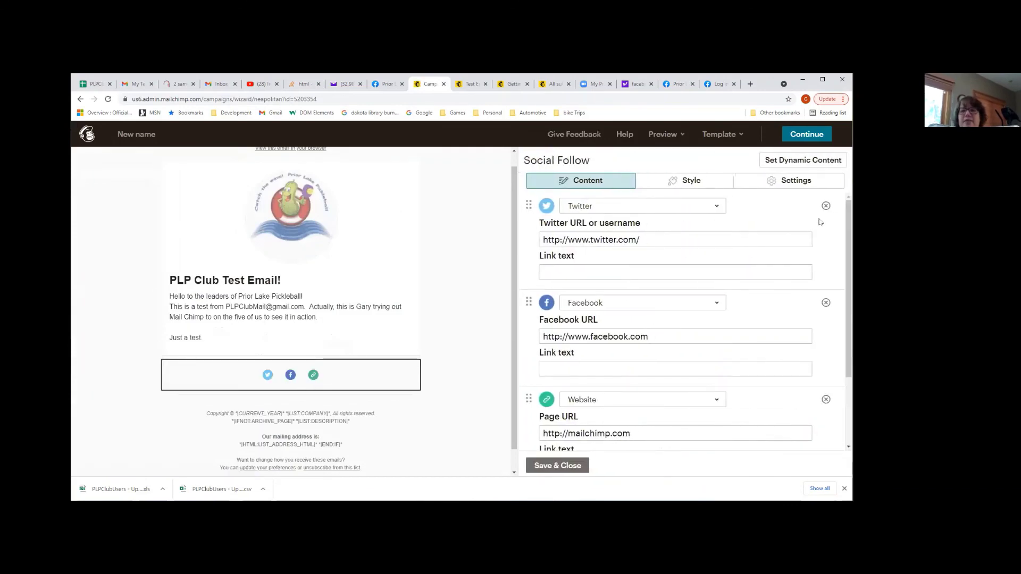
click(826, 205)
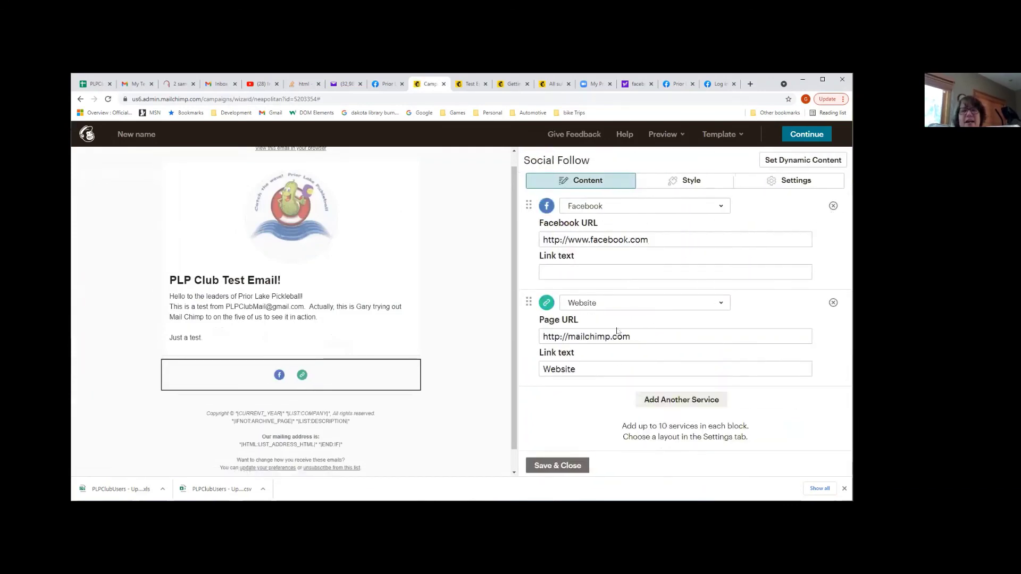
click(674, 243)
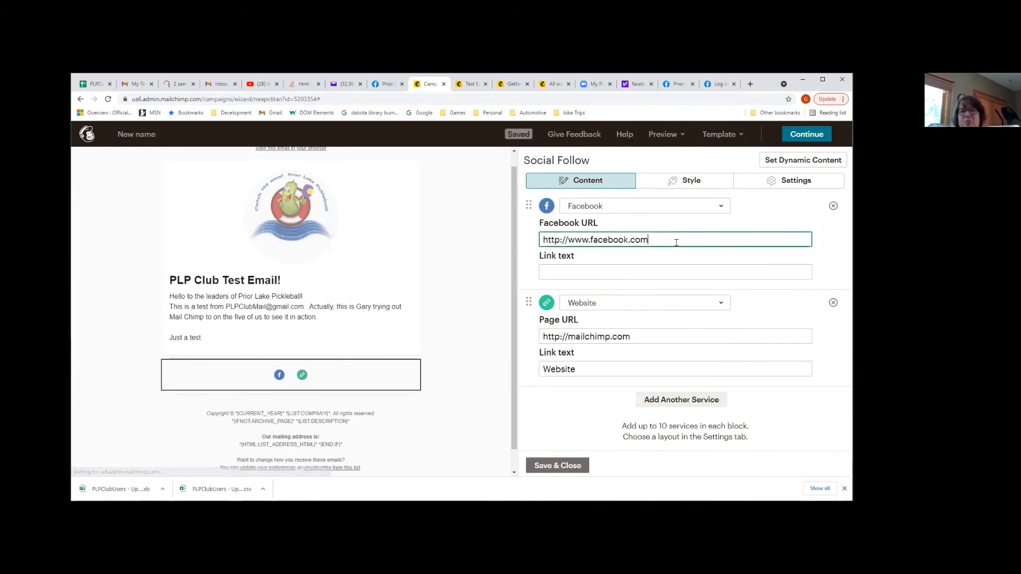
text(https://www.facebook.com/PriorLakePickleballers)
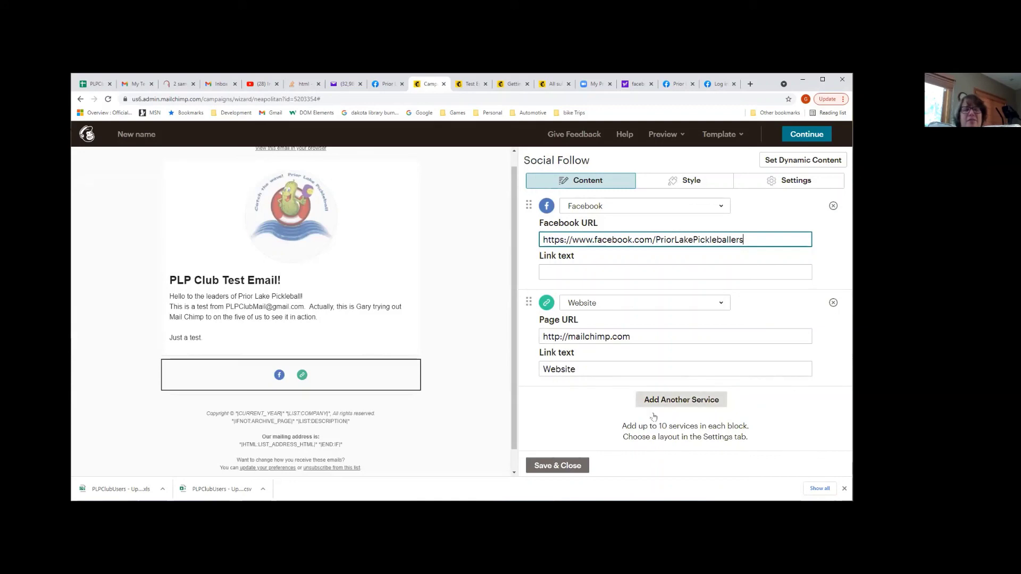
click(567, 466)
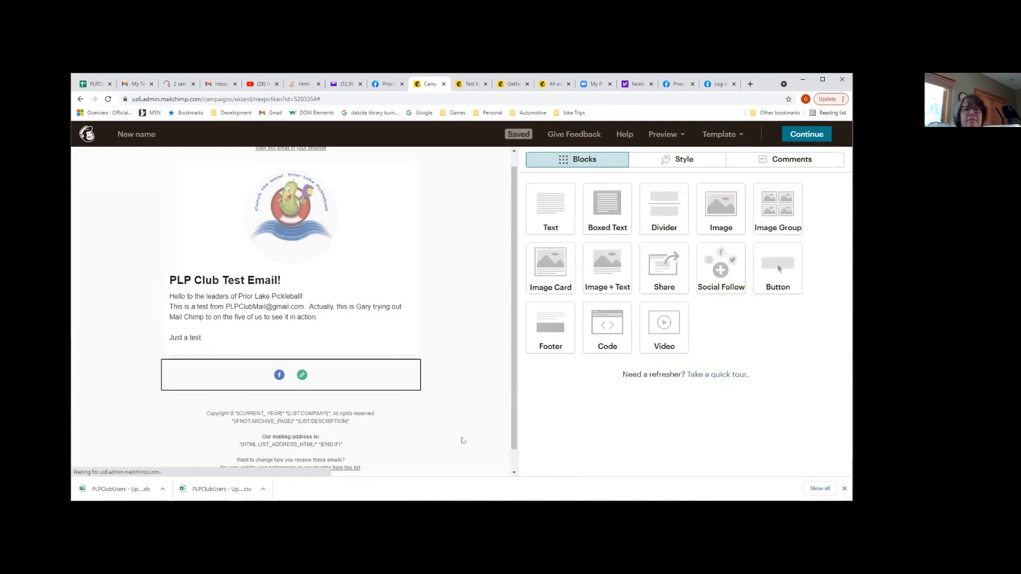
click(806, 137)
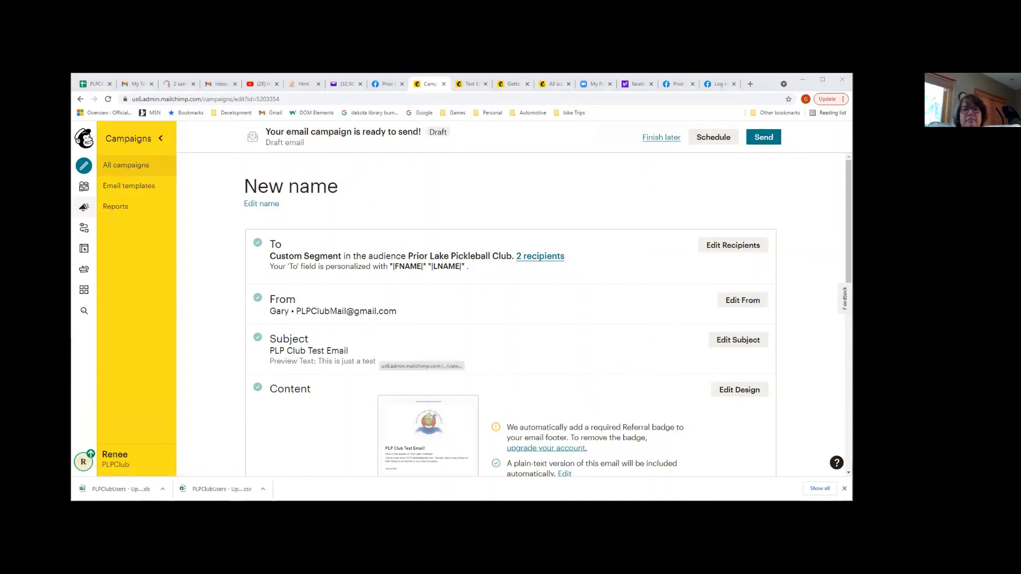
Send the New name campaign now to its 2 subscribers and return to all campaigns
click(737, 143)
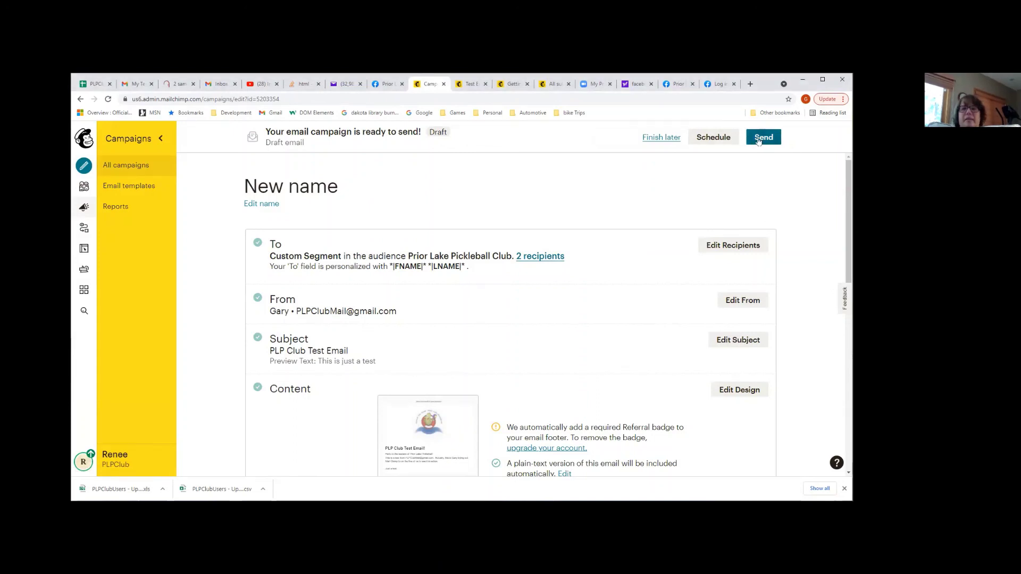
click(761, 137)
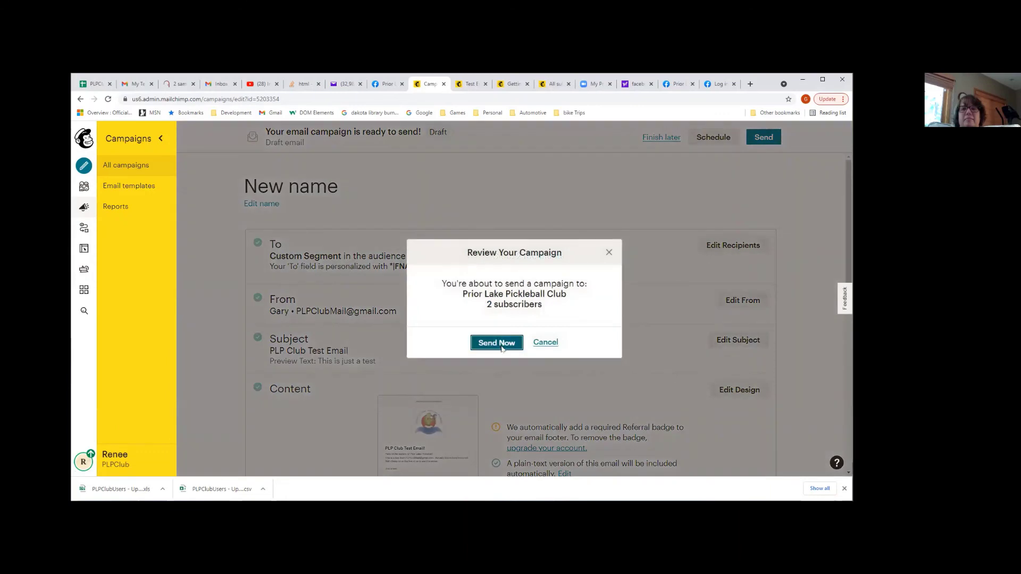
click(501, 346)
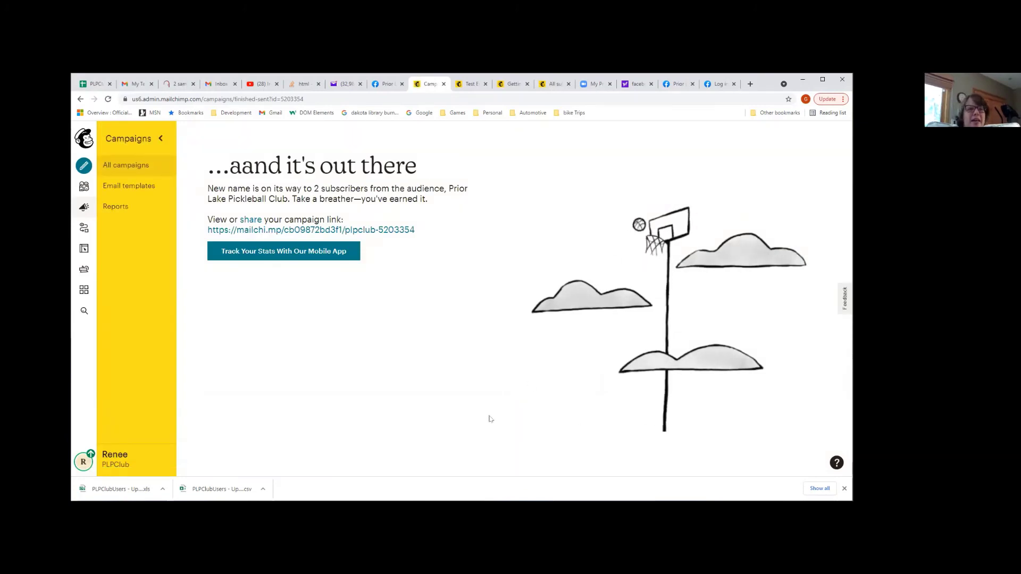
click(127, 172)
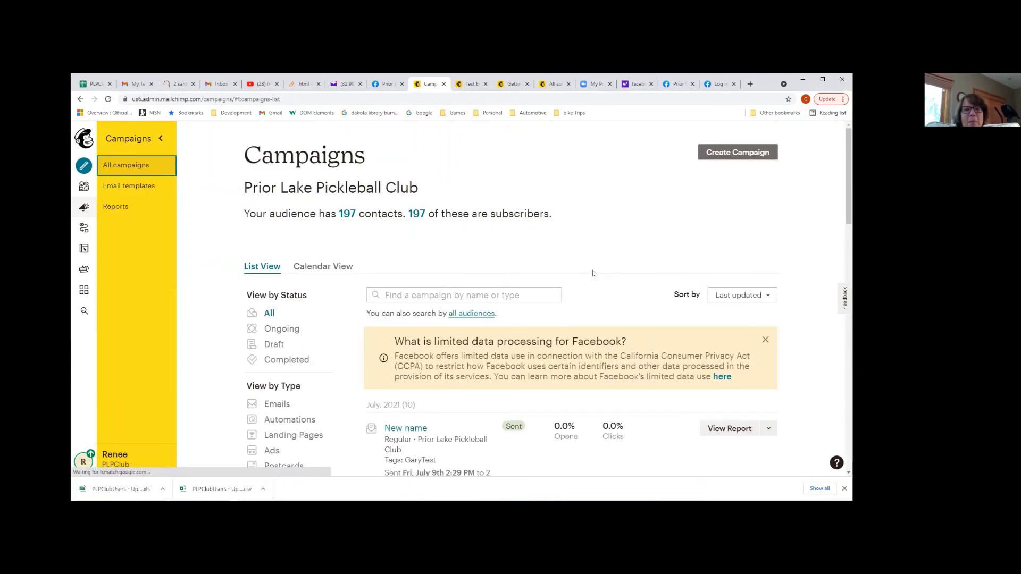
Find the Test Sue draft in the campaigns list and open its checklist
scroll(565, 282, down, 1)
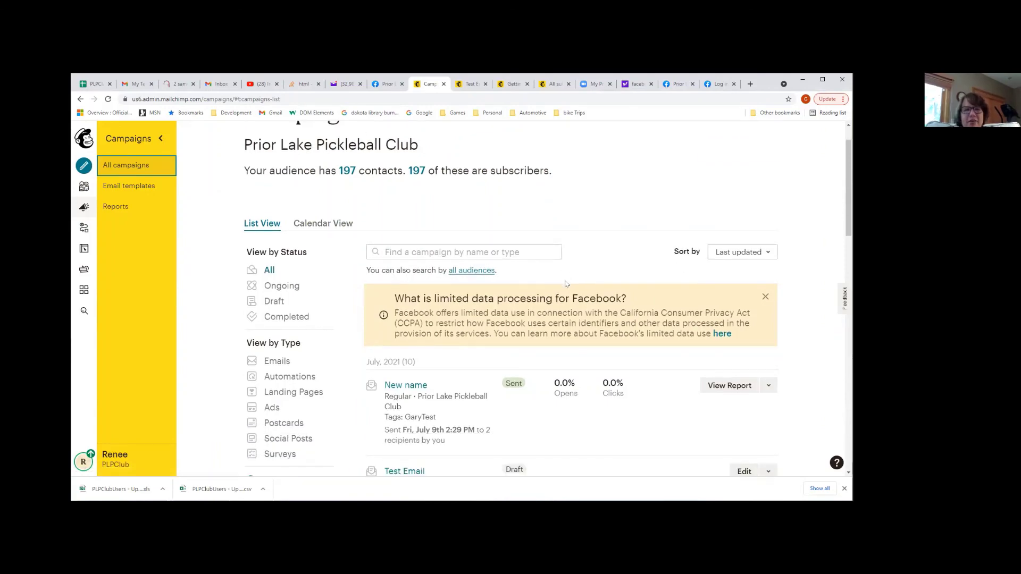
scroll(566, 284, down, 5)
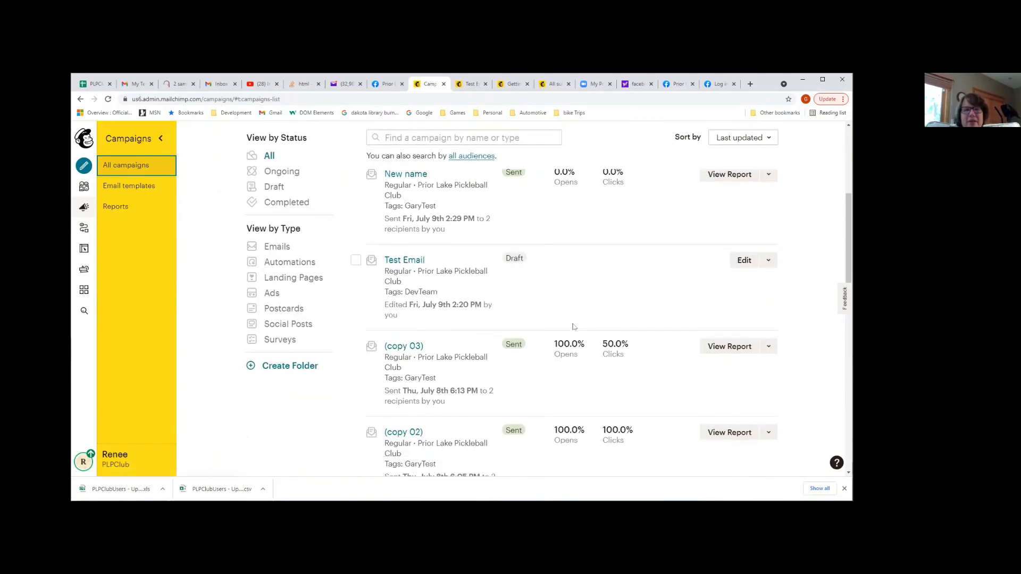
scroll(573, 327, down, 5)
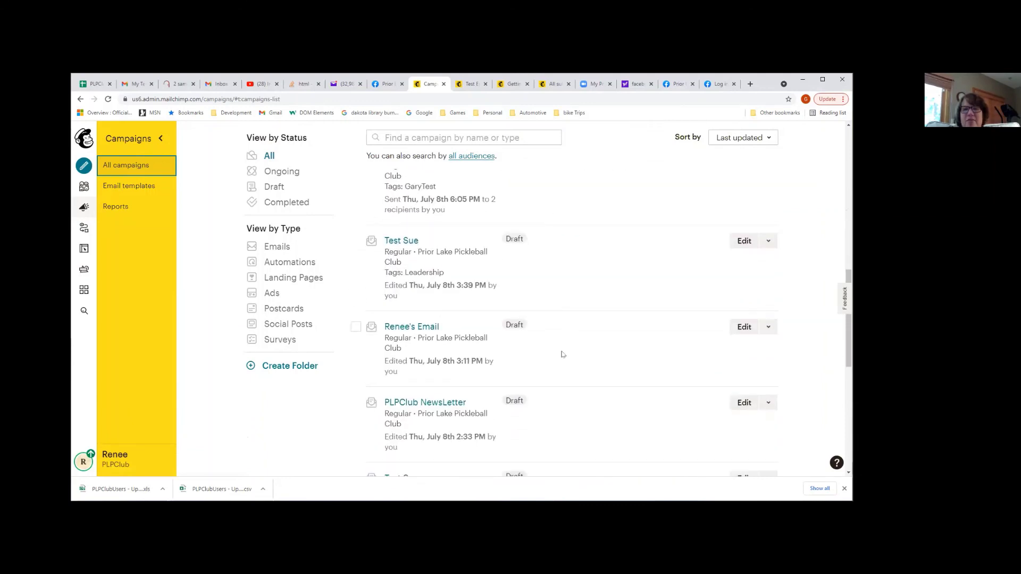
click(737, 243)
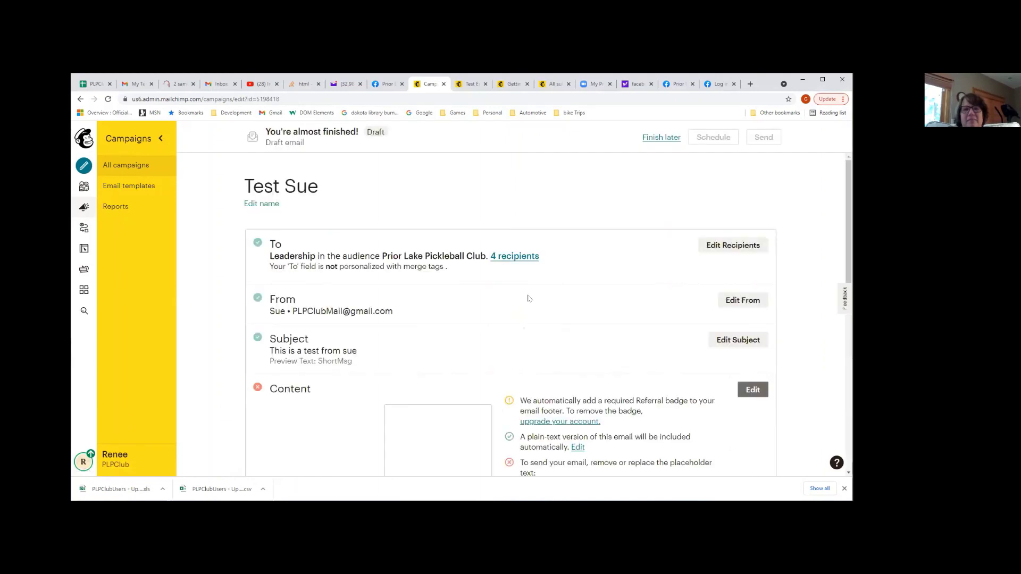
scroll(527, 298, down, 4)
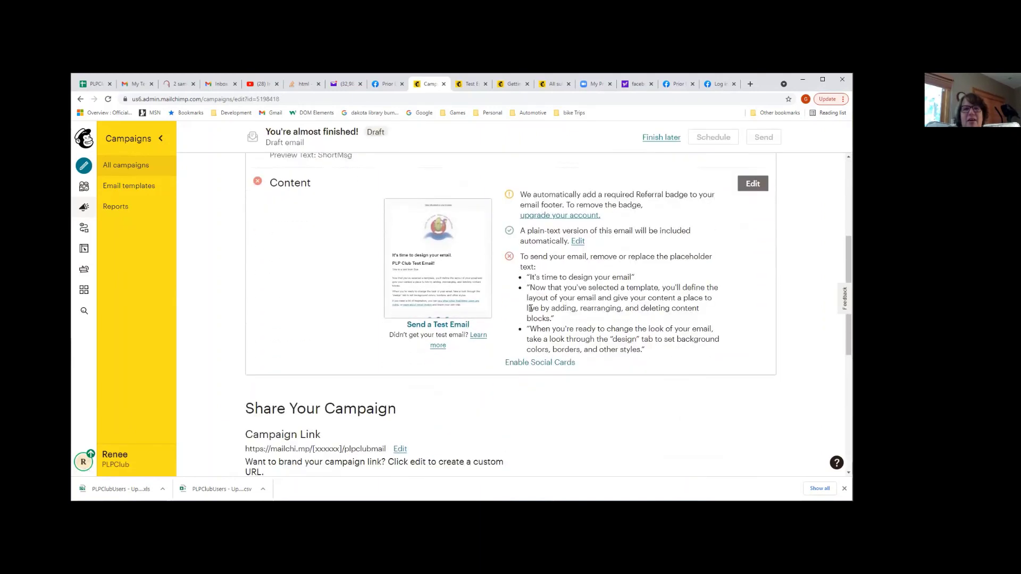
scroll(530, 309, up, 2)
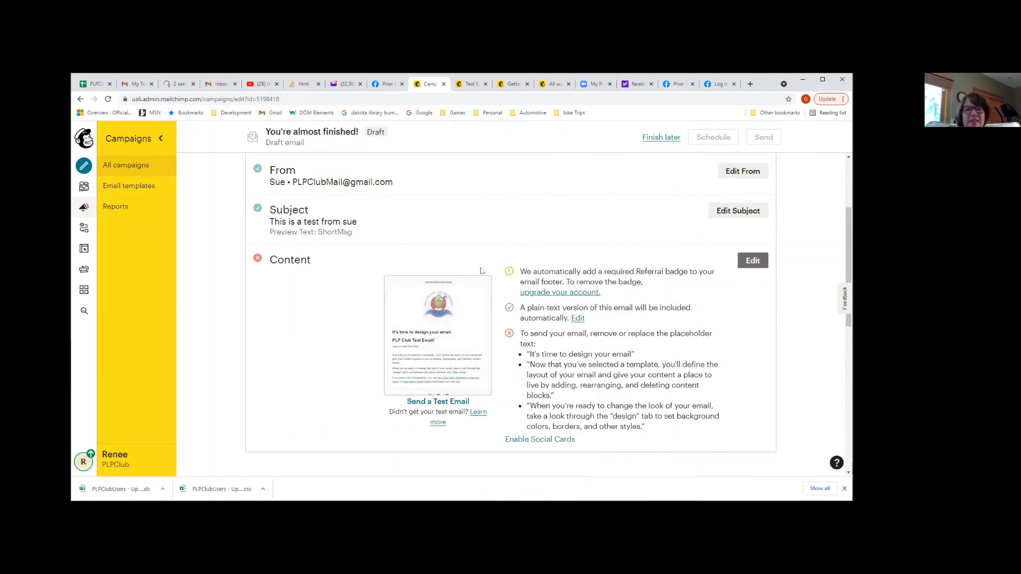
Edit the Test Sue content, keeping the 1 Column template, and continue into the designer
click(748, 265)
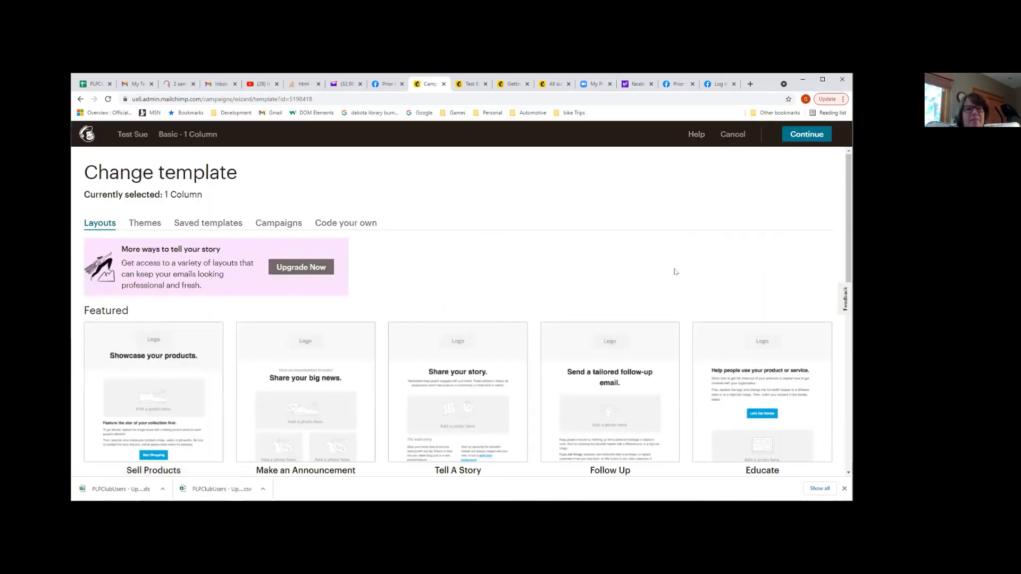
scroll(675, 271, down, 7)
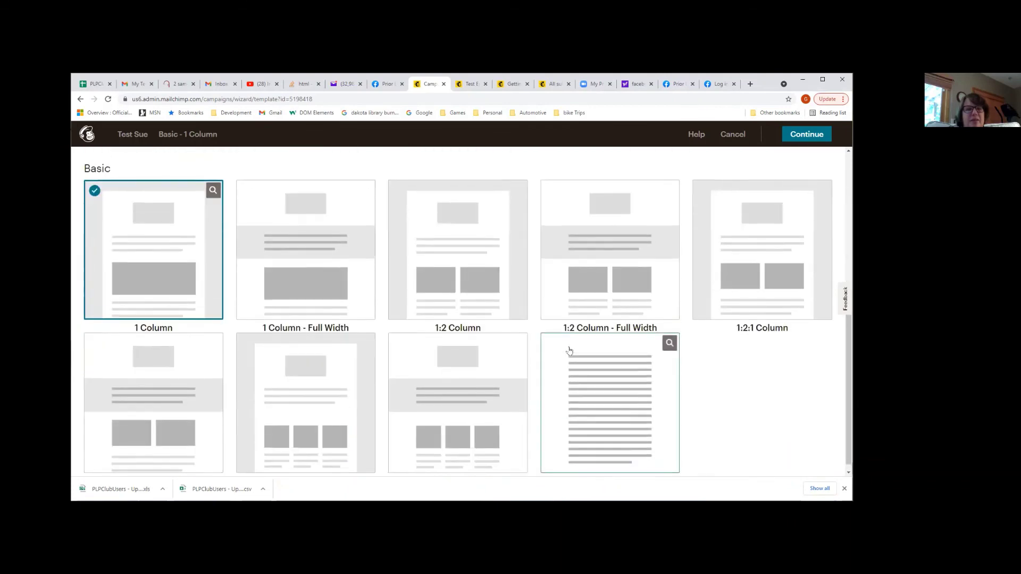
scroll(569, 350, up, 7)
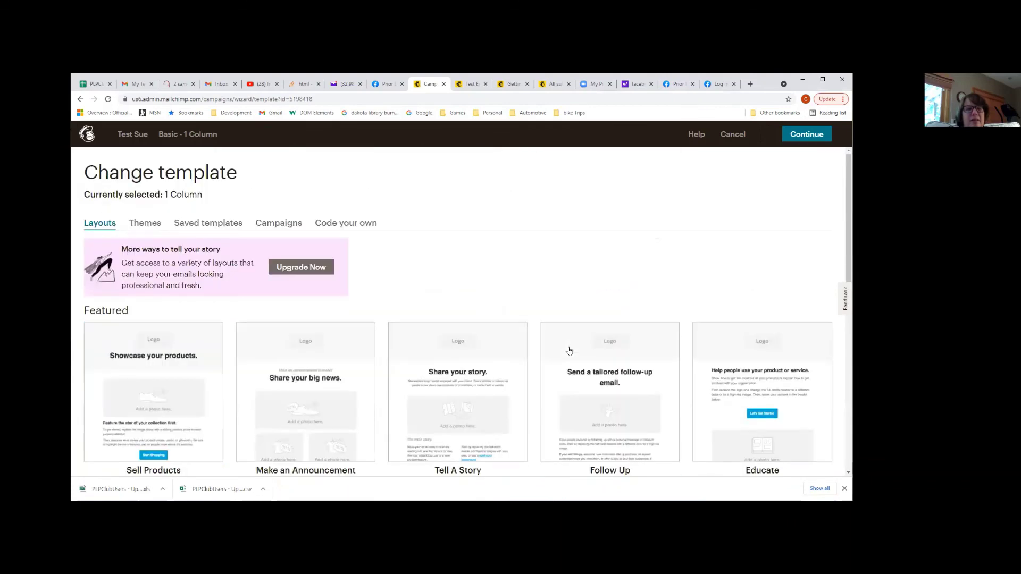
click(807, 134)
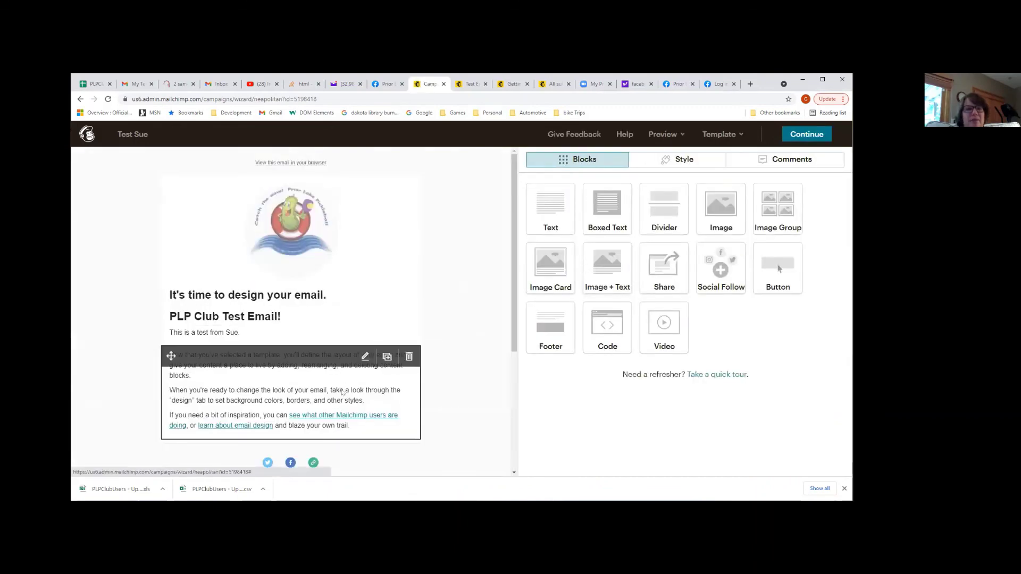
Replace the body text block's placeholder paragraphs with 'Hello world!!' and save the design
click(341, 392)
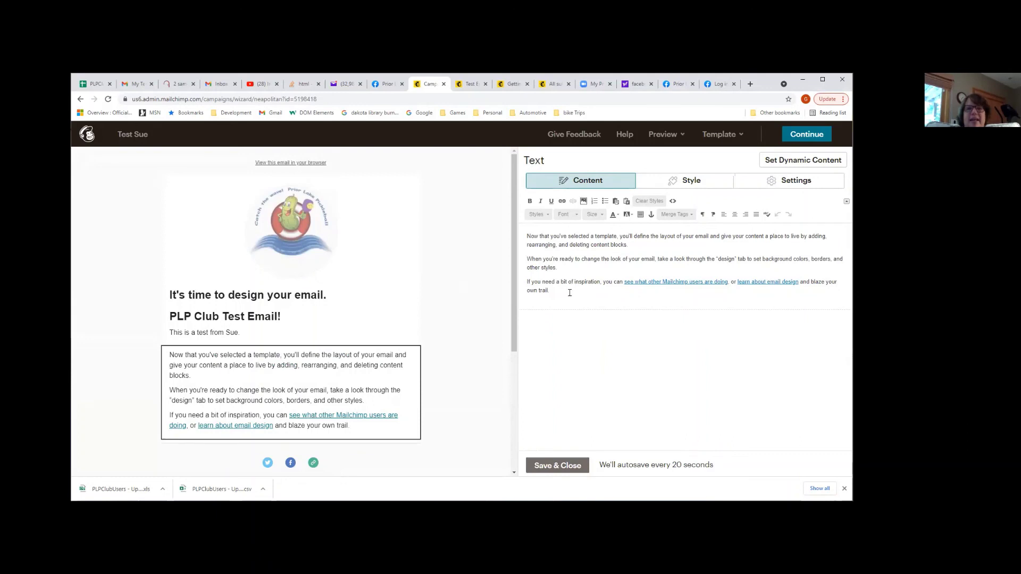
drag(569, 290, 509, 238)
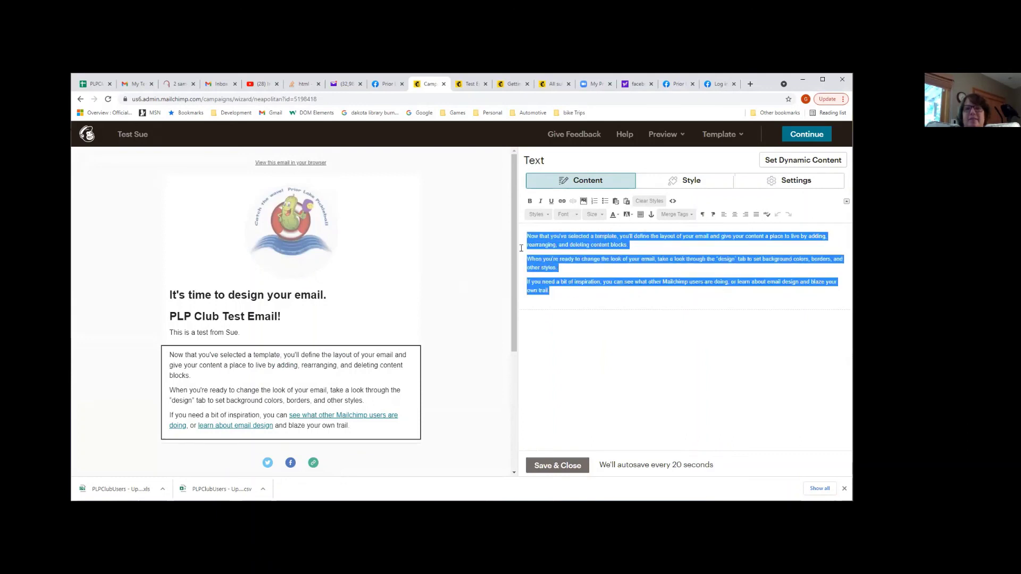
text(Hello)
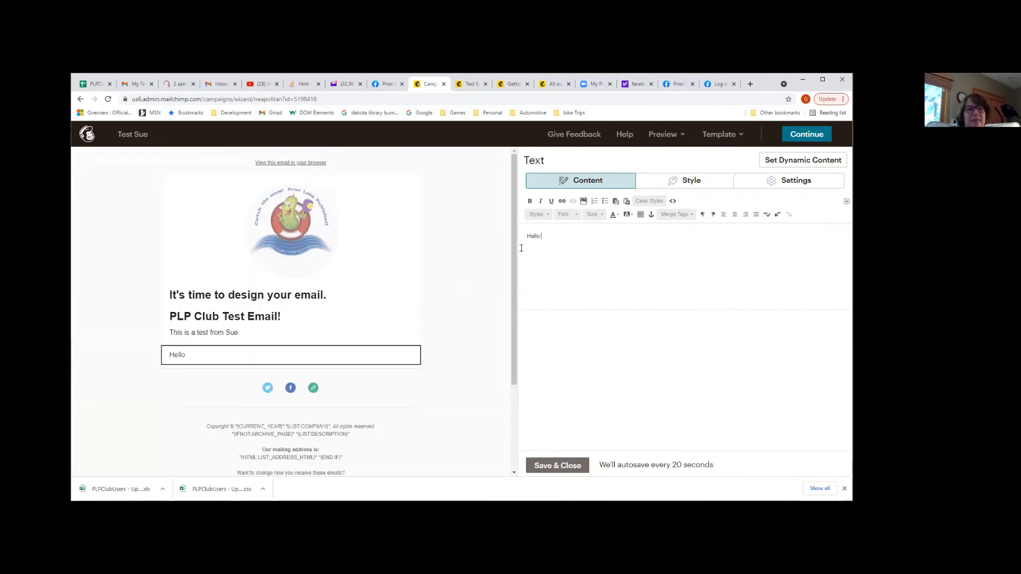
text( world)
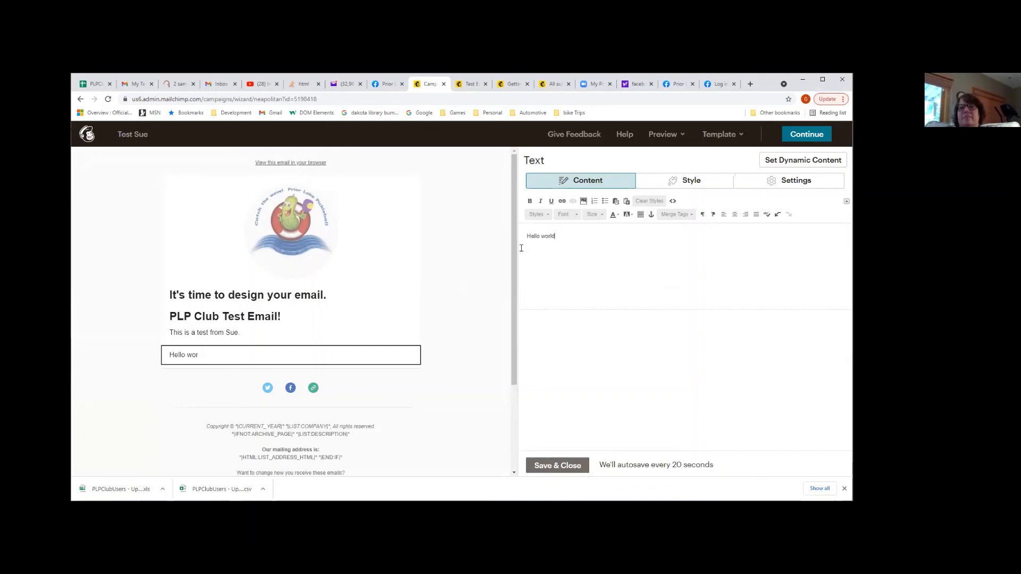
text(!!)
key(Return)
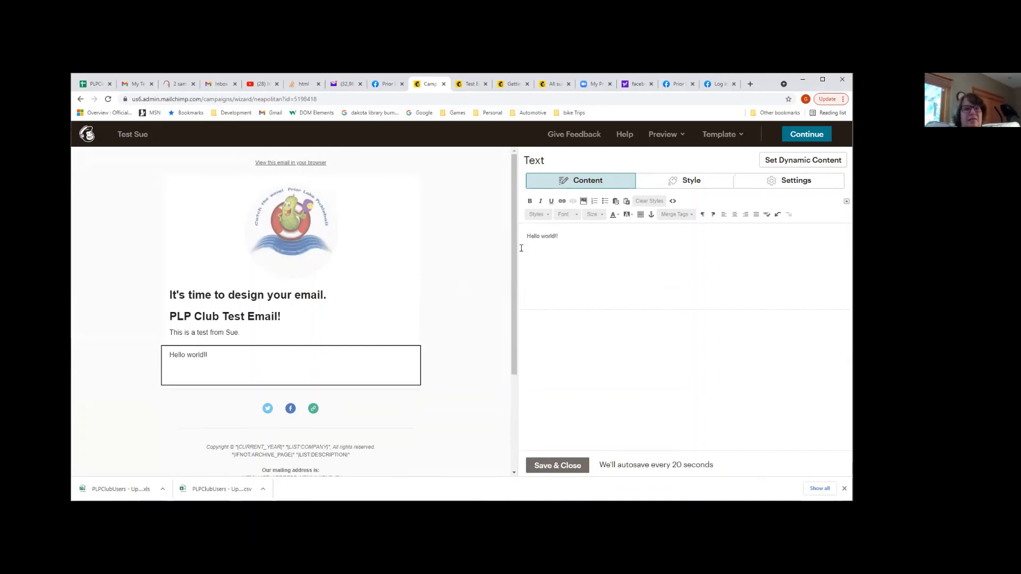
click(568, 466)
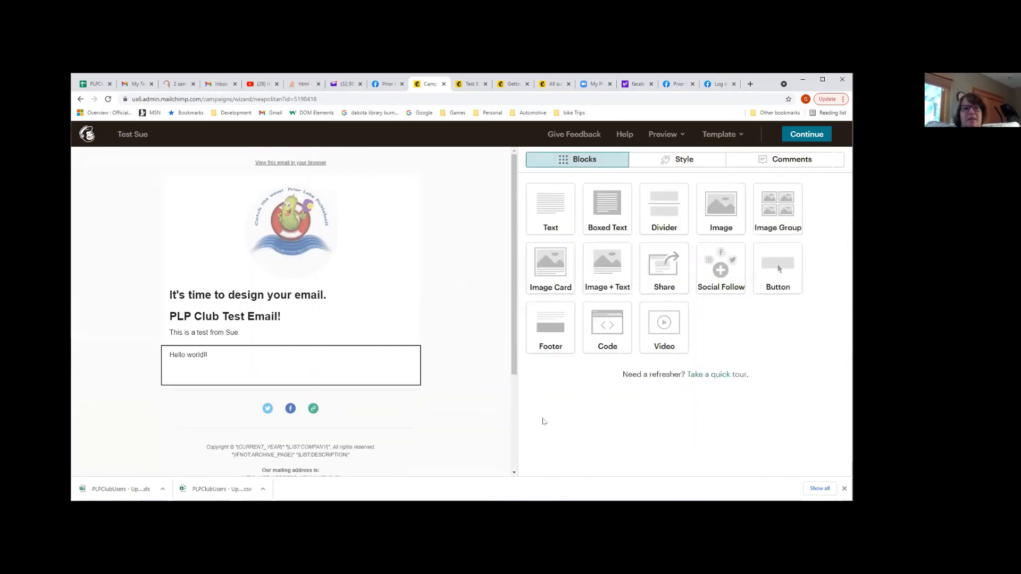
click(801, 136)
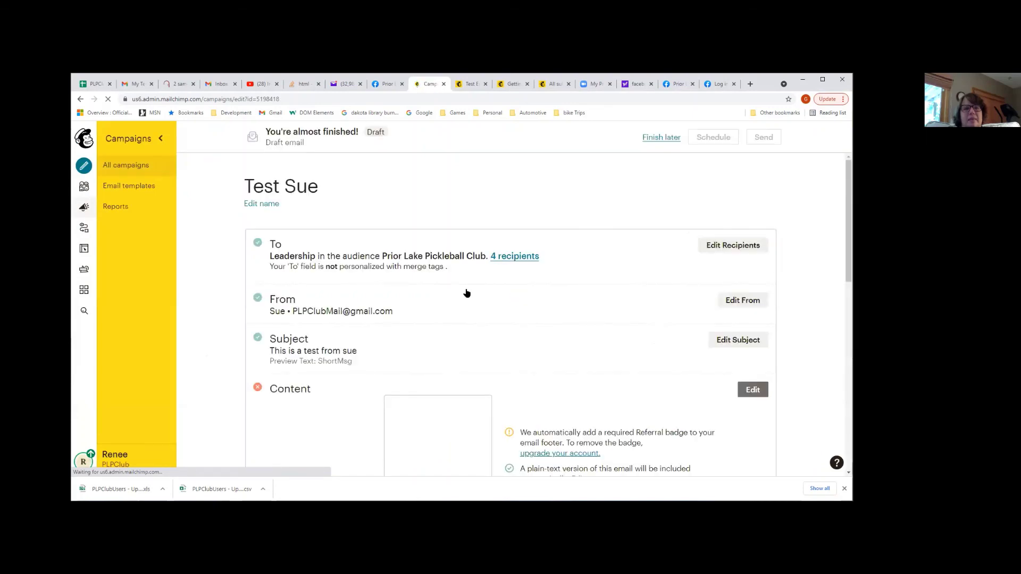
Reopen the Test Sue content for editing from the checklist's Content section
scroll(537, 375, down, 4)
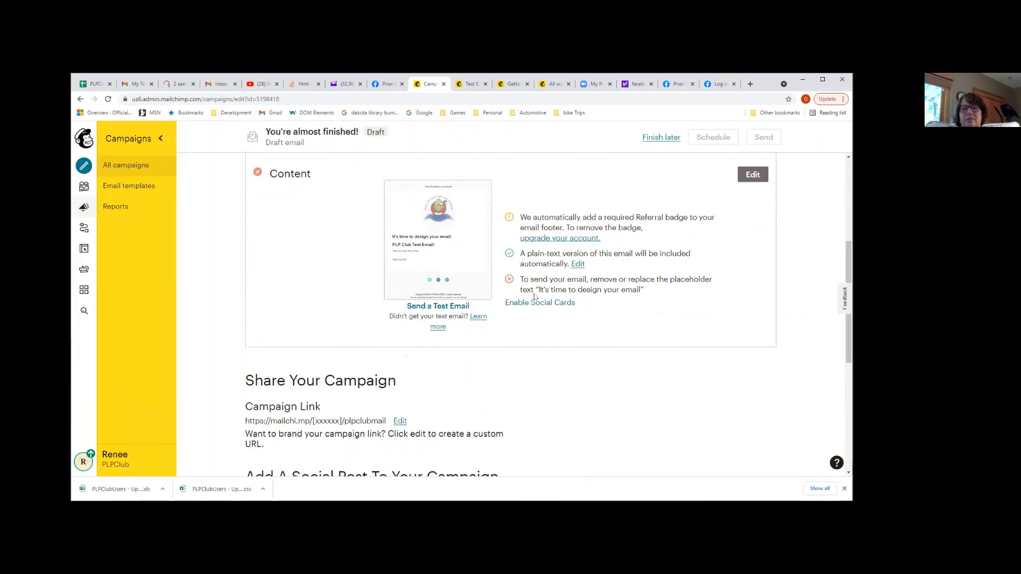
click(753, 177)
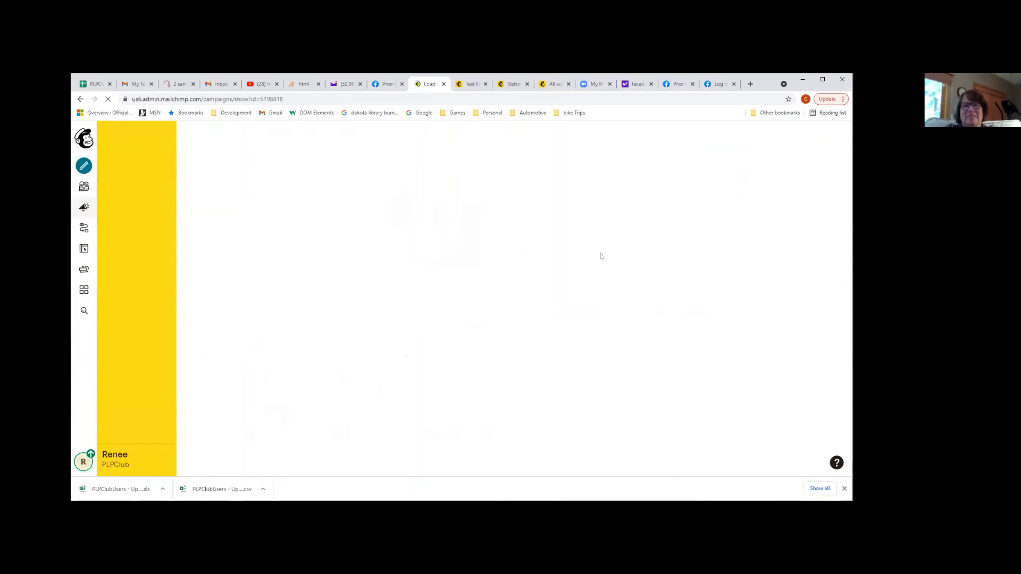